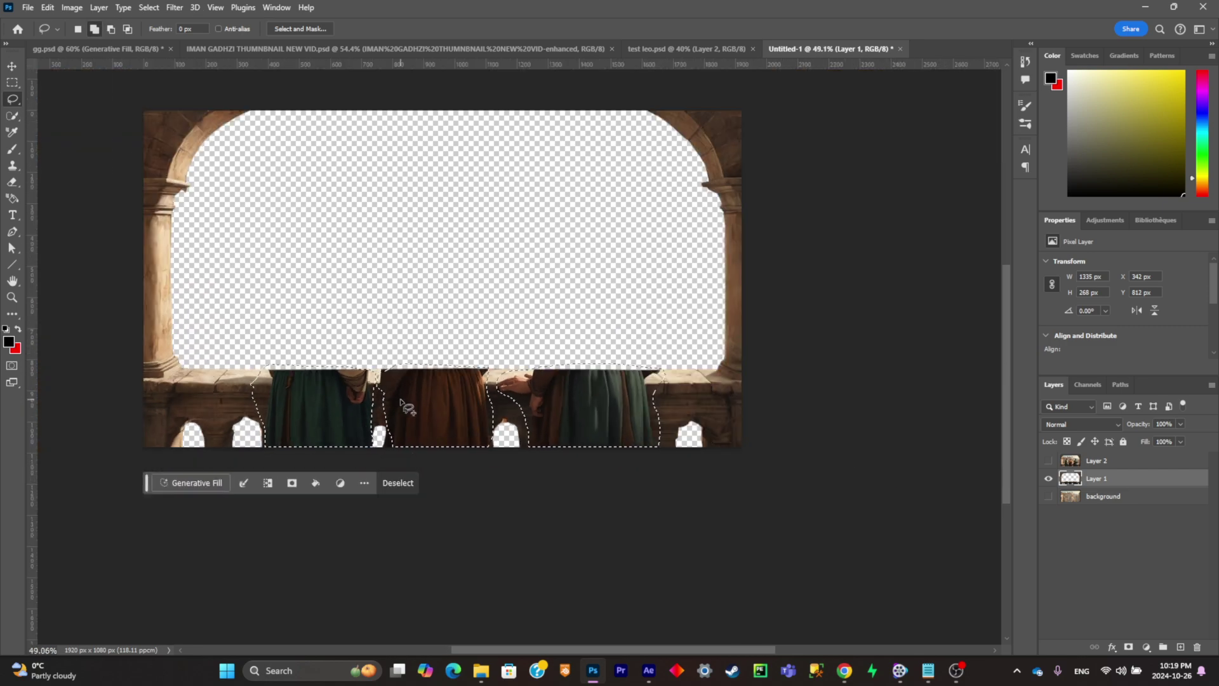
# Step: Replace the selected robe remnants on Layer 1 using Generative Fill with an empty prompt
pyautogui.scroll(1, 444, 463)
pyautogui.click(184, 485)
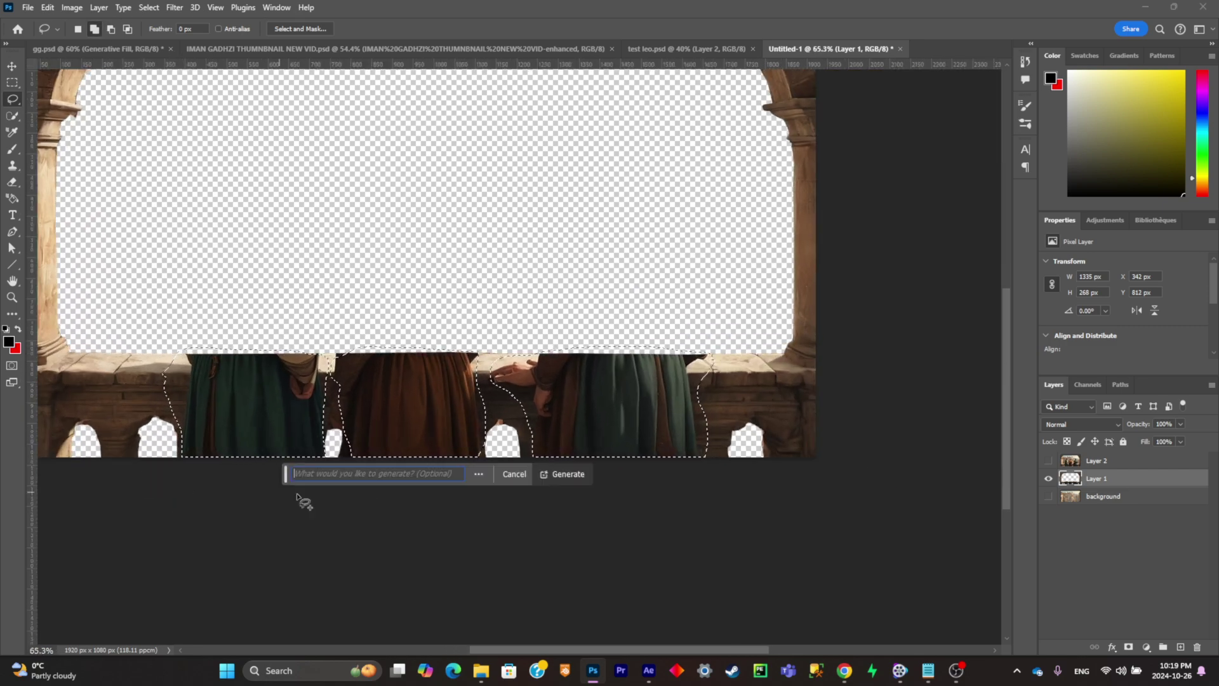
pyautogui.click(559, 475)
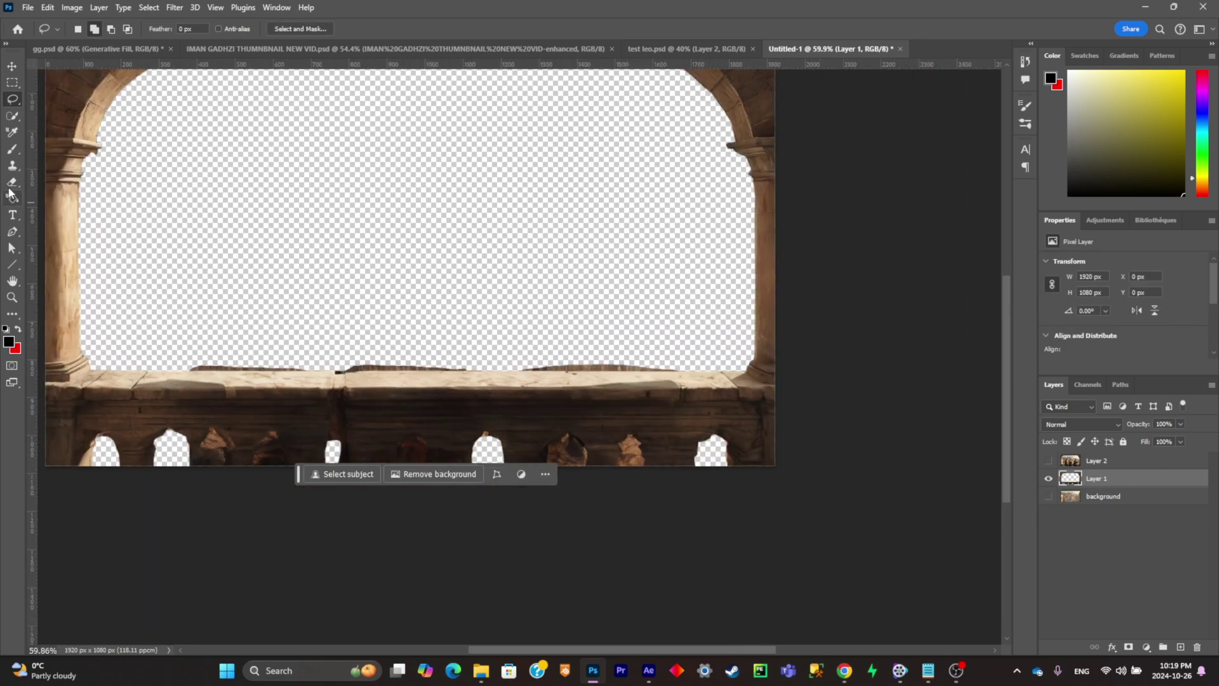
# Step: Erase the leftover dark strips along the top edge of the balustrade on Layer 1
pyautogui.click(10, 185)
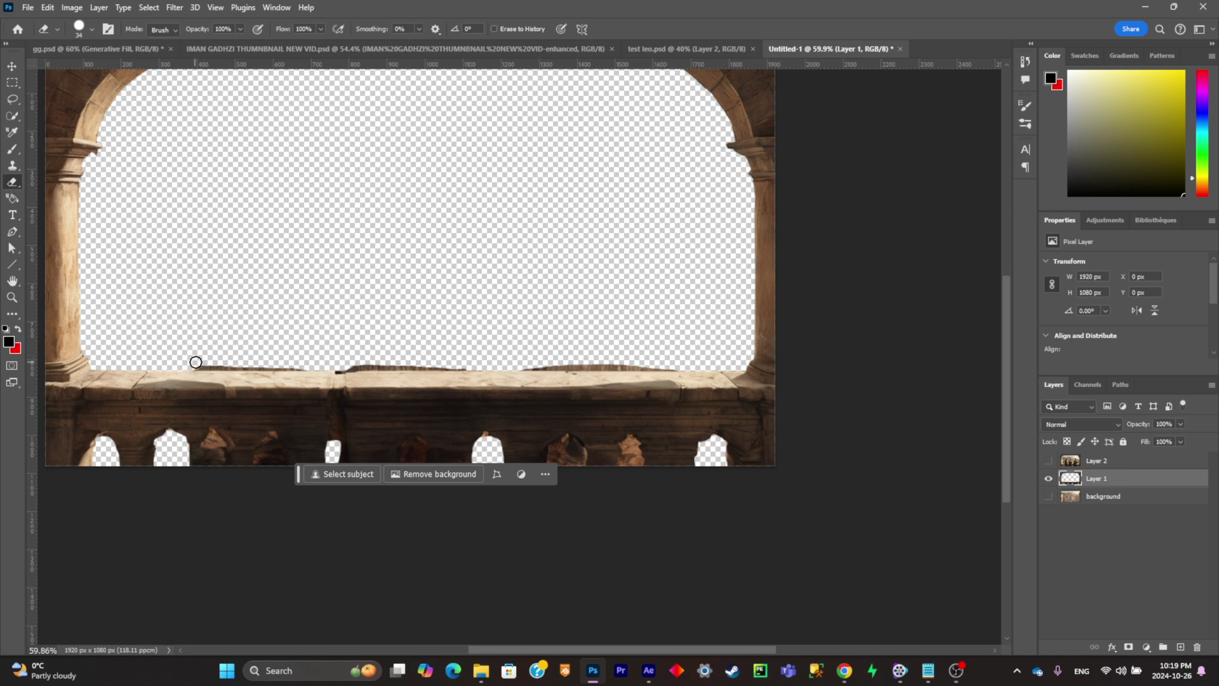
pyautogui.moveTo(256, 364); pyautogui.dragTo(691, 361)
pyautogui.hotkey('ctrl', 'z')
pyautogui.moveTo(555, 361); pyautogui.dragTo(633, 361)
pyautogui.moveTo(557, 358); pyautogui.dragTo(641, 361)
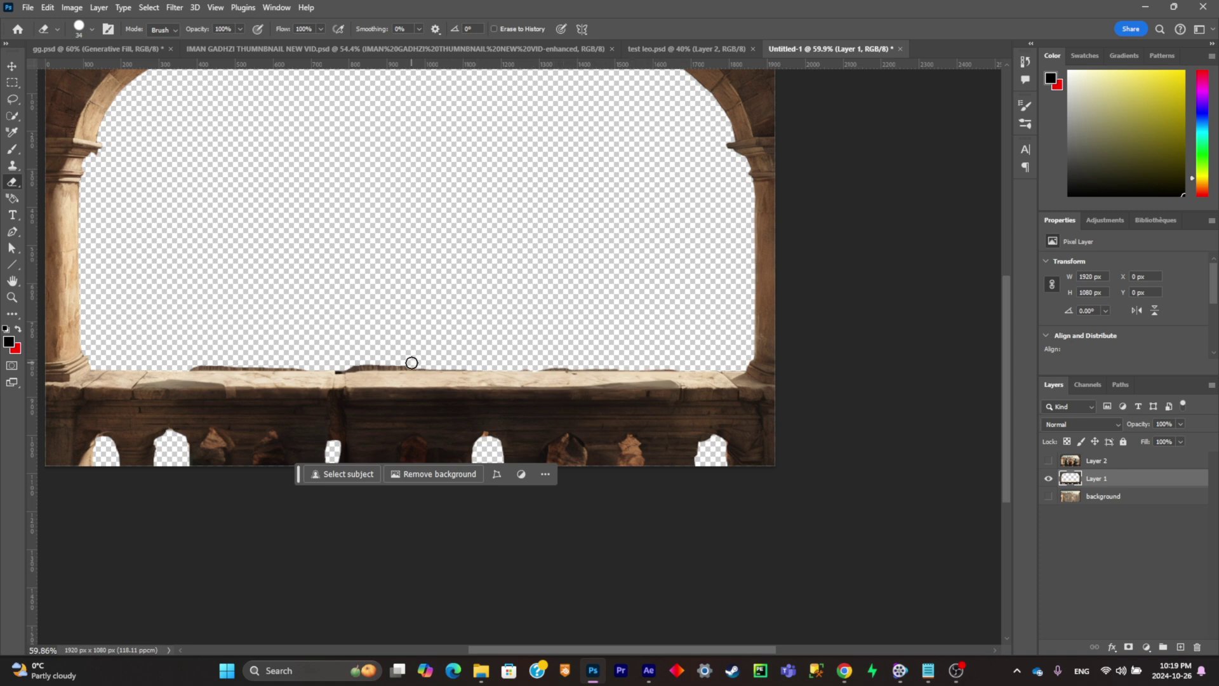
pyautogui.moveTo(411, 363); pyautogui.dragTo(324, 365)
# Step: Set the eraser size to 6 px and erase the stray tan bit above the balustrade opening
pyautogui.scroll(5, 267, 400)
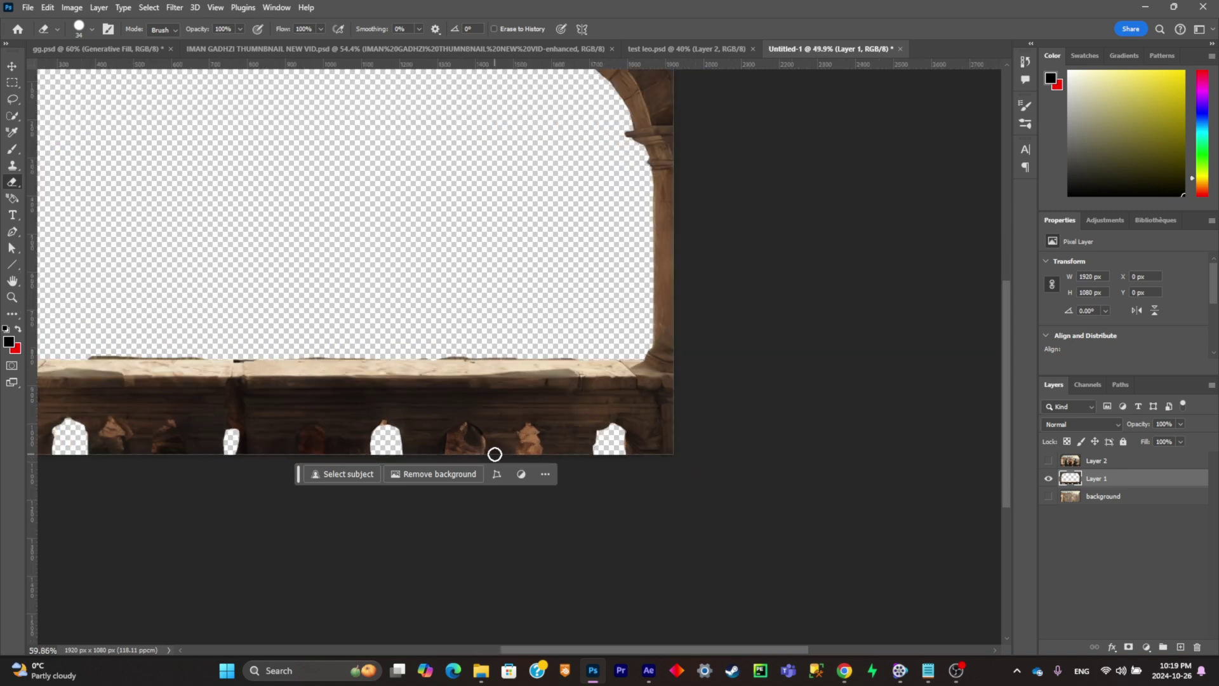
pyautogui.scroll(3, 524, 381)
pyautogui.rightClick(524, 381)
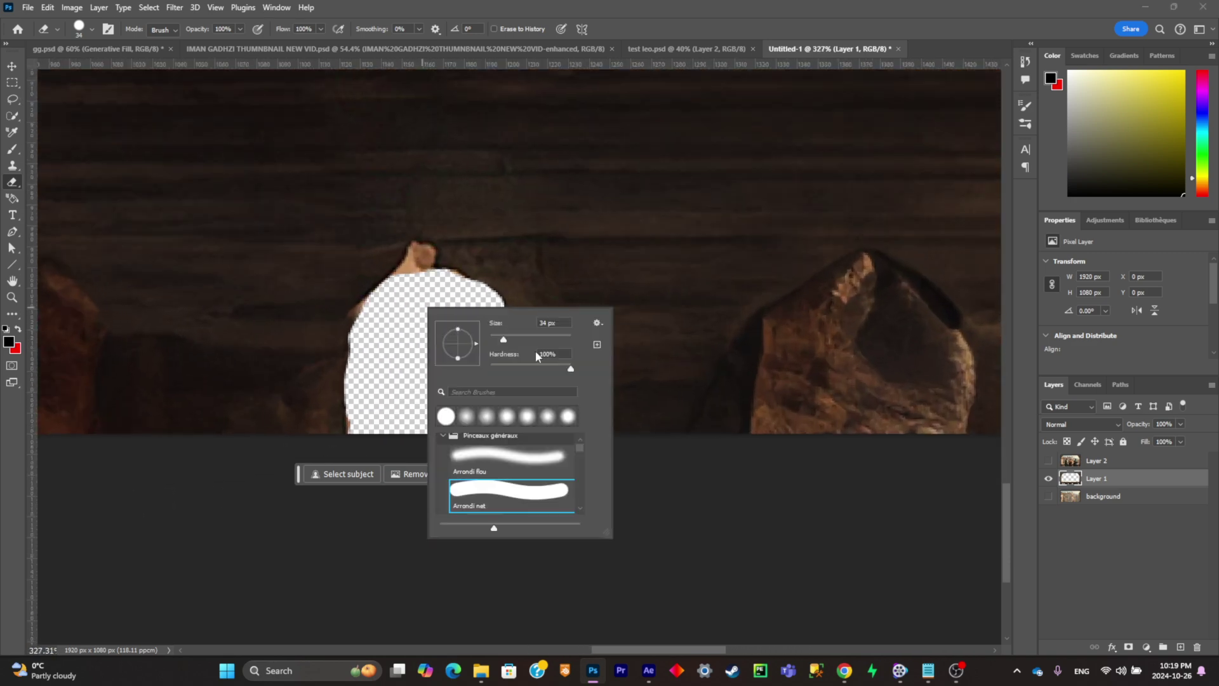
pyautogui.write('6')
pyautogui.press('Return')
pyautogui.moveTo(390, 288)
pyautogui.mouseDown()
pyautogui.moveTo(414, 251)
pyautogui.moveTo(424, 257)
pyautogui.mouseUp()
# Step: Lasso the five brown patches between the existing balustrade openings, delete them from Layer 1 and clear the selection
pyautogui.scroll(-3, 406, 279)
pyautogui.hscroll(-10, 360, 325)
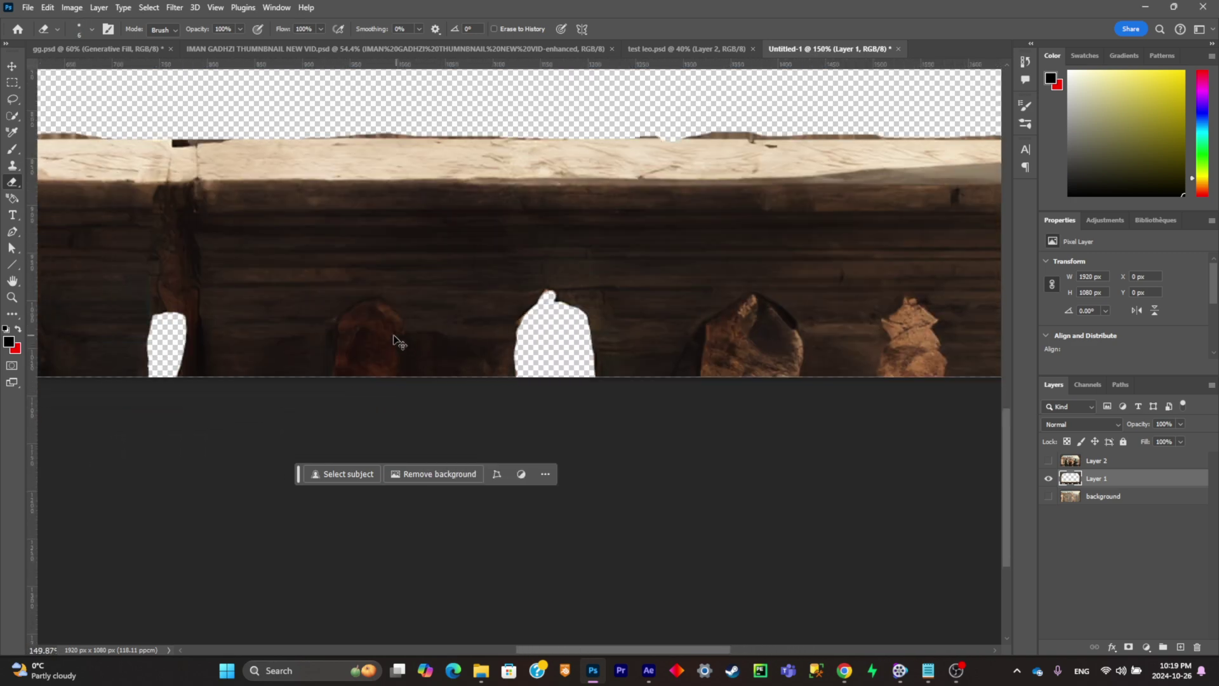
pyautogui.scroll(-3, 374, 366)
pyautogui.scroll(5, 456, 381)
pyautogui.press('l')
pyautogui.scroll(2, 452, 389)
pyautogui.moveTo(464, 395)
pyautogui.mouseDown()
pyautogui.moveTo(476, 313)
pyautogui.moveTo(547, 265)
pyautogui.moveTo(590, 296)
pyautogui.moveTo(590, 395)
pyautogui.mouseUp()
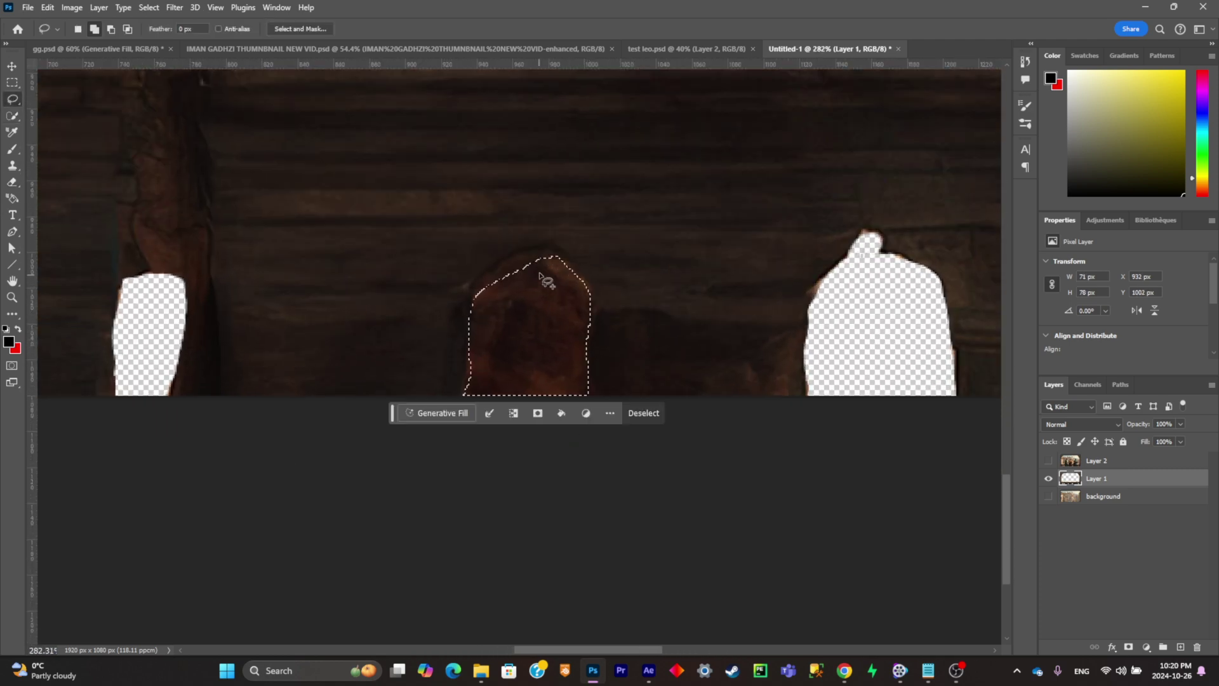
pyautogui.scroll(-4, 721, 411)
pyautogui.scroll(2, 813, 362)
pyautogui.moveTo(720, 330)
pyautogui.mouseDown()
pyautogui.moveTo(771, 257)
pyautogui.moveTo(848, 338)
pyautogui.moveTo(801, 295)
pyautogui.moveTo(854, 298)
pyautogui.moveTo(857, 338)
pyautogui.mouseUp()
pyautogui.scroll(-3, 897, 348)
pyautogui.scroll(2, 866, 376)
pyautogui.hscroll(2, 870, 378)
pyautogui.hscroll(-4, 394, 343)
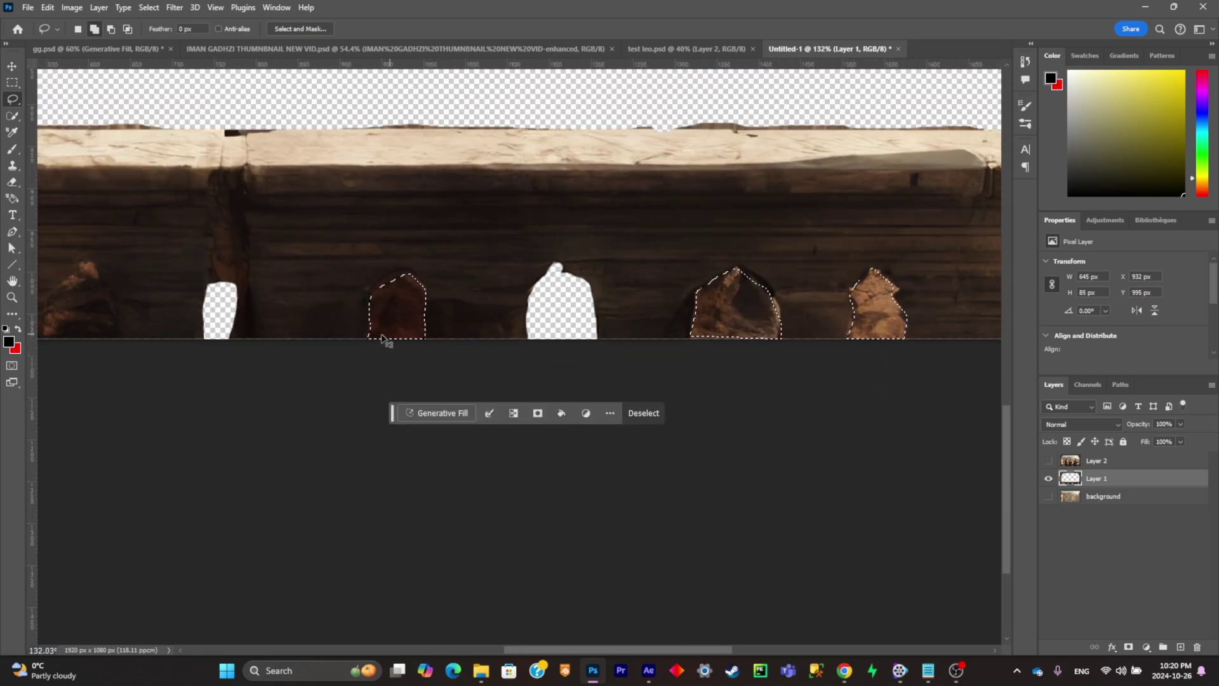
pyautogui.moveTo(206, 338)
pyautogui.mouseDown()
pyautogui.moveTo(241, 269)
pyautogui.moveTo(264, 281)
pyautogui.moveTo(272, 337)
pyautogui.mouseUp()
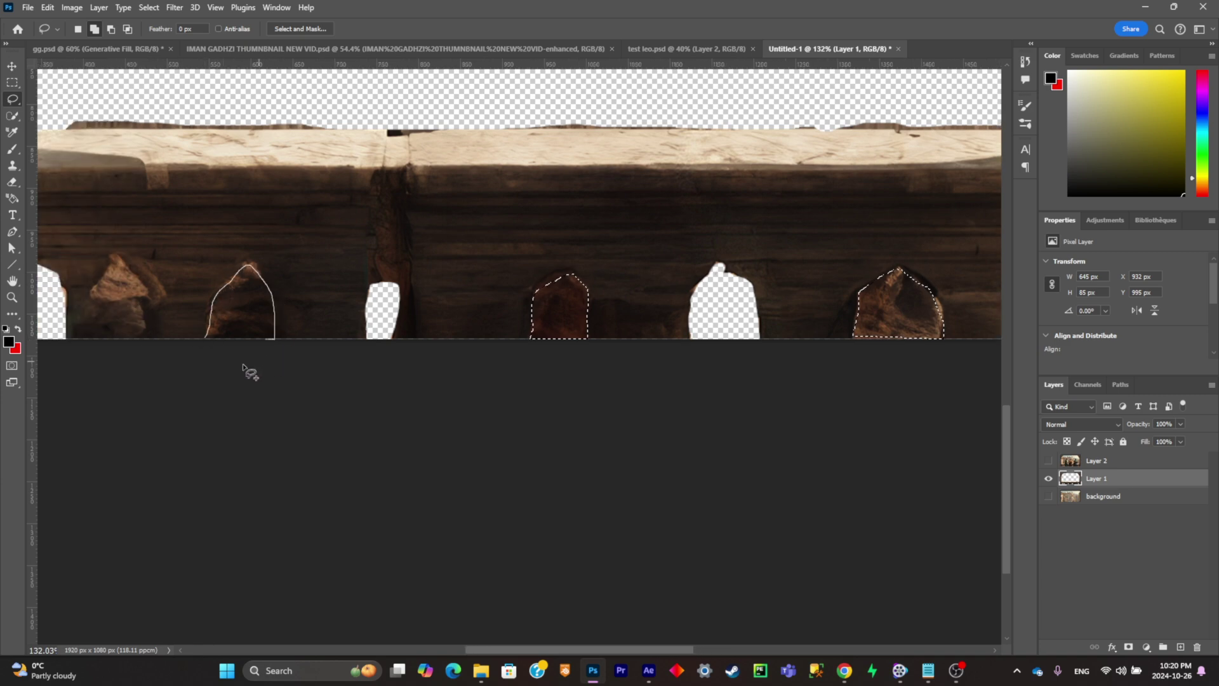
pyautogui.moveTo(95, 340)
pyautogui.mouseDown()
pyautogui.moveTo(116, 264)
pyautogui.moveTo(162, 339)
pyautogui.mouseUp()
pyautogui.press('Delete')
pyautogui.hotkey('ctrl', 'd')
# Step: Hide Layer 1, show Layer 2 and make Layer 2 the active layer
pyautogui.scroll(-3, 732, 372)
pyautogui.scroll(-3, 751, 409)
pyautogui.scroll(5, 463, 313)
pyautogui.scroll(-4, 449, 313)
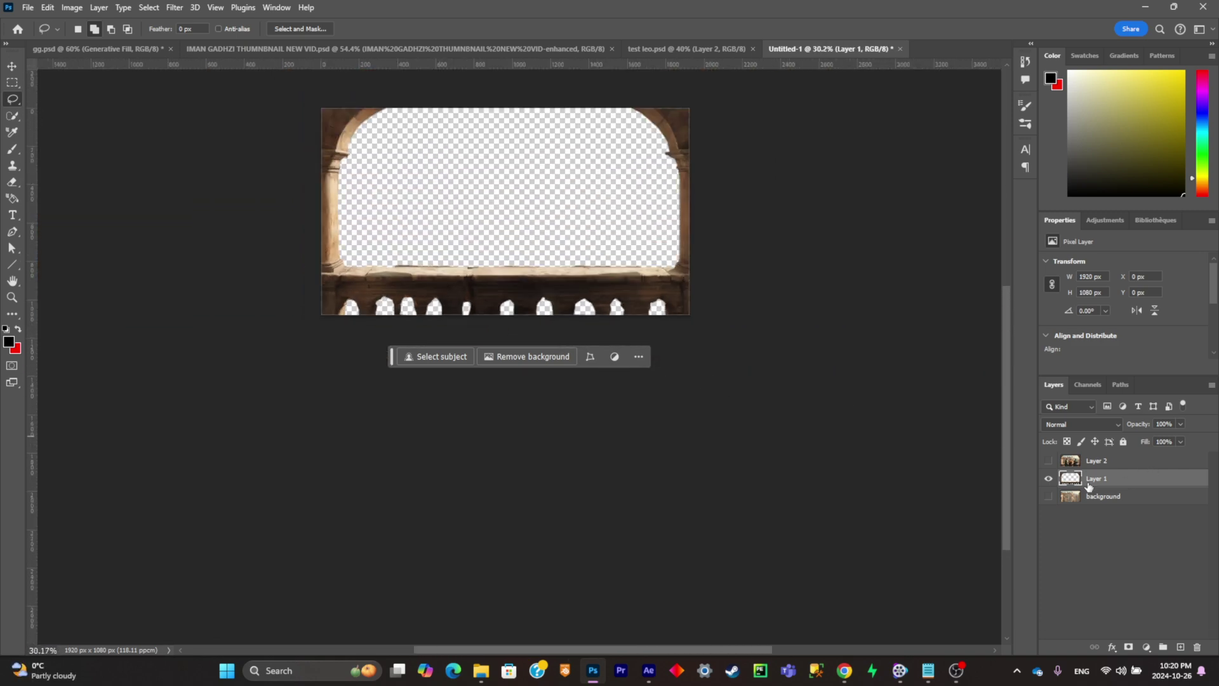
pyautogui.click(1058, 496)
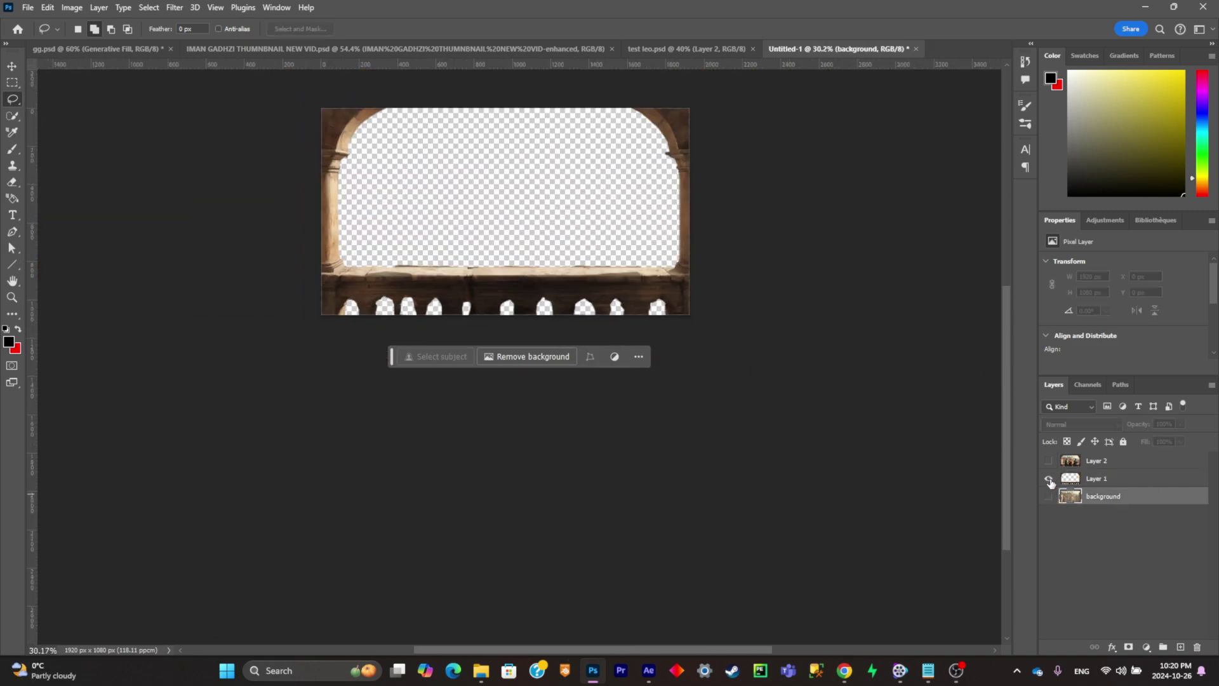
pyautogui.click(1048, 480)
pyautogui.click(1050, 462)
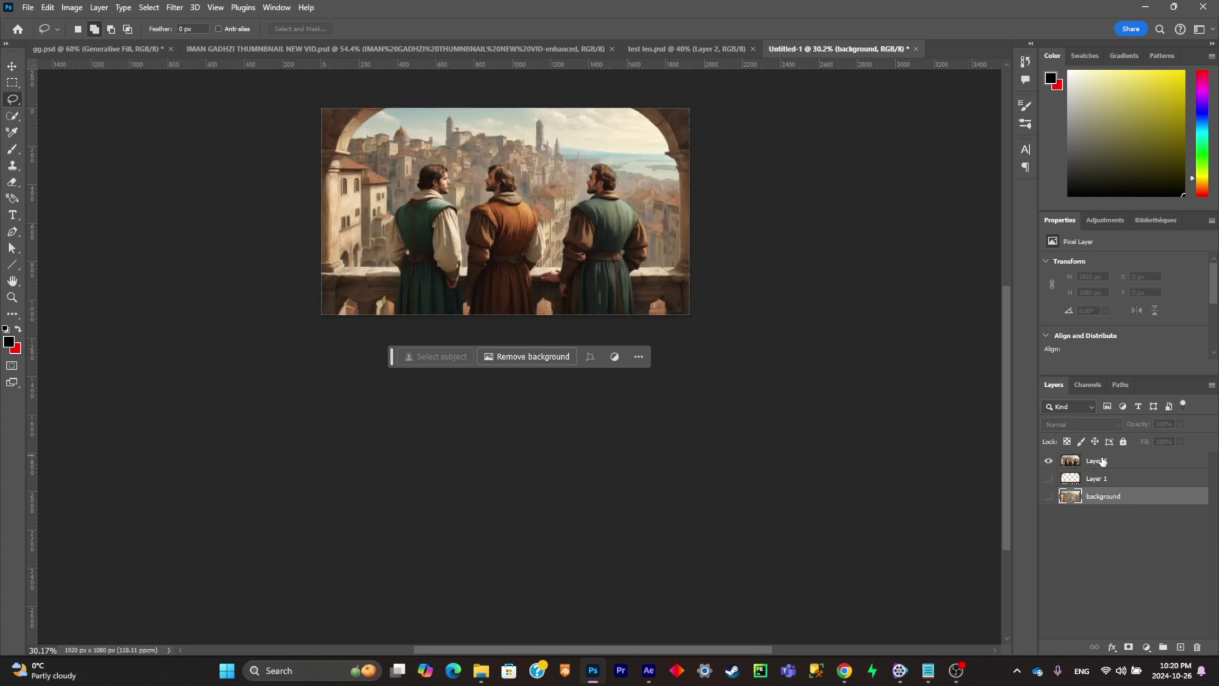
pyautogui.click(1092, 460)
# Step: Select the three men on Layer 2 and subtract the gap between the rightmost man's belt and sleeve
pyautogui.scroll(1, 641, 292)
pyautogui.scroll(4, 641, 292)
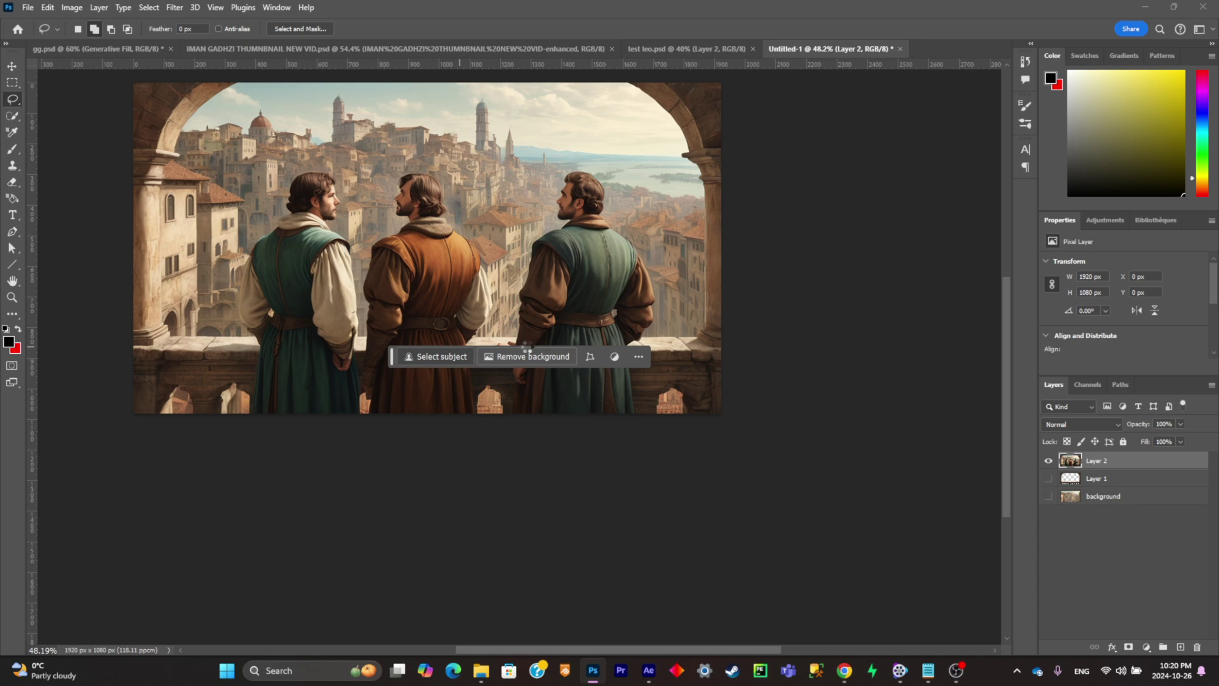
pyautogui.scroll(19, 527, 348)
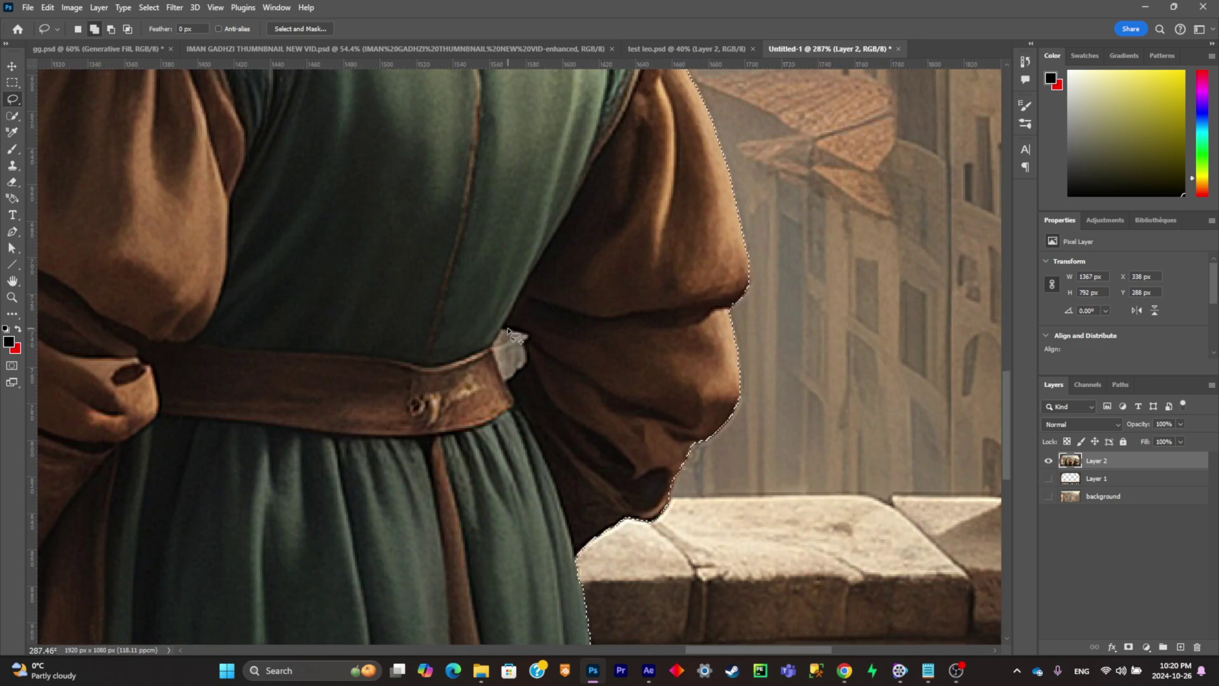
pyautogui.moveTo(523, 337)
pyautogui.mouseDown()
pyautogui.moveTo(497, 350)
pyautogui.moveTo(517, 369)
pyautogui.mouseUp()
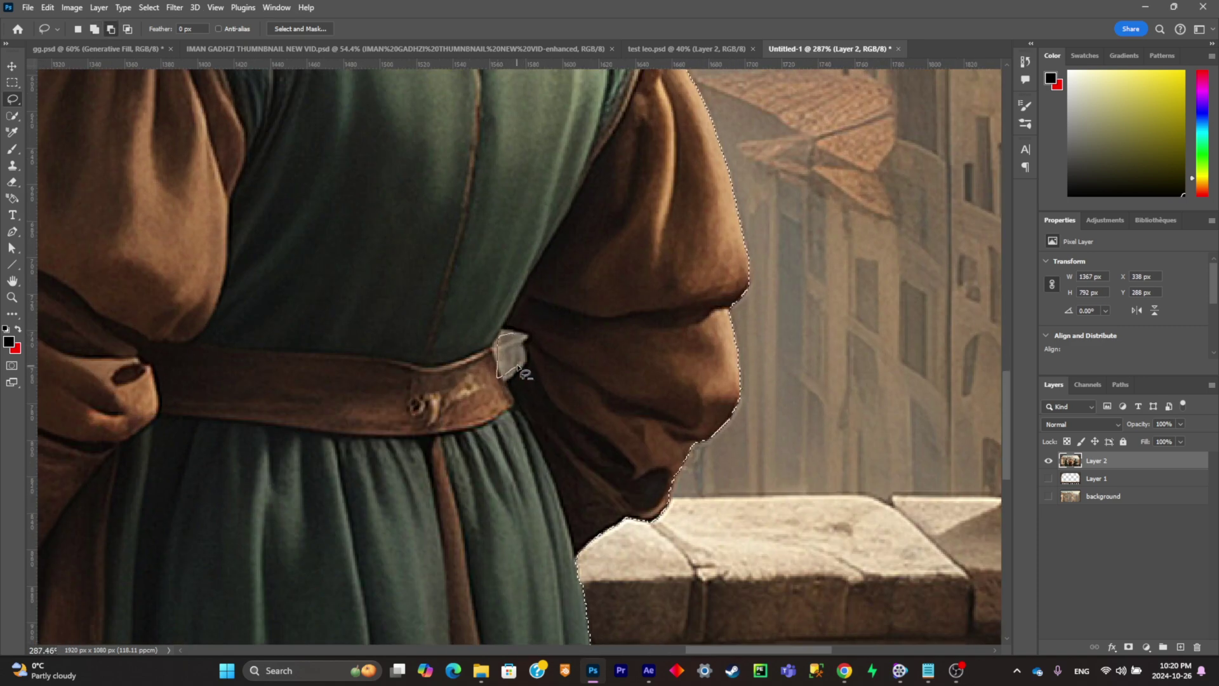
pyautogui.scroll(-19, 525, 342)
# Step: Invert the selection, delete everything around the three men on Layer 2 and deselect
pyautogui.rightClick(477, 343)
pyautogui.click(508, 357)
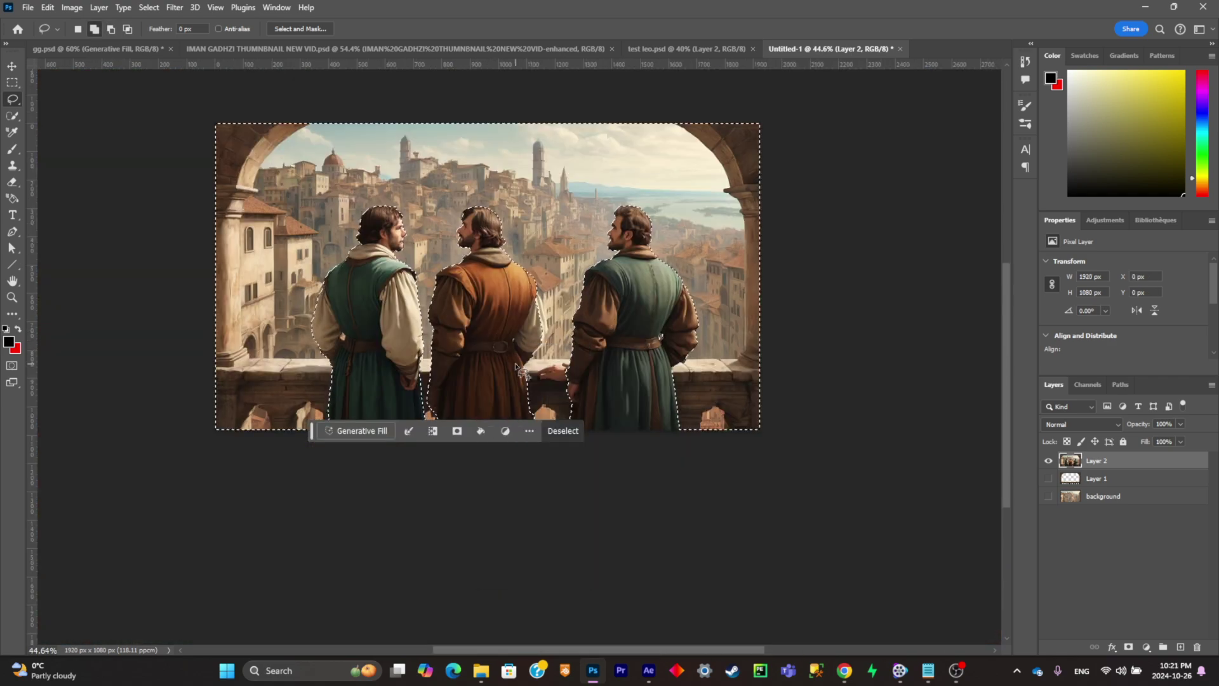
pyautogui.press('Delete')
pyautogui.click(563, 430)
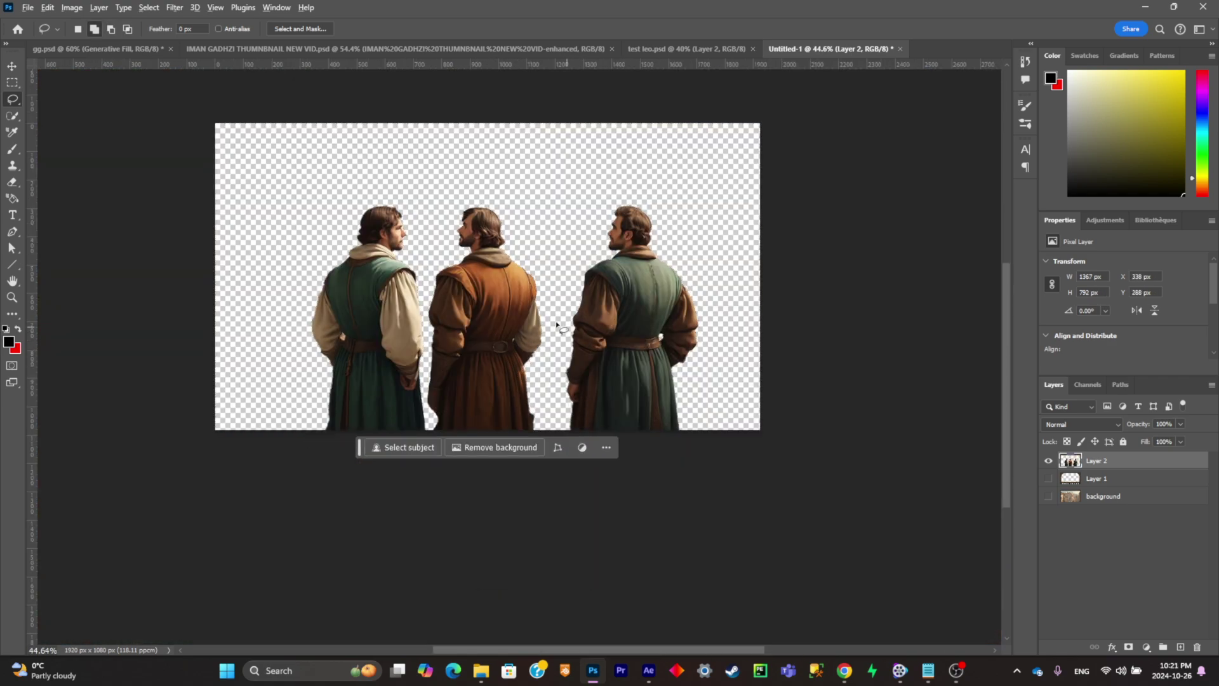
# Step: Toggle the visibility of Layer 2, Layer 1 and the background to check the separated layers
pyautogui.scroll(2, 733, 374)
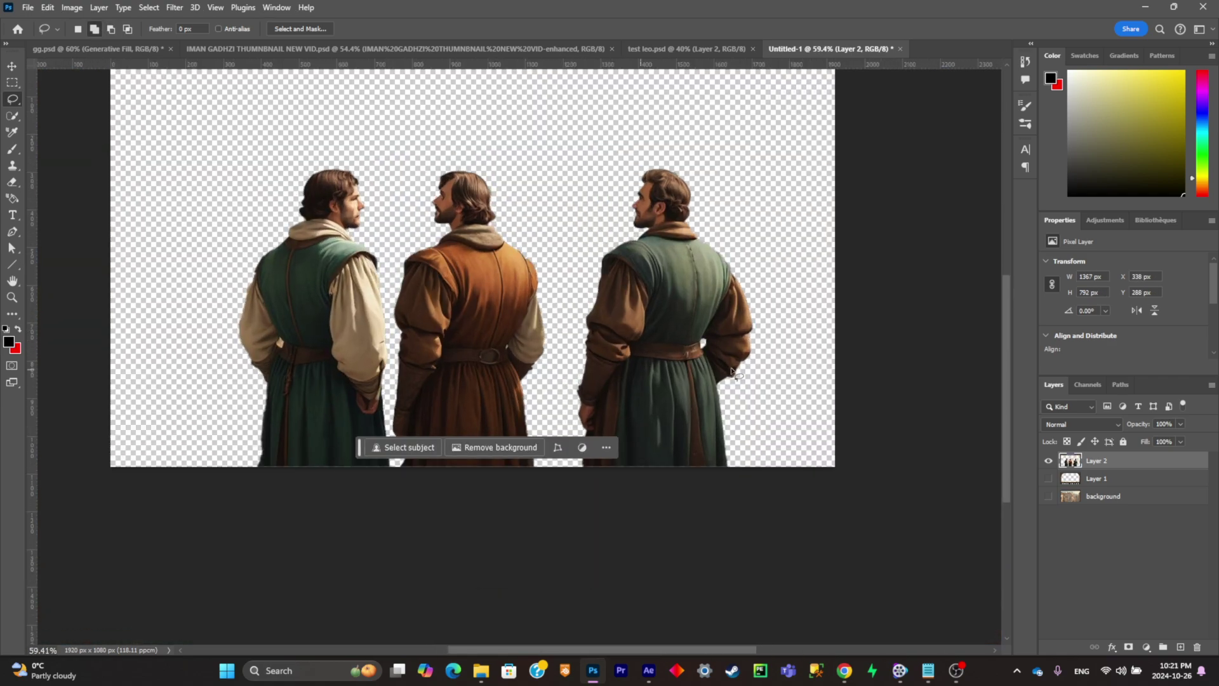
pyautogui.click(1048, 478)
pyautogui.click(1048, 496)
pyautogui.click(1048, 460)
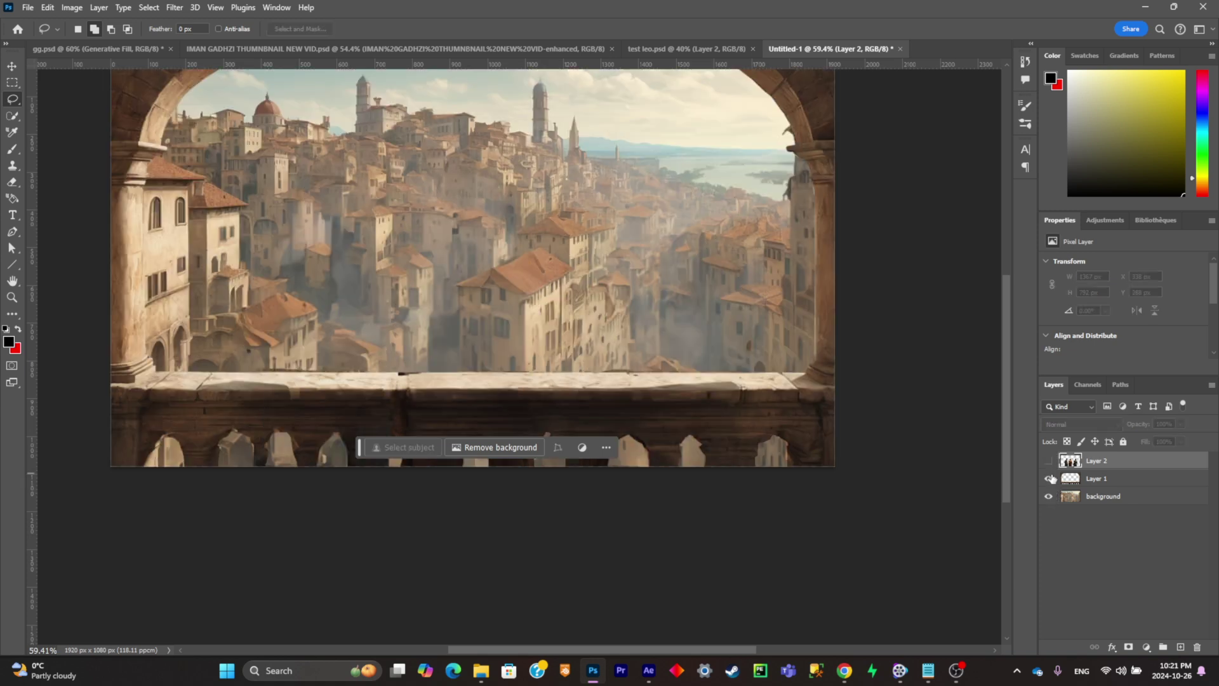
pyautogui.click(1048, 478)
pyautogui.click(1048, 495)
pyautogui.moveTo(1048, 460); pyautogui.dragTo(1042, 506)
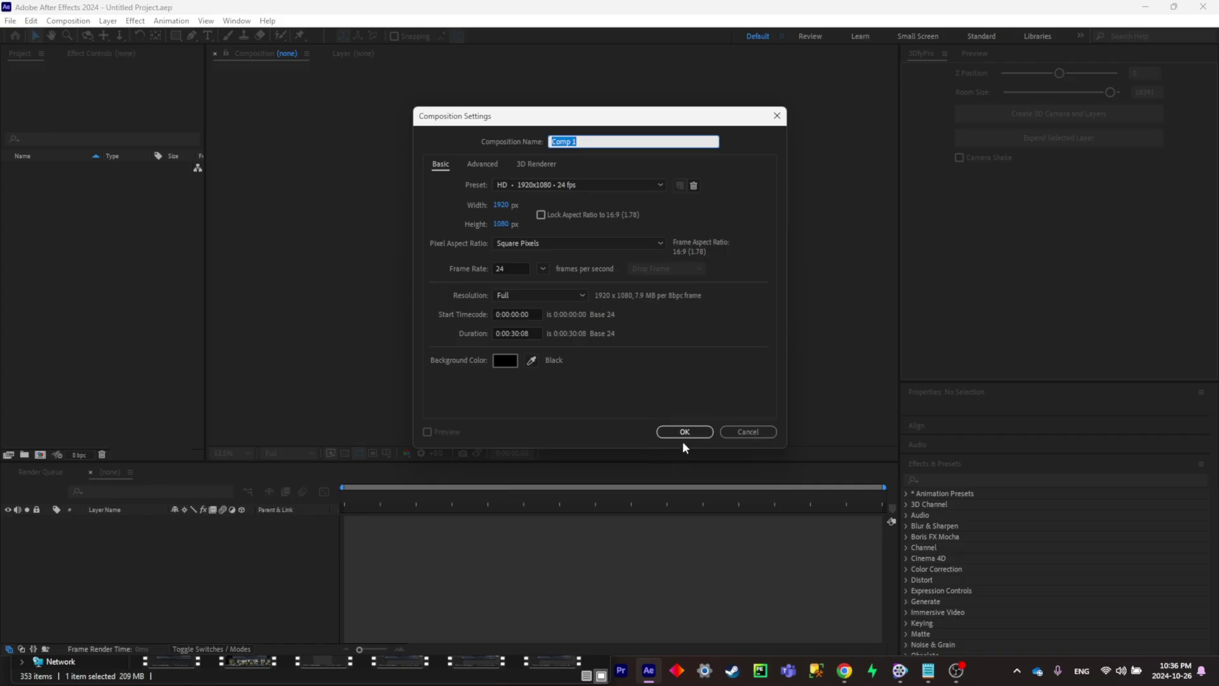
# Step: In After Effects, create a 1920x1080, 24 fps composition and open the test leo composition placed inside it
pyautogui.click(683, 435)
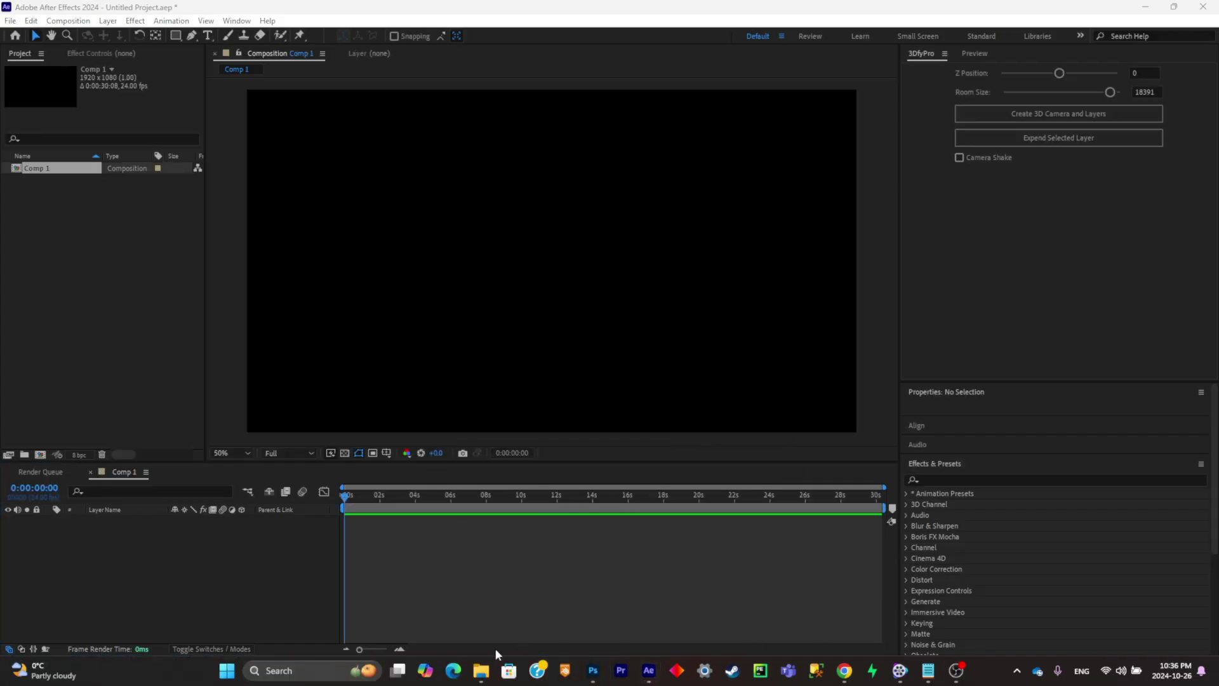
pyautogui.moveTo(483, 667)
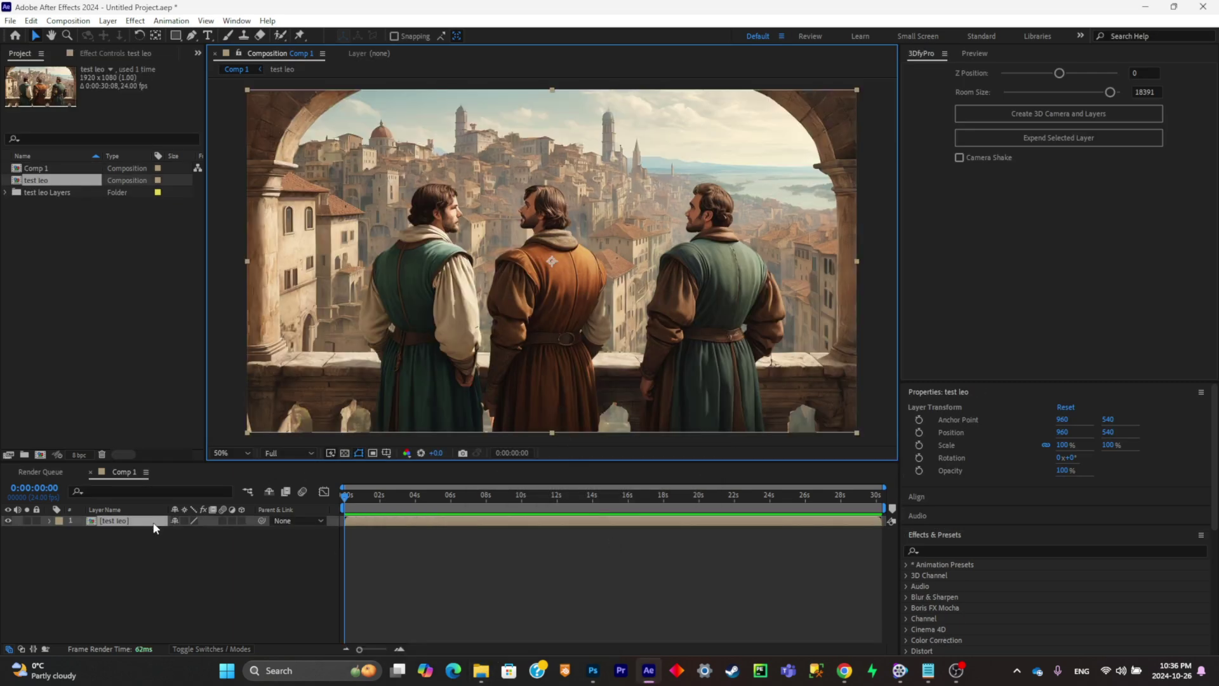
pyautogui.doubleClick(156, 521)
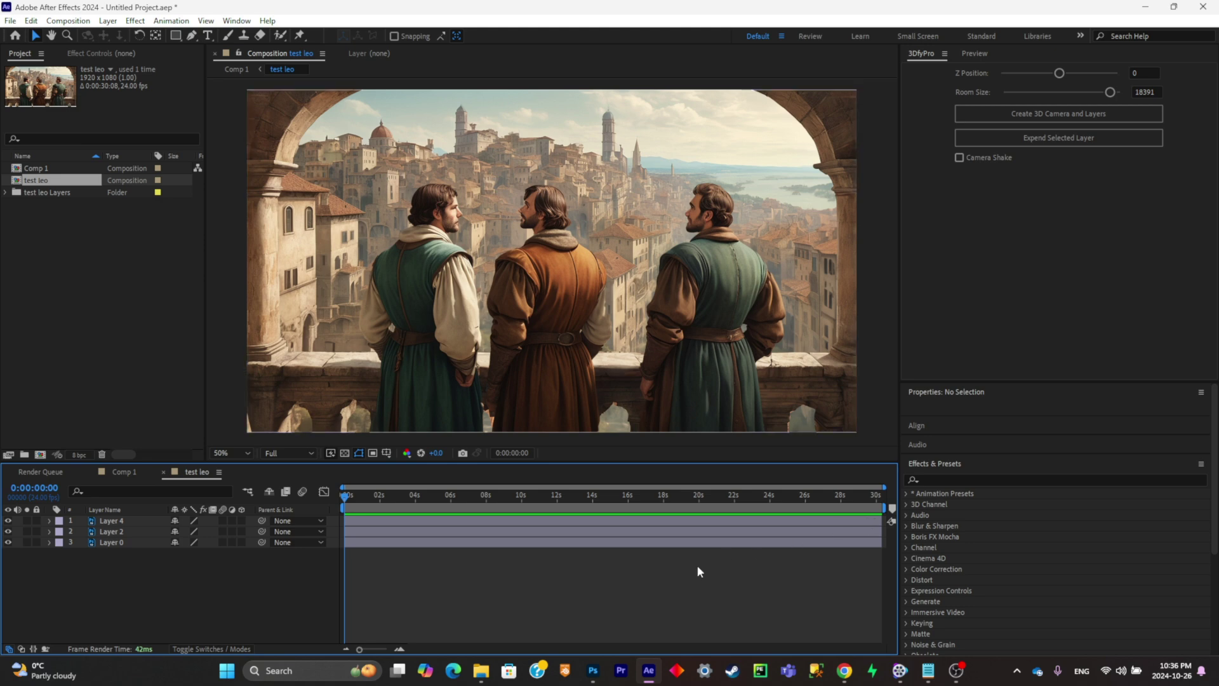
# Step: Add the blueprint image 3-84929e28.png to the test leo composition and place it at about 1256, 432
pyautogui.moveTo(481, 671)
pyautogui.click(429, 605)
pyautogui.moveTo(672, 446); pyautogui.dragTo(552, 267)
pyautogui.moveTo(709, 358); pyautogui.dragTo(824, 293)
# Step: Apply the Black & White effect to the blueprint layer and set its Blues value to -108
pyautogui.click(973, 551)
pyautogui.write('black')
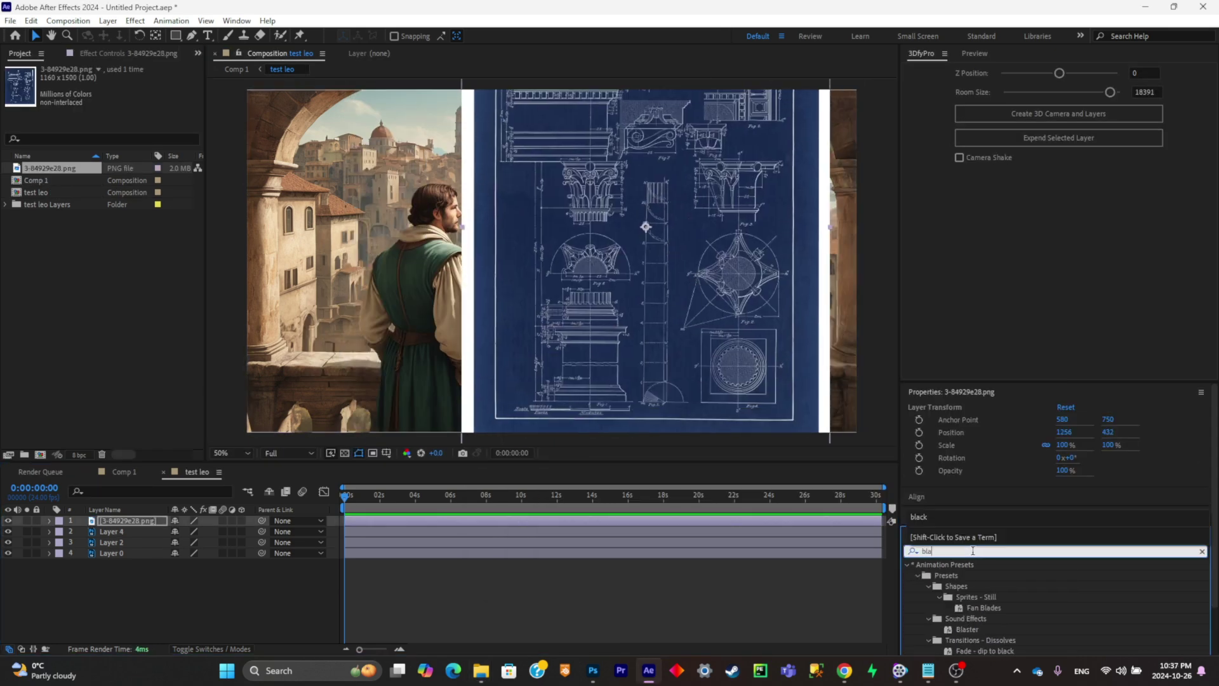
pyautogui.doubleClick(953, 618)
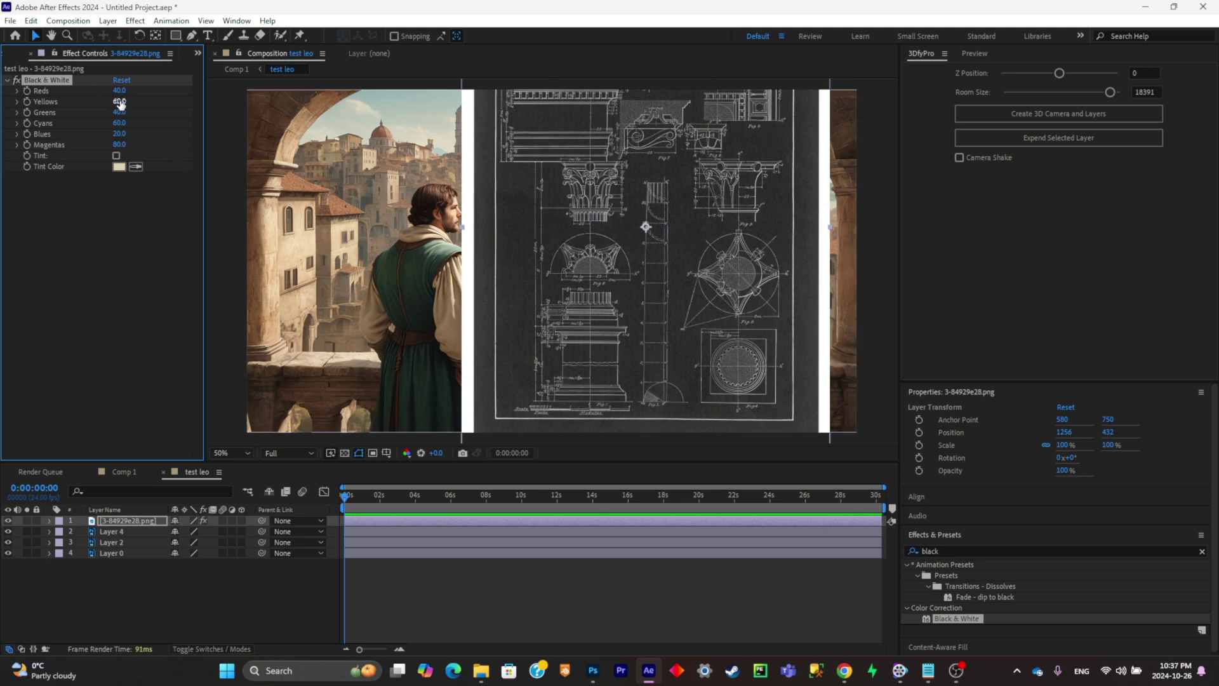
pyautogui.moveTo(123, 141); pyautogui.dragTo(48, 144)
# Step: Move the blueprint image over the men, to about position 846, 386
pyautogui.moveTo(517, 250); pyautogui.dragTo(388, 236)
pyautogui.scroll(2, 672, 283)
pyautogui.scroll(-4, 650, 281)
pyautogui.scroll(1, 651, 282)
# Step: Duplicate the blueprint layer, hide the upper copy and select the lower one
pyautogui.click(156, 521)
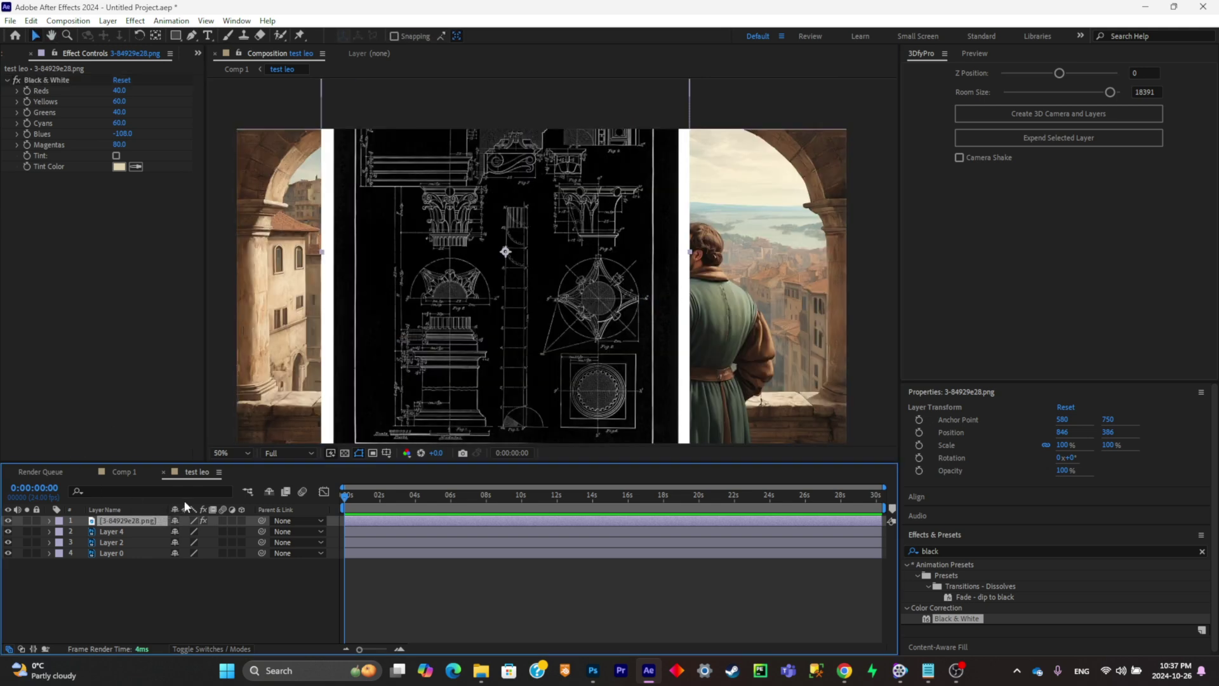
pyautogui.hotkey('ctrl', 'd')
pyautogui.click(106, 532)
pyautogui.click(7, 521)
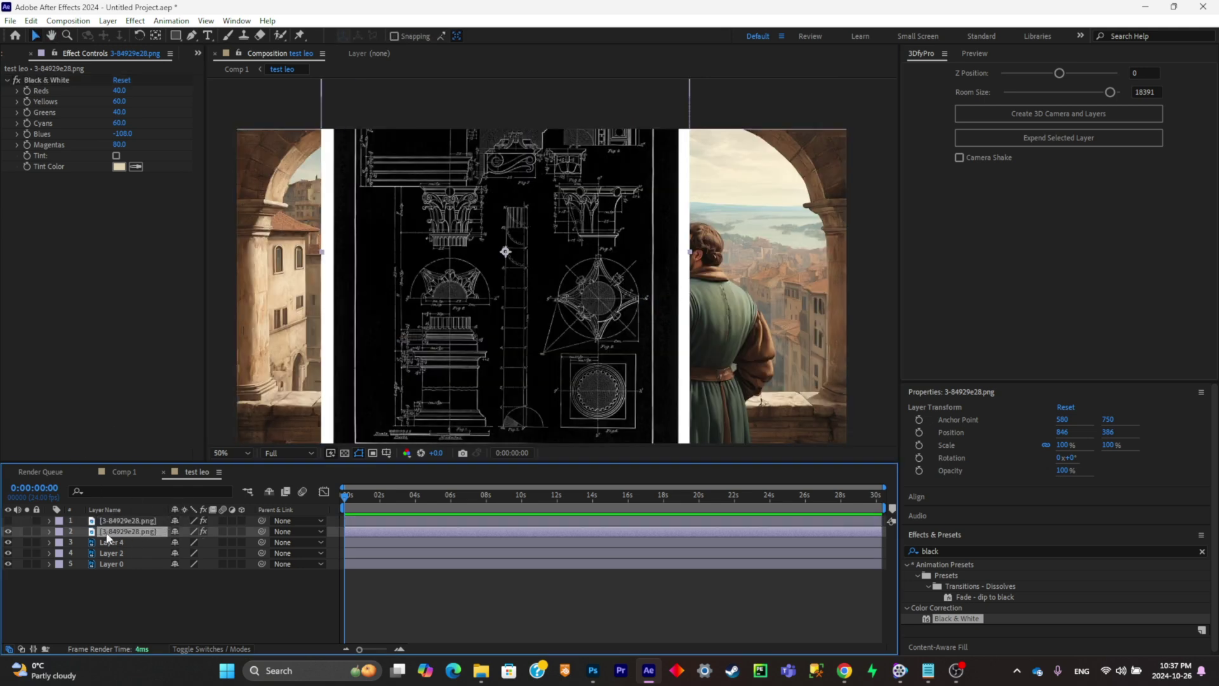
# Step: Draw a closed Pen mask around the column base and semicircular ornament on the lower blueprint copy
pyautogui.press('h')
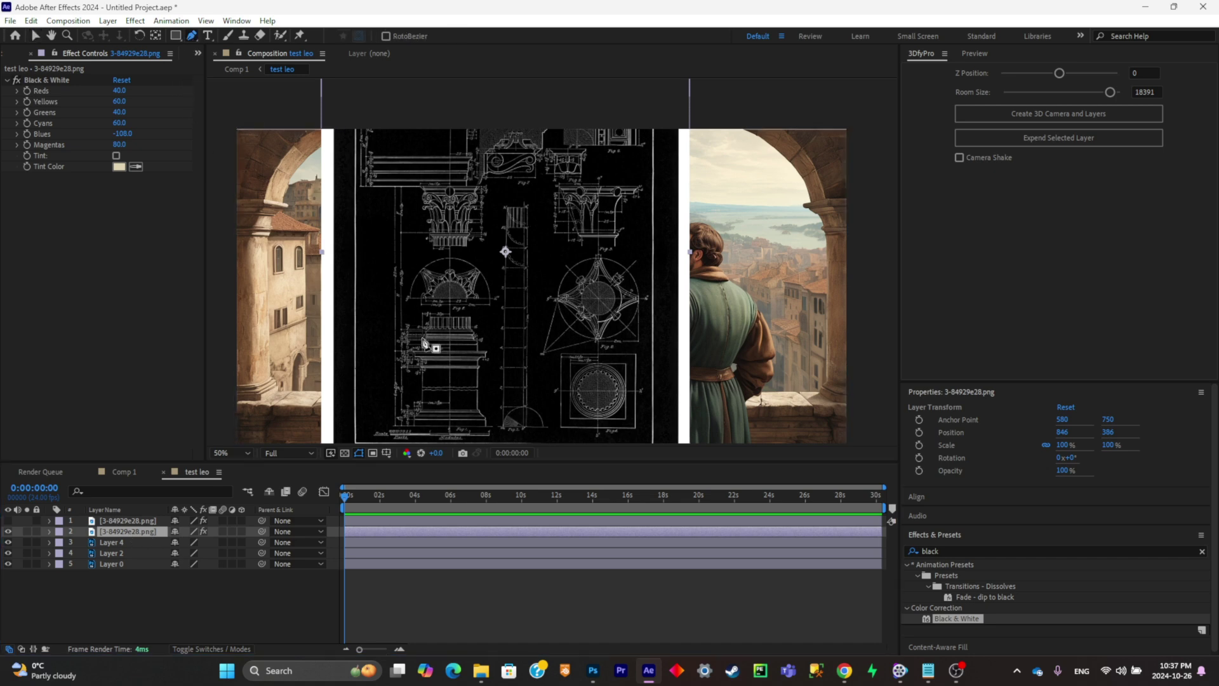
pyautogui.scroll(-2, 530, 237)
pyautogui.scroll(2, 516, 277)
pyautogui.press('g')
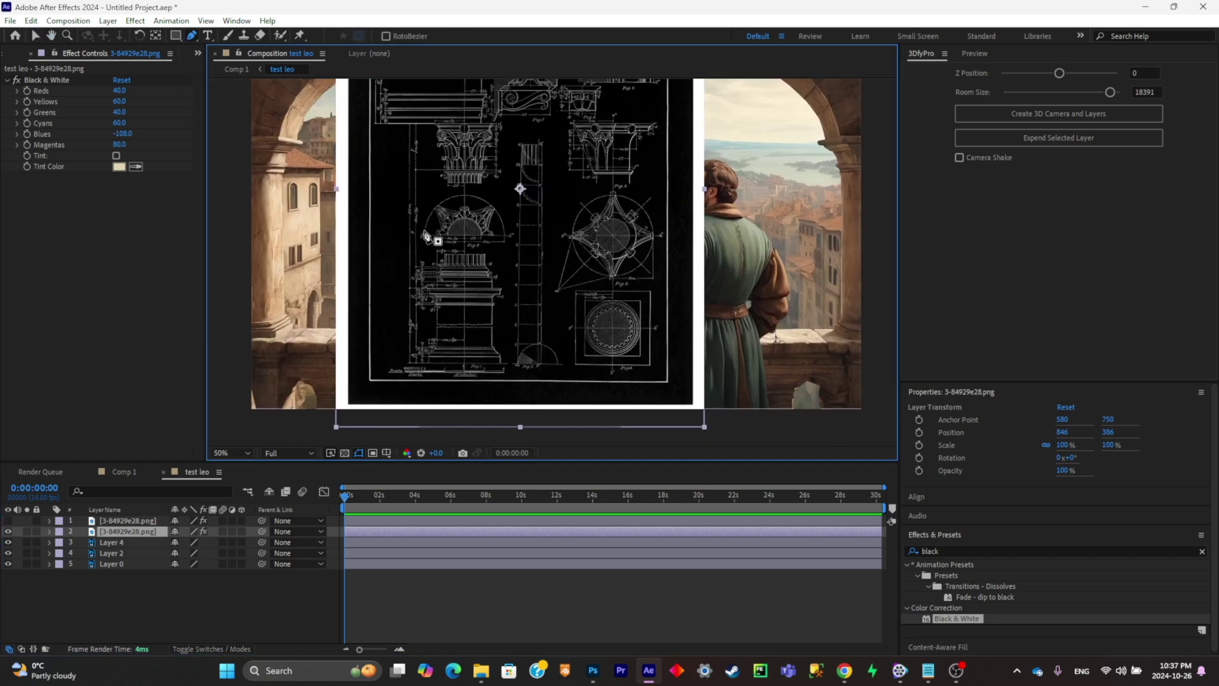
pyautogui.click(410, 251)
pyautogui.click(403, 305)
pyautogui.click(399, 350)
pyautogui.click(402, 368)
pyautogui.click(463, 370)
pyautogui.moveTo(505, 370); pyautogui.dragTo(509, 338)
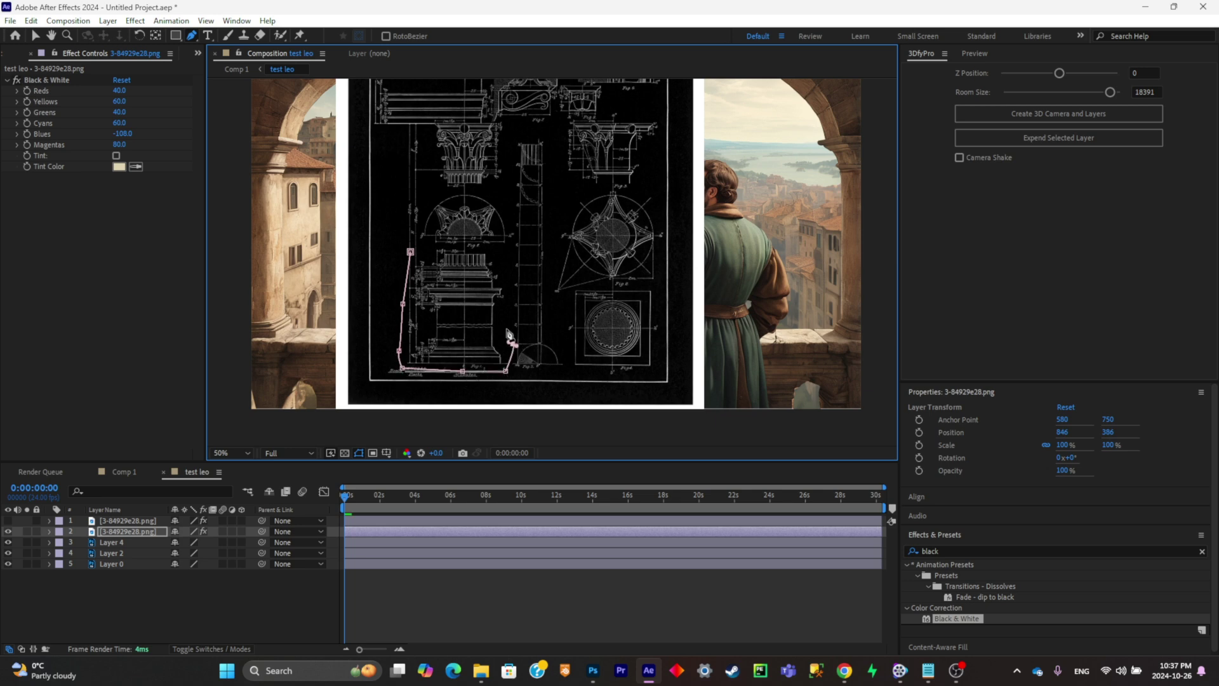
pyautogui.click(508, 304)
pyautogui.click(504, 277)
pyautogui.click(508, 248)
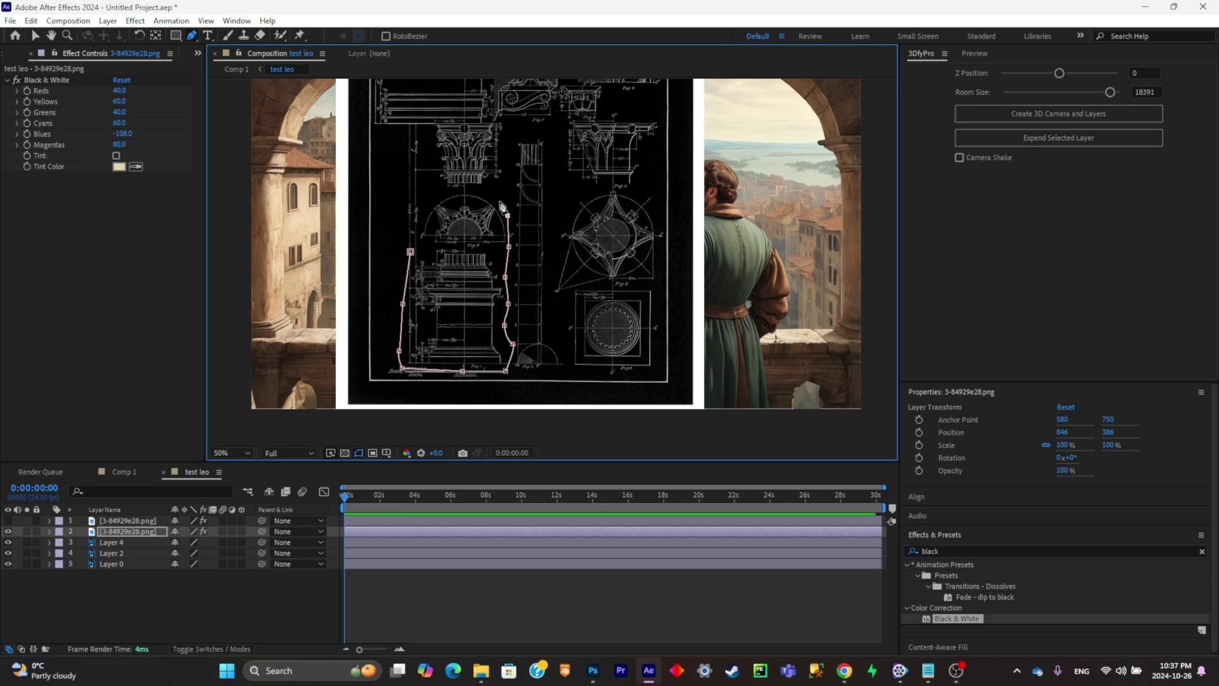
pyautogui.click(464, 190)
pyautogui.click(437, 192)
pyautogui.click(414, 214)
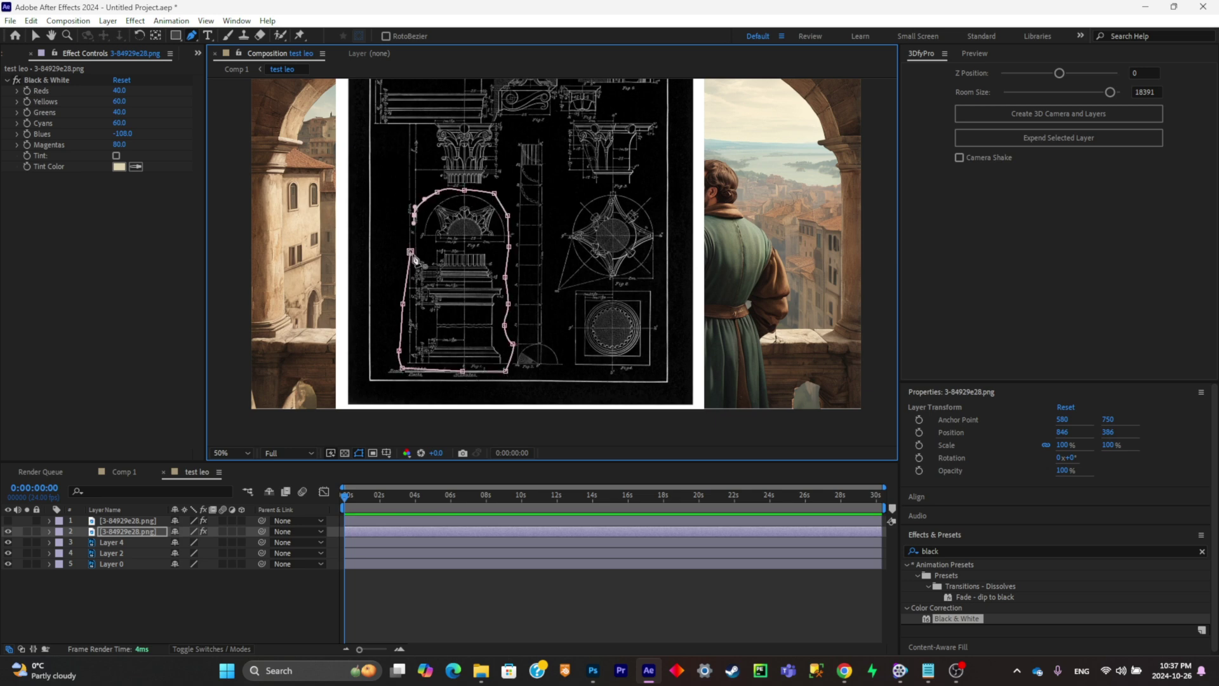
pyautogui.click(411, 251)
pyautogui.press('F2')
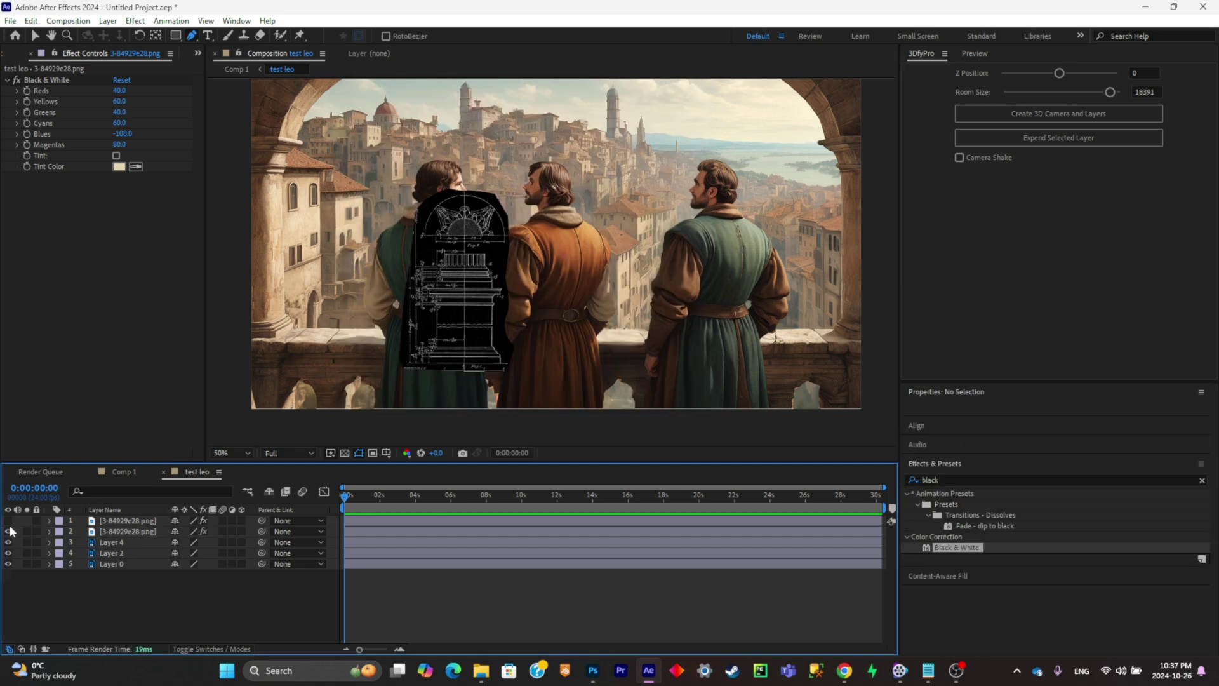
# Step: Make the upper blueprint copy visible and select it, and hide the lower copy
pyautogui.click(7, 520)
pyautogui.click(95, 522)
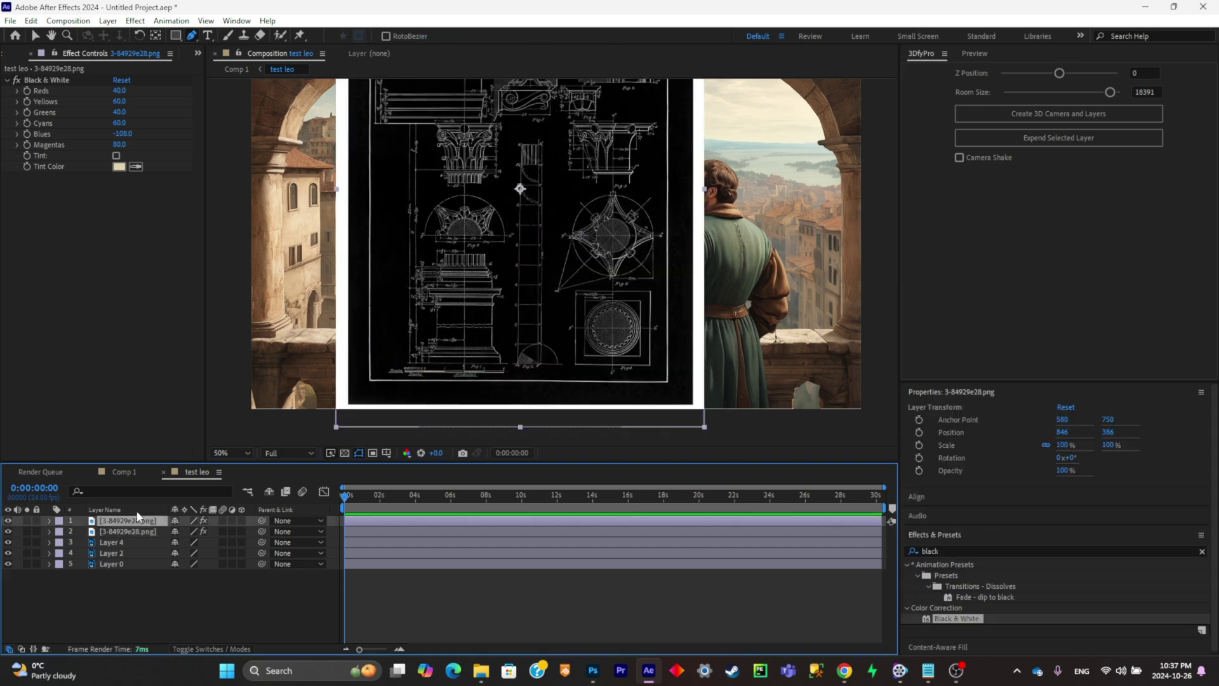
pyautogui.click(8, 532)
# Step: Draw a closed Pen mask around the star-shaped plan and the circular plan on the upper blueprint copy
pyautogui.click(564, 205)
pyautogui.click(551, 241)
pyautogui.click(549, 293)
pyautogui.click(557, 323)
pyautogui.click(568, 359)
pyautogui.click(579, 374)
pyautogui.click(628, 379)
pyautogui.click(644, 369)
pyautogui.click(660, 345)
pyautogui.click(666, 300)
pyautogui.click(663, 257)
pyautogui.click(659, 230)
pyautogui.click(636, 189)
pyautogui.click(565, 205)
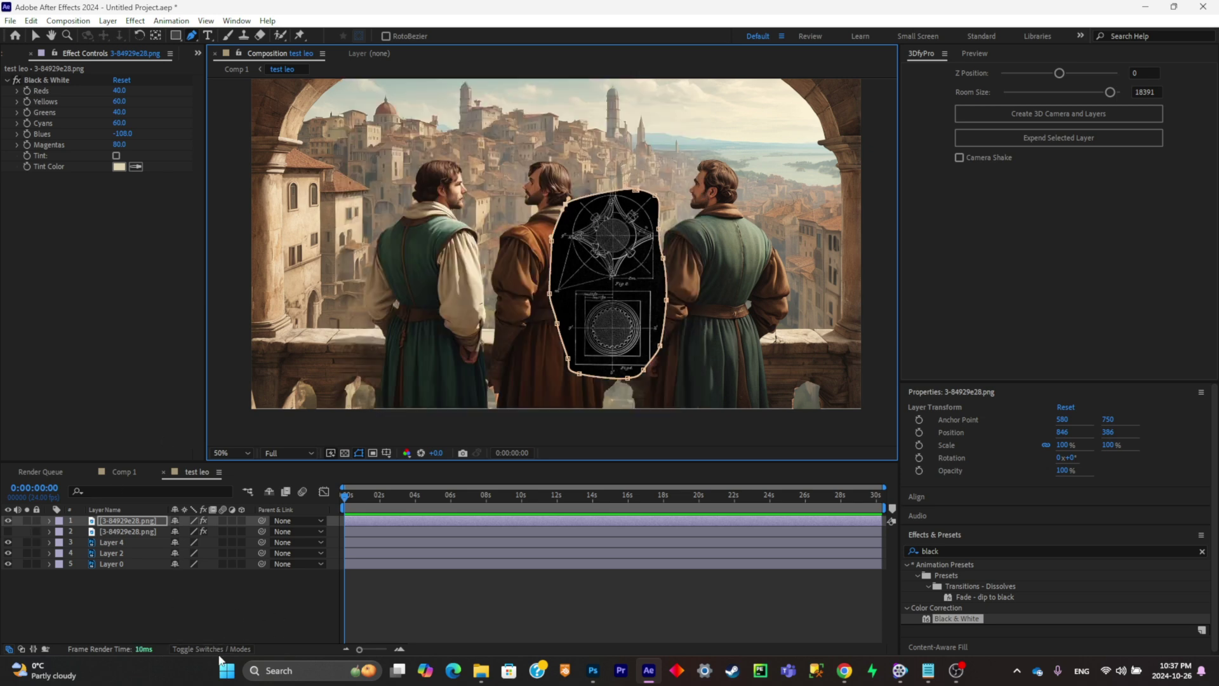
# Step: Set the blending mode of both blueprint copies to Screen
pyautogui.click(225, 648)
pyautogui.click(189, 521)
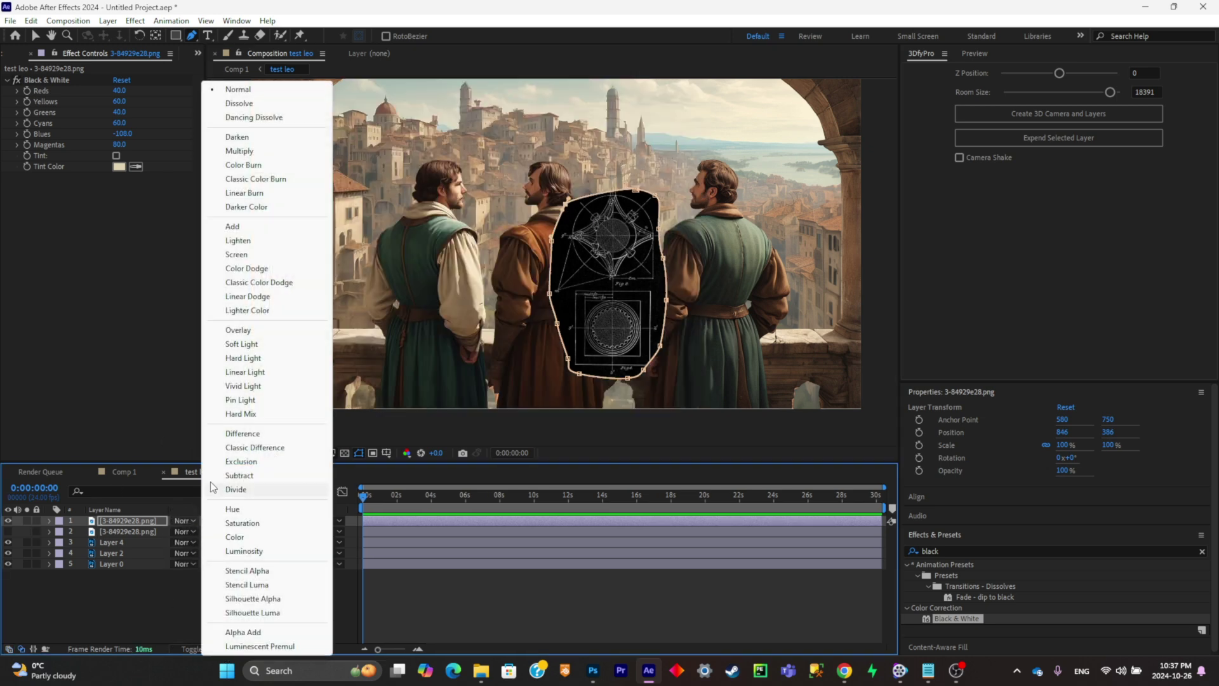
pyautogui.click(265, 255)
pyautogui.click(189, 531)
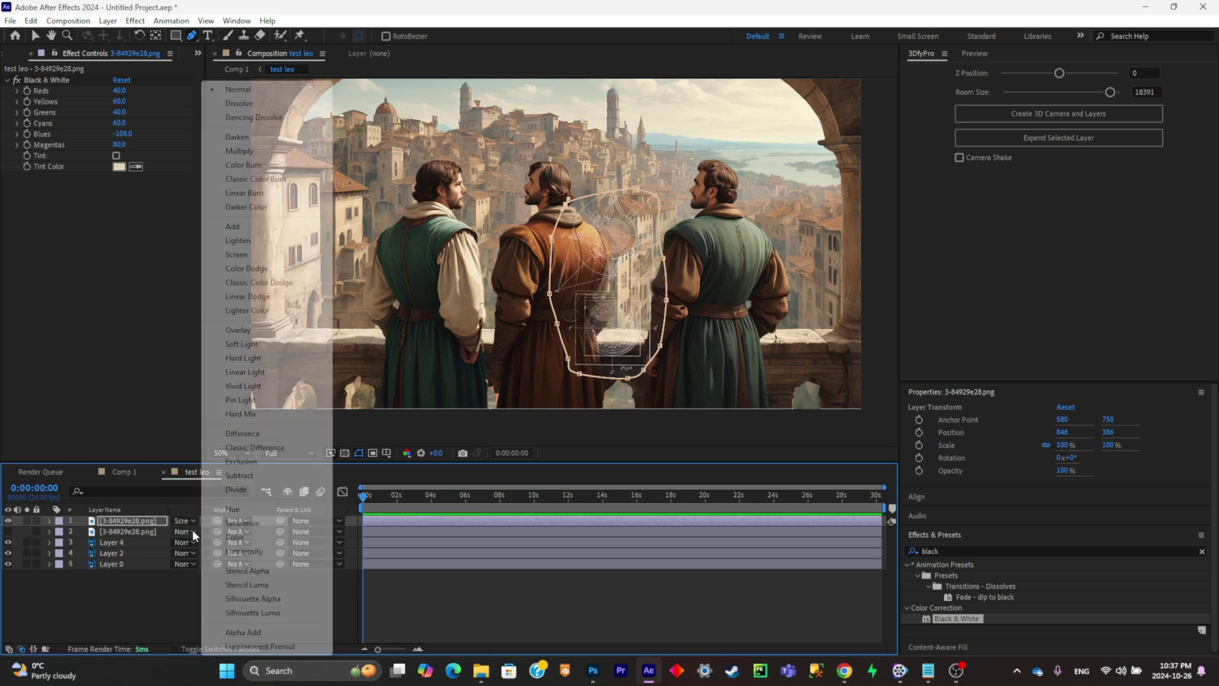
pyautogui.click(264, 255)
# Step: Place both blueprint layers between Layer 2 and Layer 0, and enlarge and reposition them over the city behind the men
pyautogui.moveTo(145, 534); pyautogui.dragTo(171, 563)
pyautogui.press('s')
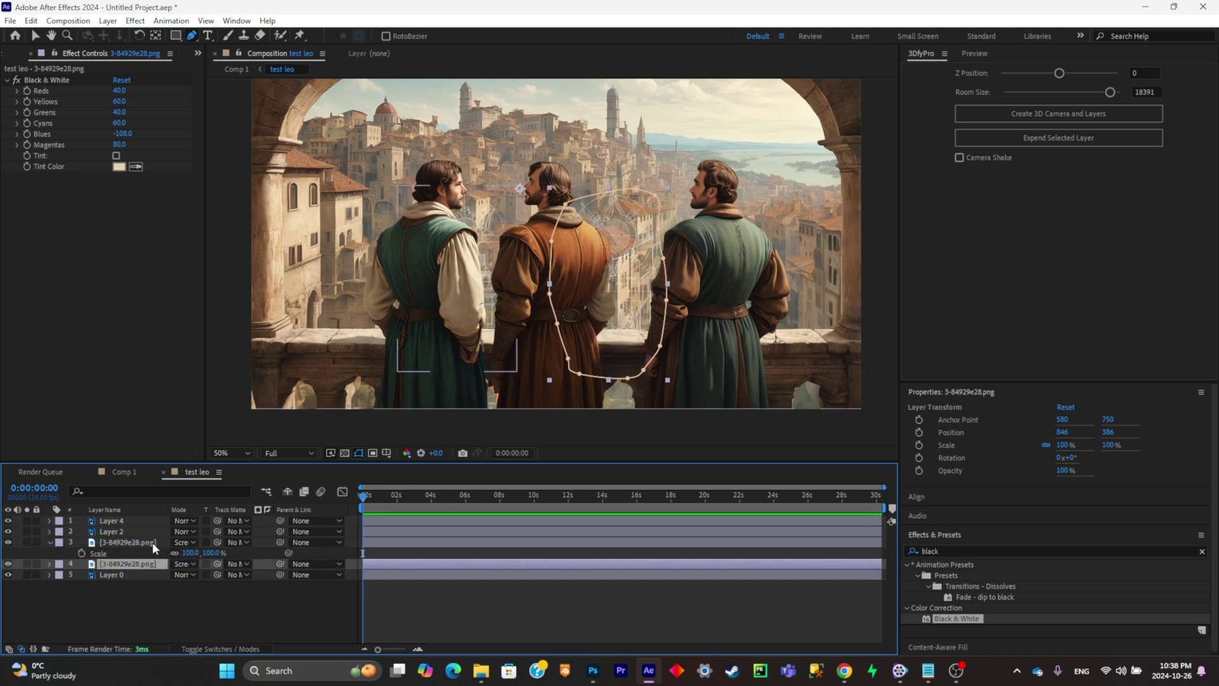
pyautogui.click(154, 543)
pyautogui.click(35, 36)
pyautogui.moveTo(445, 273); pyautogui.dragTo(399, 240)
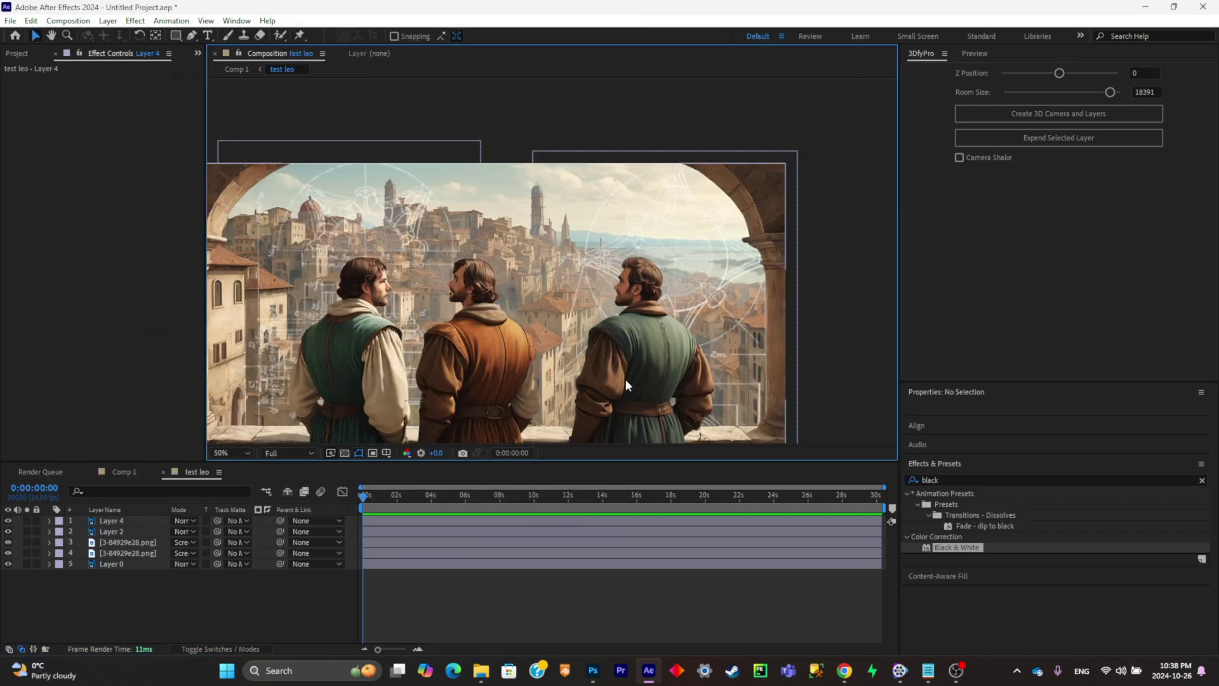
pyautogui.moveTo(624, 378); pyautogui.dragTo(733, 292)
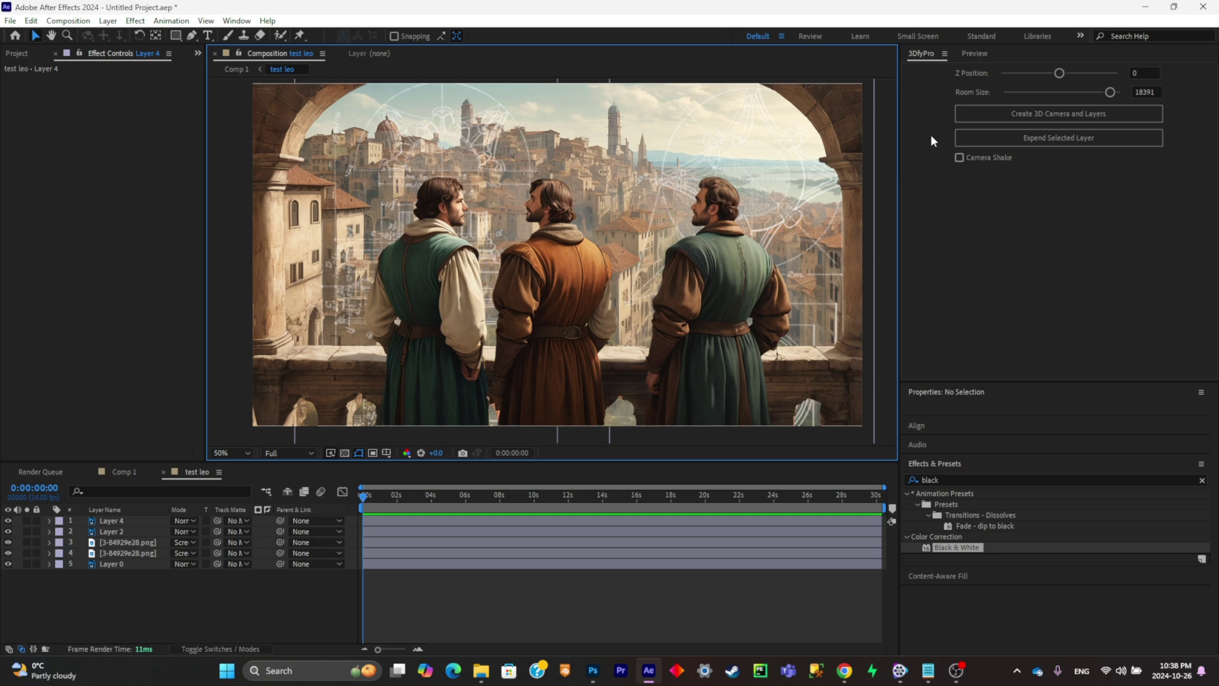
# Step: Create the 3D camera and layers with 3DfyPro, and show the composition in two views to inspect the depth layout
pyautogui.click(1005, 121)
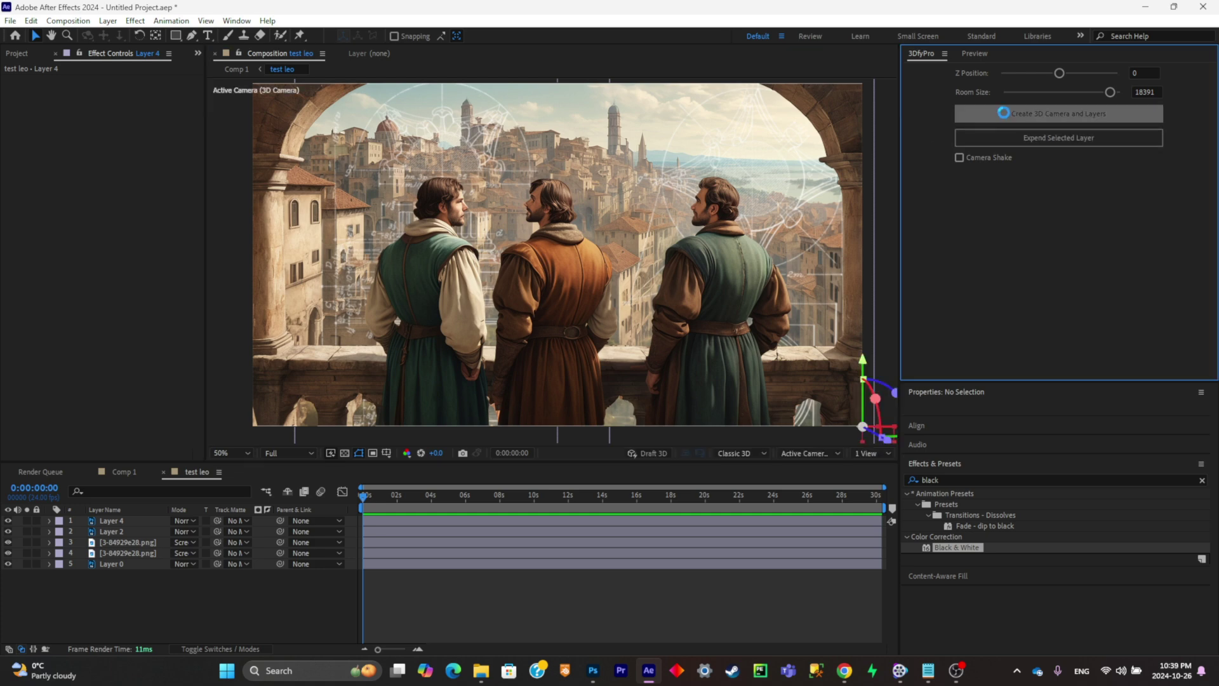
pyautogui.click(875, 453)
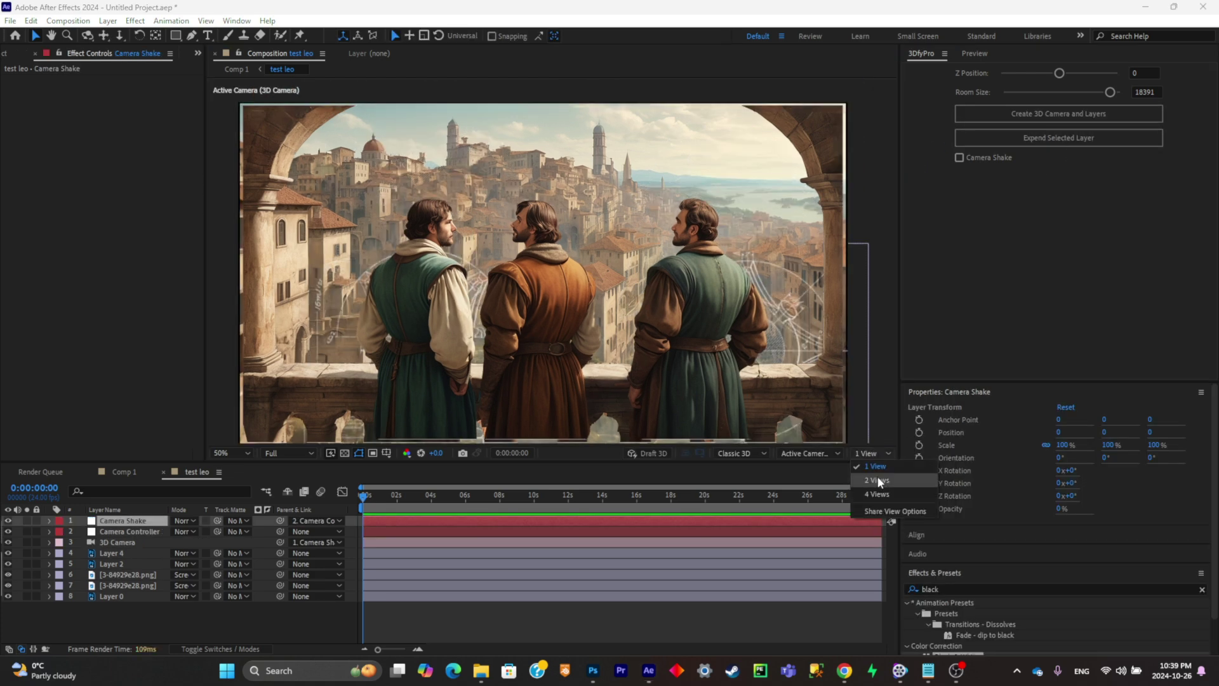
pyautogui.click(876, 480)
pyautogui.scroll(-4, 781, 310)
pyautogui.press('v')
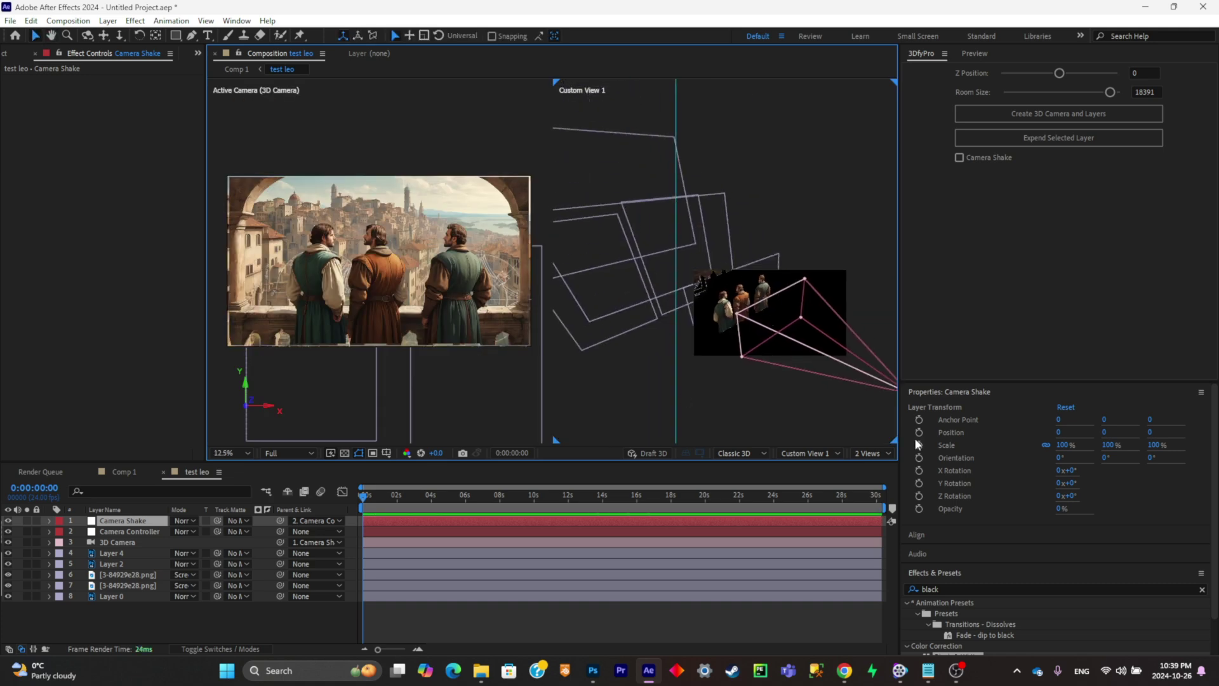
pyautogui.click(867, 453)
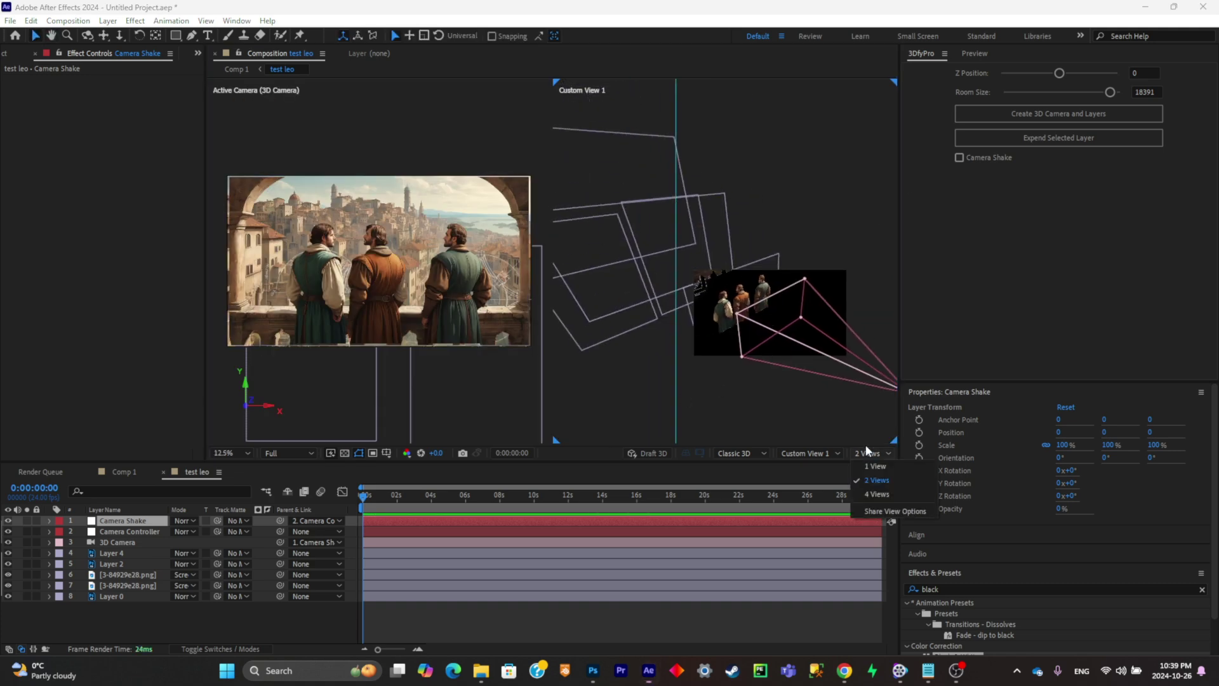
pyautogui.click(1080, 194)
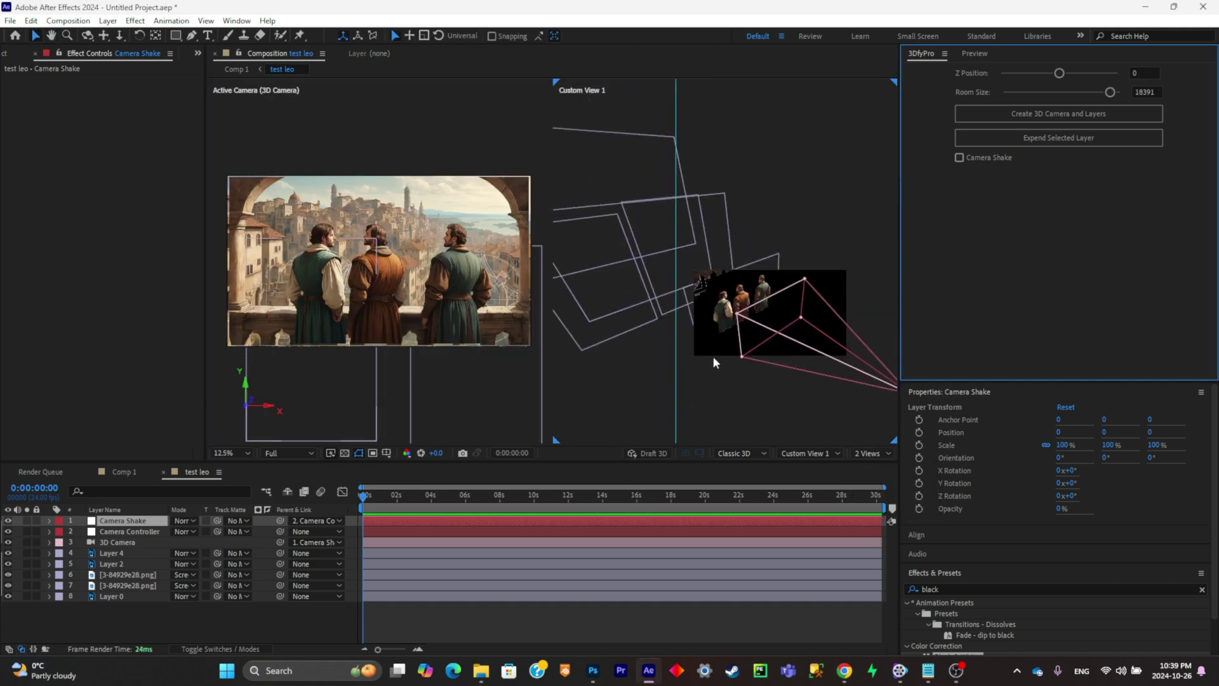
# Step: Increase the 3DfyPro Room Size to 19325 and return to a single view
pyautogui.moveTo(1109, 92); pyautogui.dragTo(1115, 92)
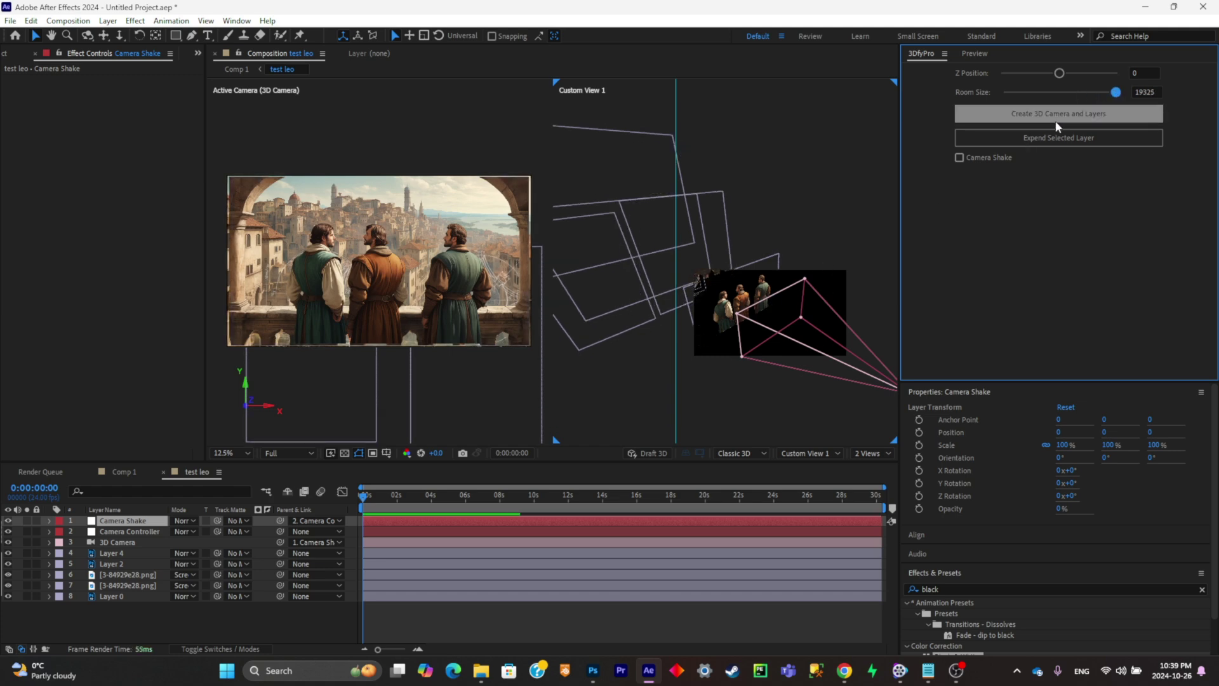
pyautogui.click(867, 453)
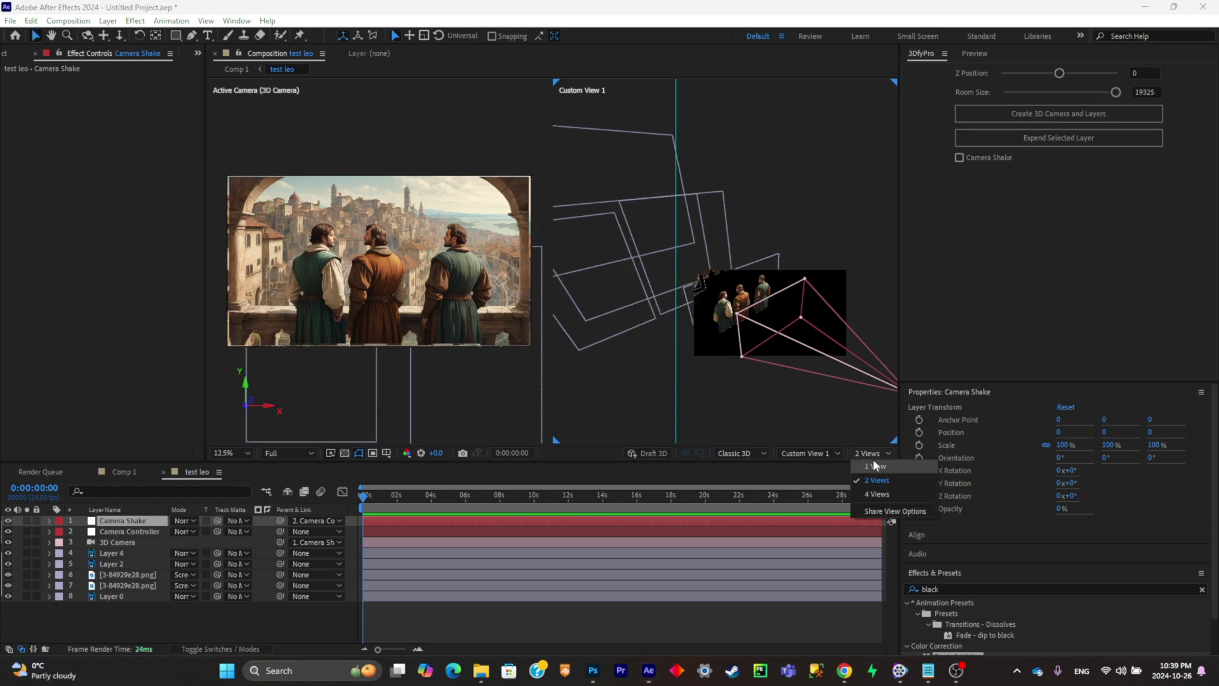
pyautogui.click(915, 467)
# Step: Set the Camera Controller's Position to 560, 540, -2597 and keyframe it at 0:00:00:00
pyautogui.click(130, 531)
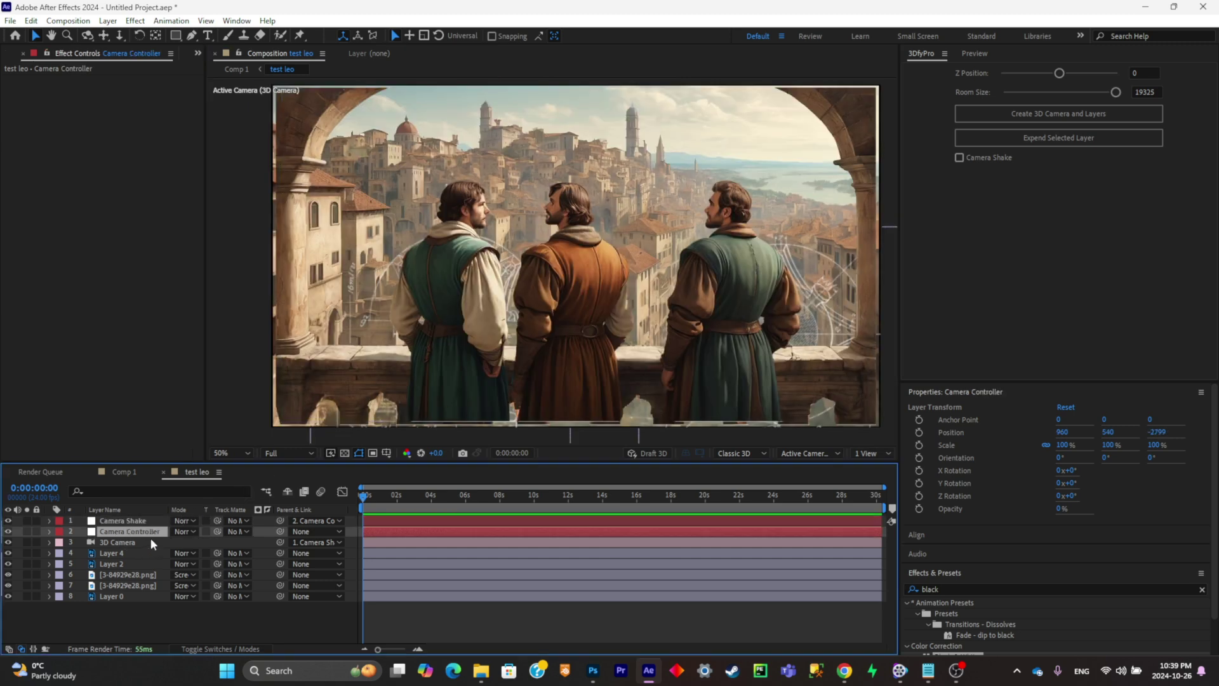
pyautogui.press('p')
pyautogui.moveTo(232, 546); pyautogui.dragTo(153, 541)
pyautogui.click(81, 542)
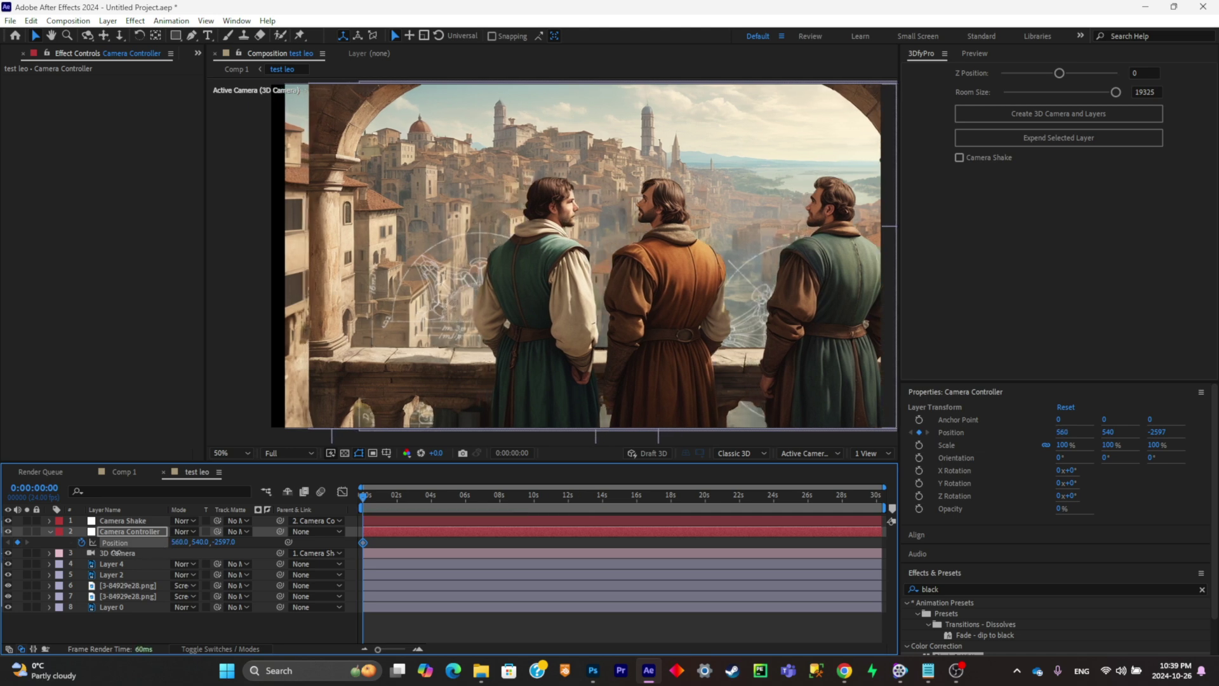
# Step: At 0:00:02:16, keyframe the Camera Controller's Position farther to the right and closer to the men, and preview the camera move
pyautogui.moveTo(406, 503); pyautogui.dragTo(410, 503)
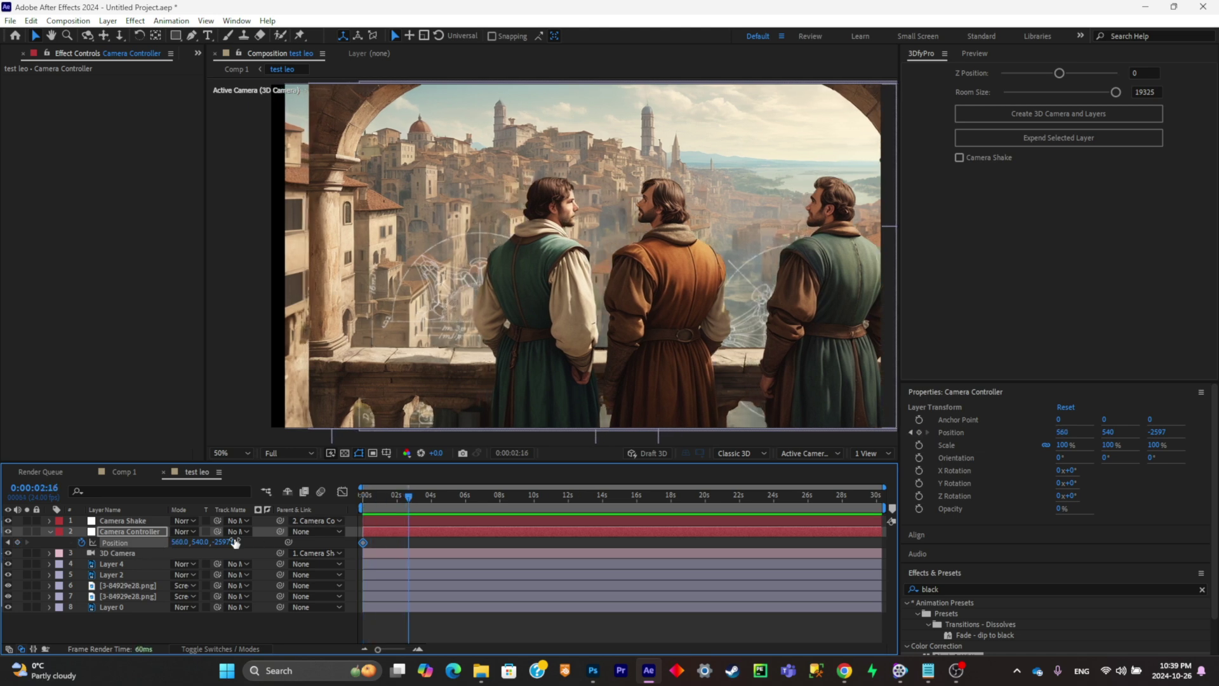
pyautogui.moveTo(178, 542); pyautogui.dragTo(383, 525)
pyautogui.moveTo(225, 542); pyautogui.dragTo(430, 514)
pyautogui.press('space')
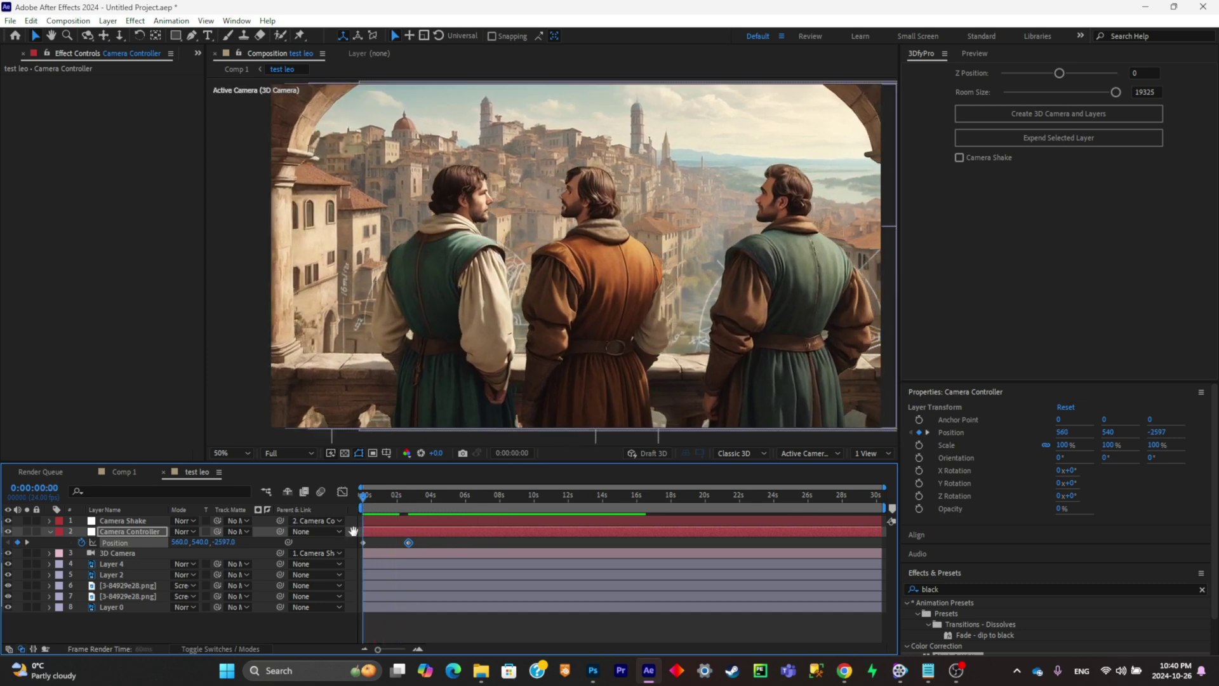
pyautogui.press('space')
pyautogui.press('space')
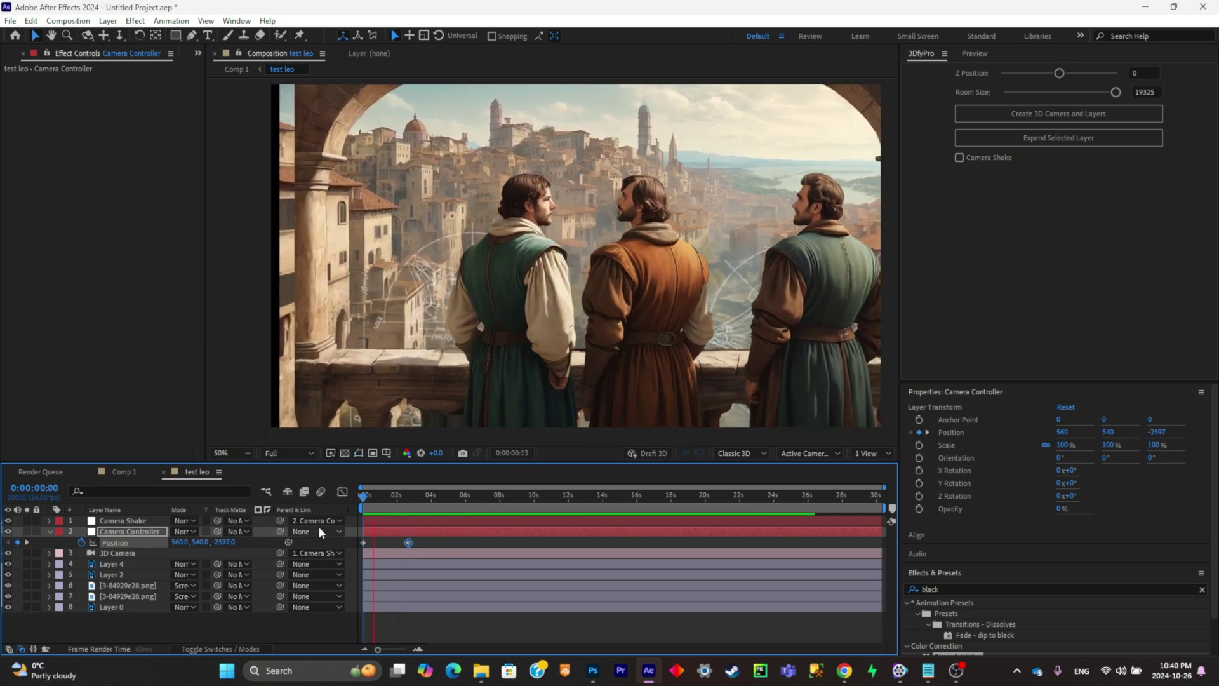
pyautogui.press('space')
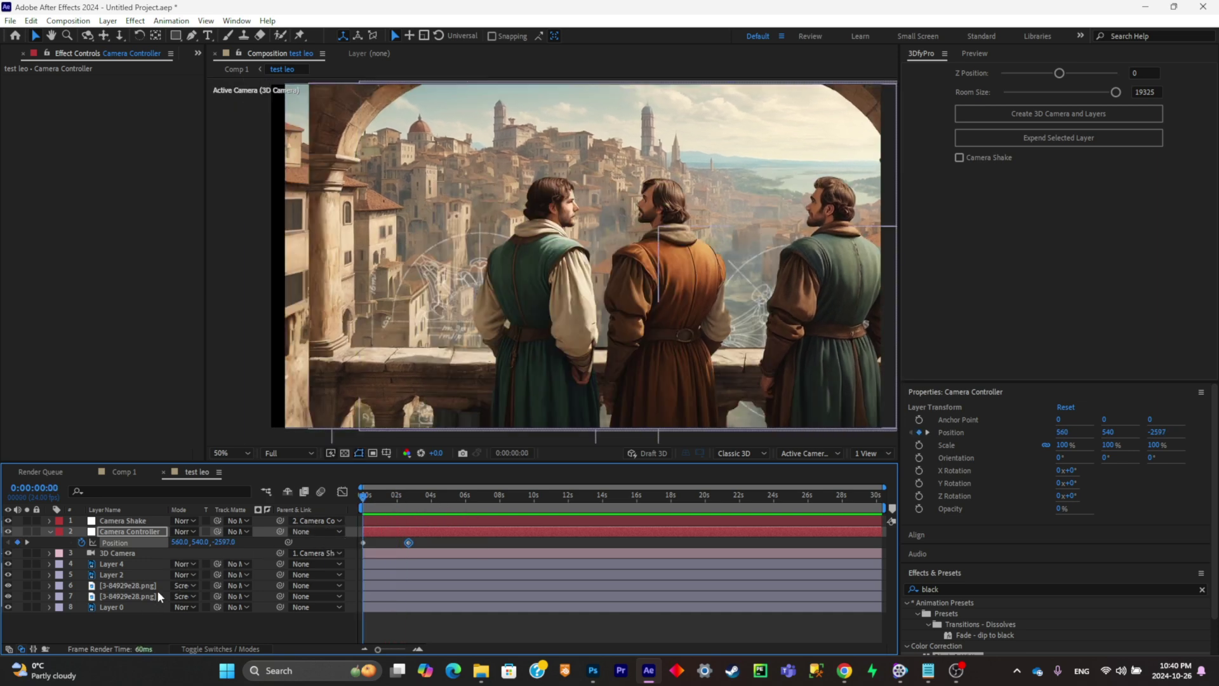
# Step: Raise the two blueprint layers in the composition so they sit against the skyline behind the men
pyautogui.click(152, 586)
pyautogui.click(730, 203)
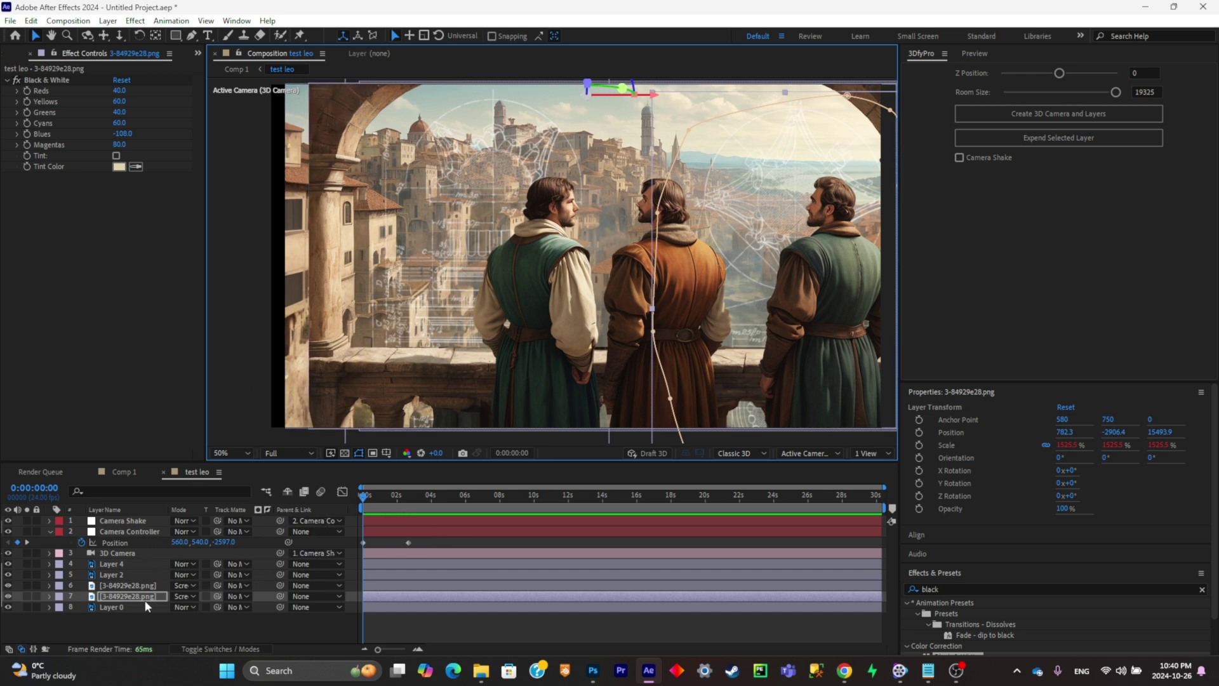
# Step: Expand the edges of Layer 2 with 3DfyPro's Expend Selected Layer function
pyautogui.click(140, 574)
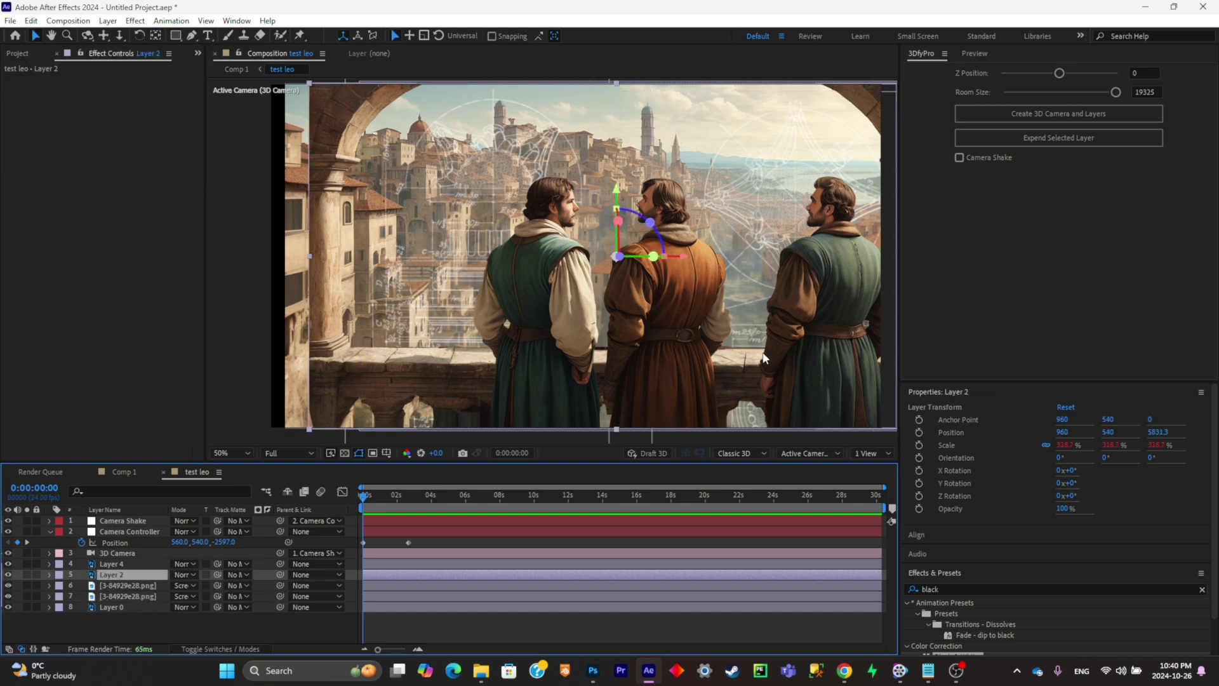
pyautogui.click(1084, 135)
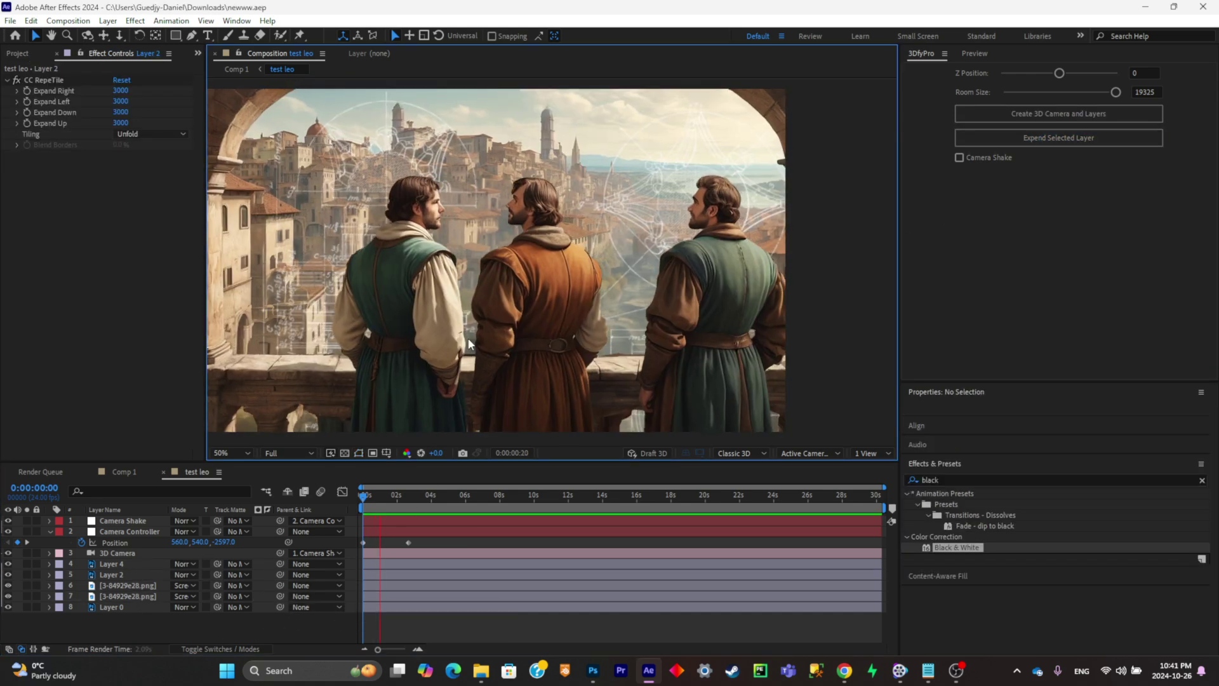
# Step: Keyframe the column blueprint layer's Opacity at 0% at 0:00:00:08 and 100% at 0:00:00:14
pyautogui.click(141, 589)
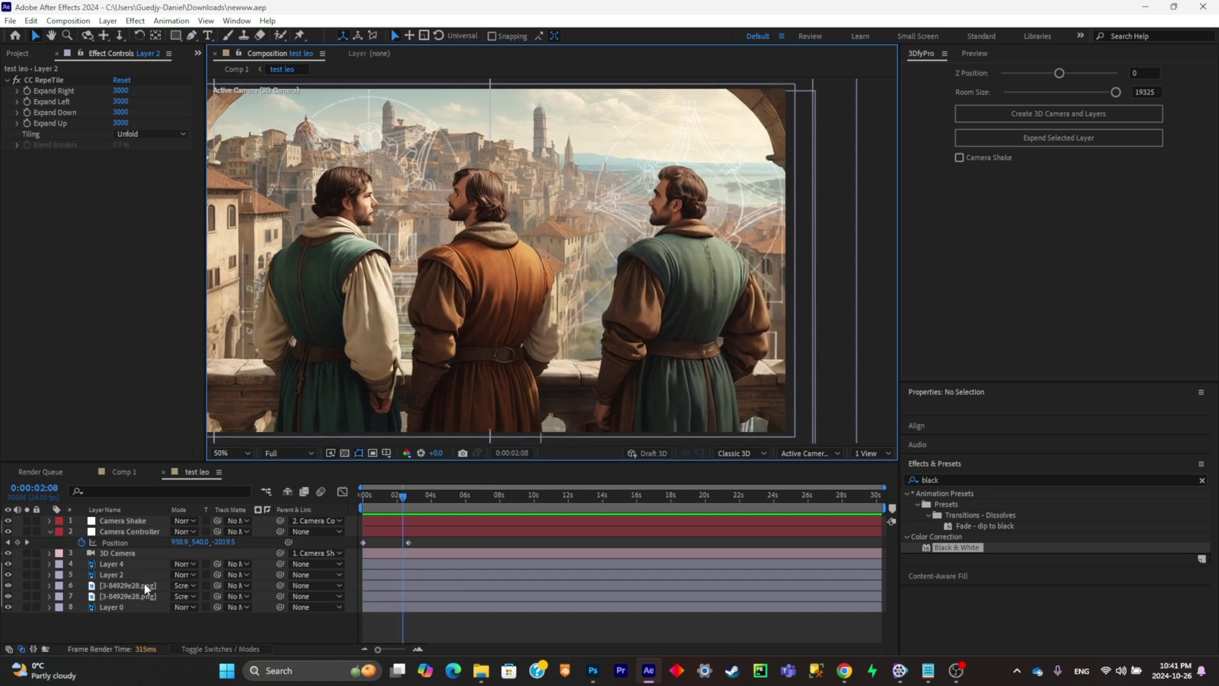
pyautogui.press('t')
pyautogui.moveTo(402, 503); pyautogui.dragTo(369, 502)
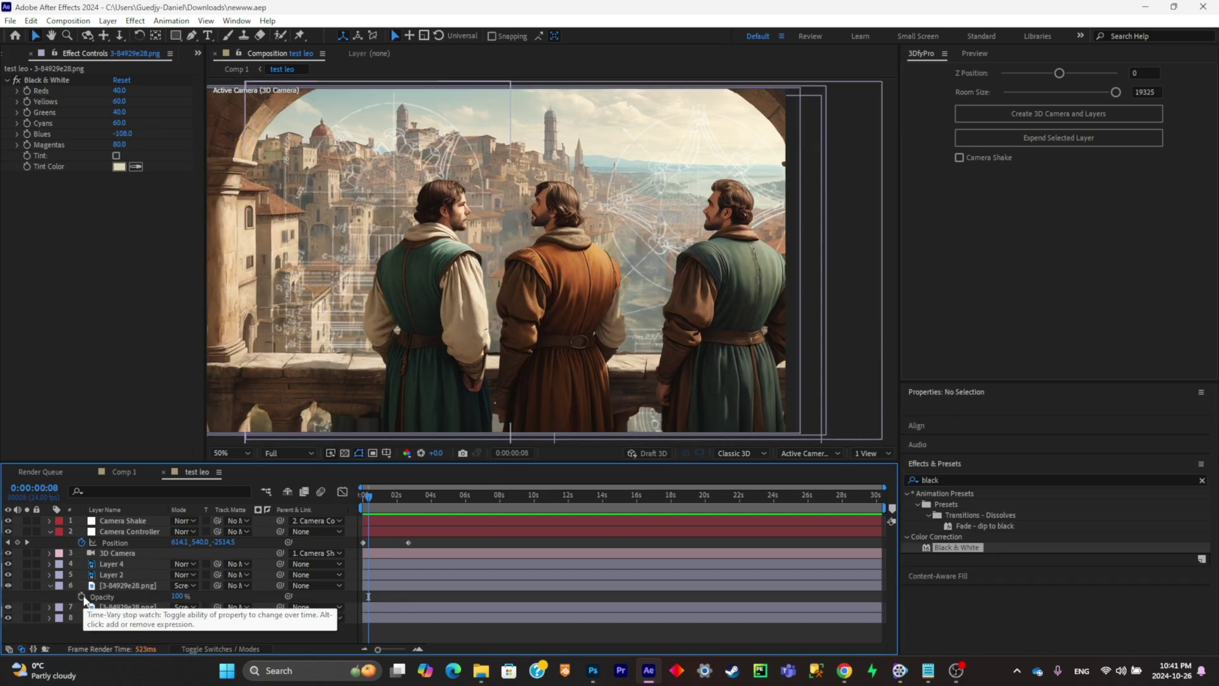
pyautogui.click(81, 596)
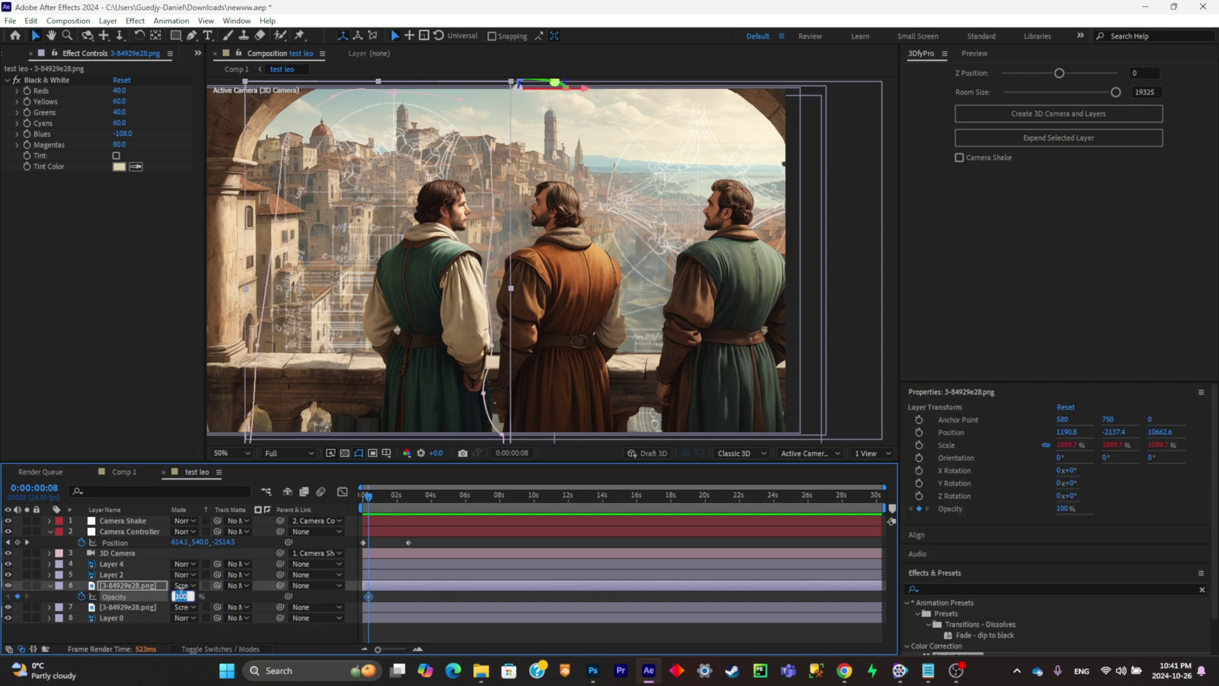
pyautogui.write('0')
pyautogui.press('Return')
pyautogui.moveTo(368, 502); pyautogui.dragTo(373, 501)
pyautogui.write('100')
pyautogui.press('Return')
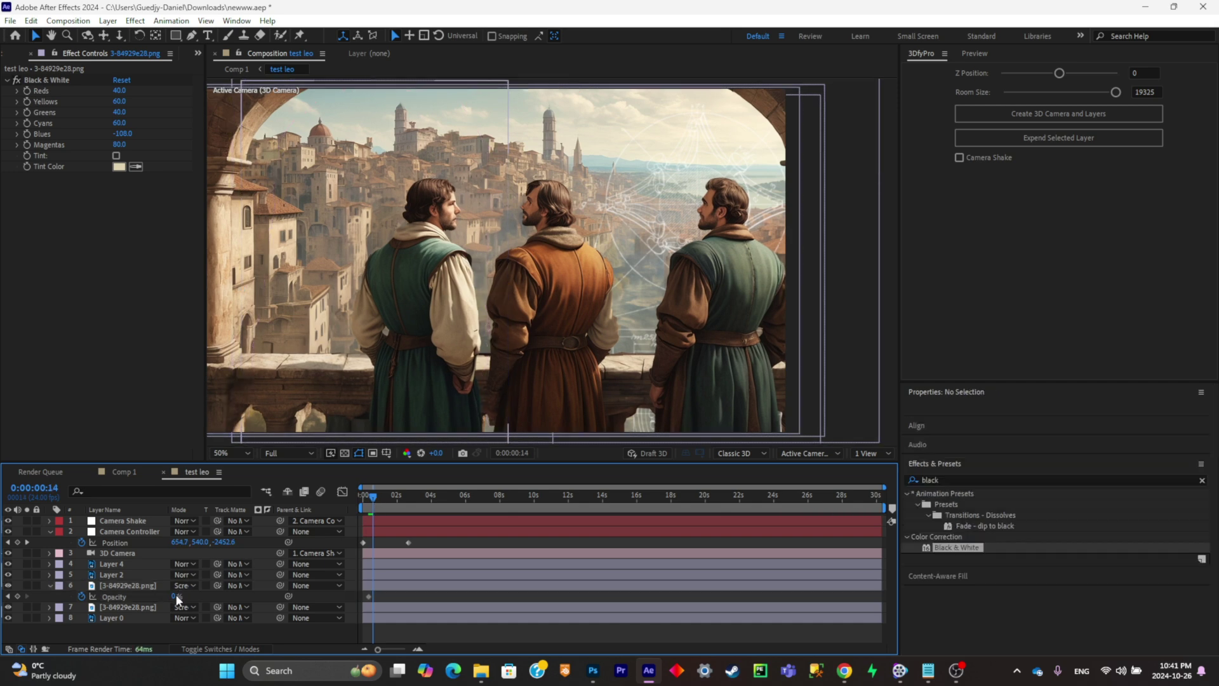
pyautogui.click(379, 498)
pyautogui.click(382, 606)
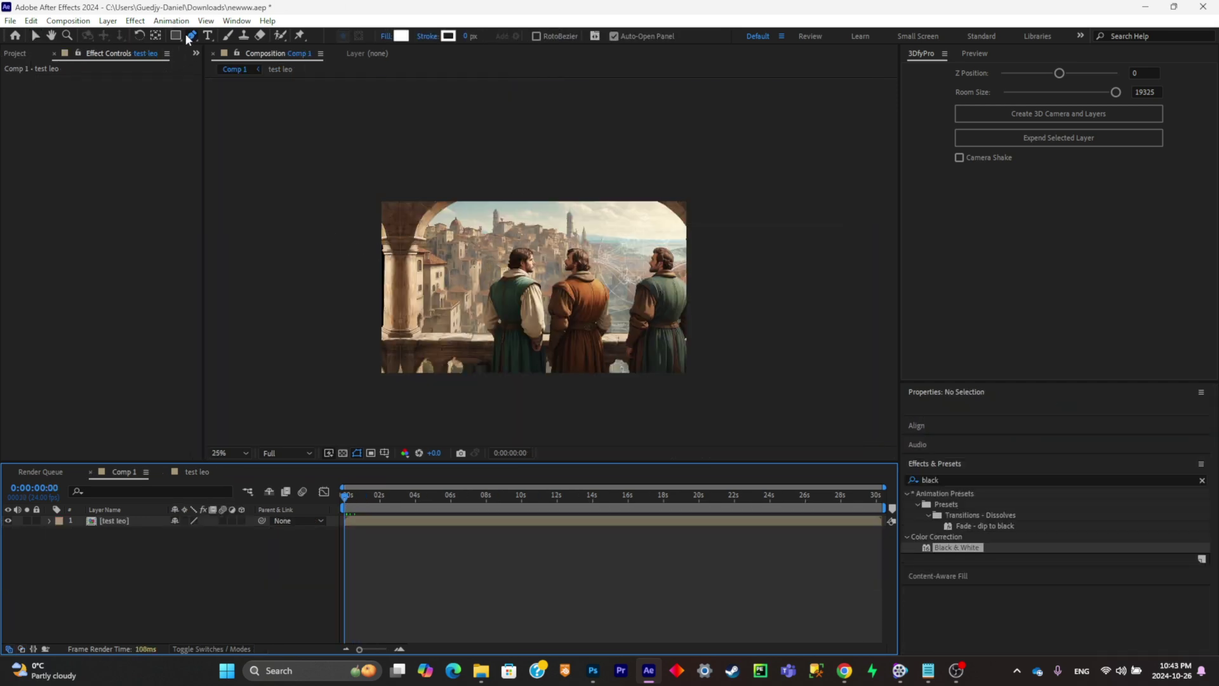
# Step: With the Pen tool, outline the upper edge of a white band across the skyline and around its end past the frame's right side
pyautogui.click(192, 37)
pyautogui.press('.')
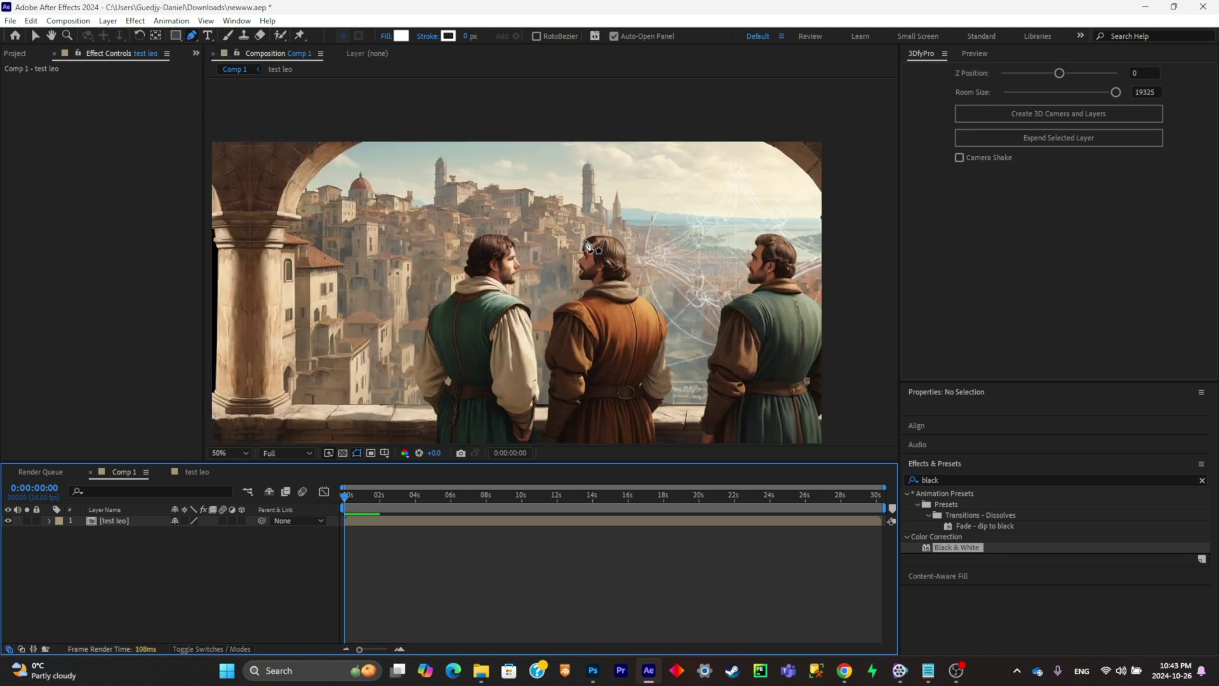
pyautogui.click(219, 198)
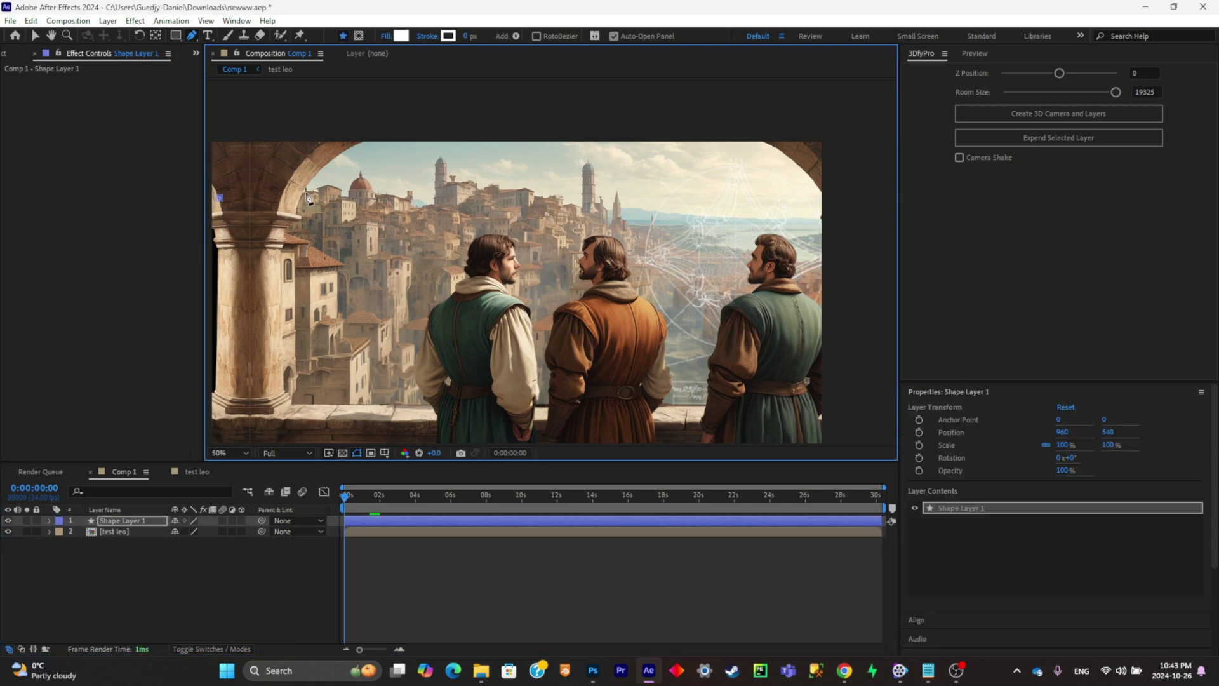
pyautogui.click(307, 191)
pyautogui.click(493, 198)
pyautogui.click(611, 200)
pyautogui.click(738, 207)
pyautogui.click(785, 206)
pyautogui.click(832, 198)
pyautogui.click(853, 231)
pyautogui.click(841, 275)
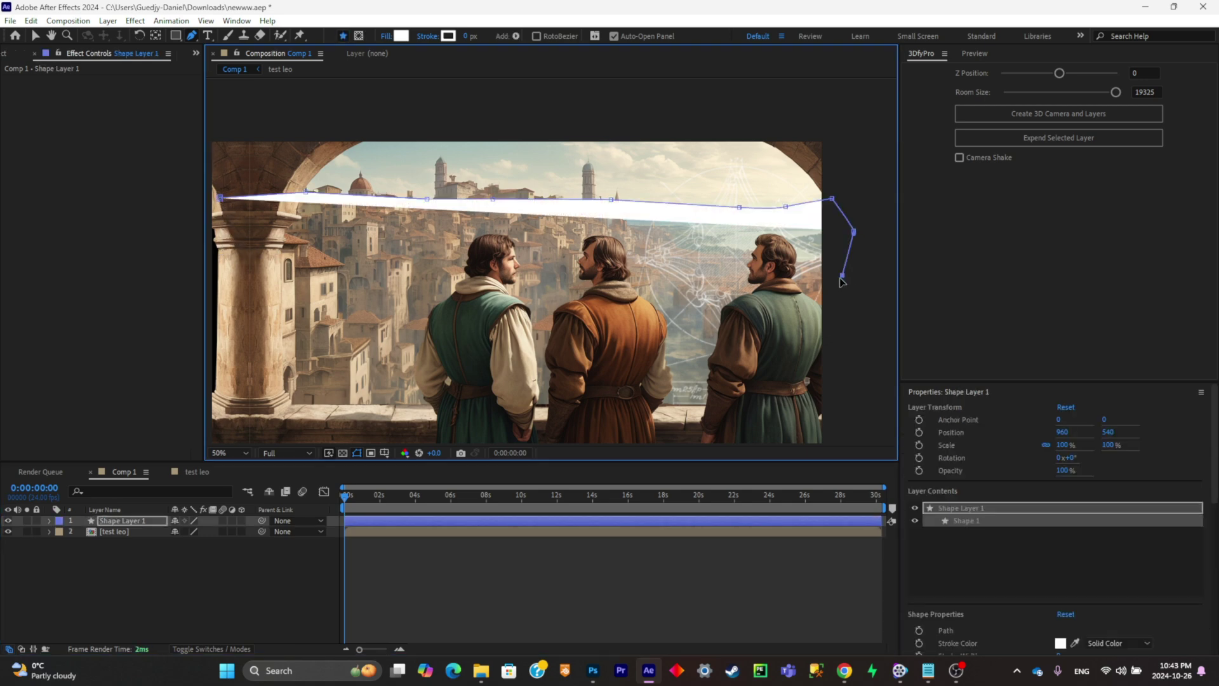
# Step: Continue the band's path with a wavy, torn-looking lower edge back across the three men's heads, redoing the misplaced point beside the first man
pyautogui.click(808, 277)
pyautogui.click(785, 269)
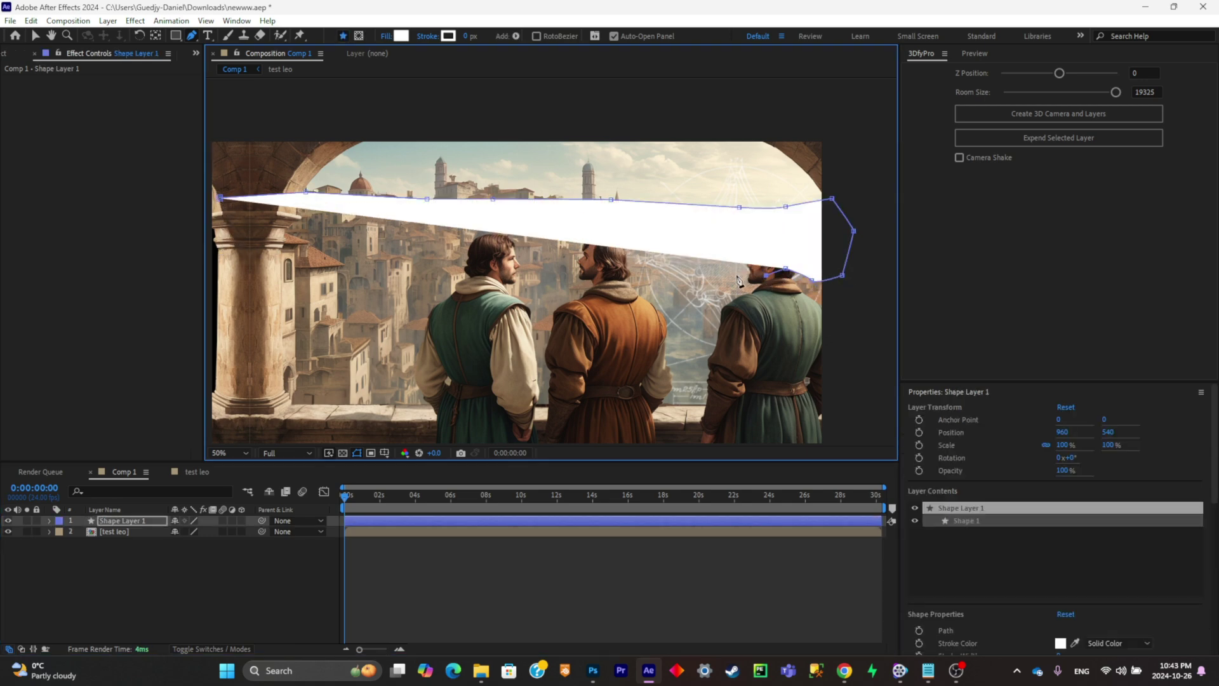
pyautogui.click(693, 274)
pyautogui.click(677, 275)
pyautogui.click(666, 265)
pyautogui.click(634, 268)
pyautogui.click(608, 275)
pyautogui.click(579, 265)
pyautogui.click(557, 269)
pyautogui.click(547, 271)
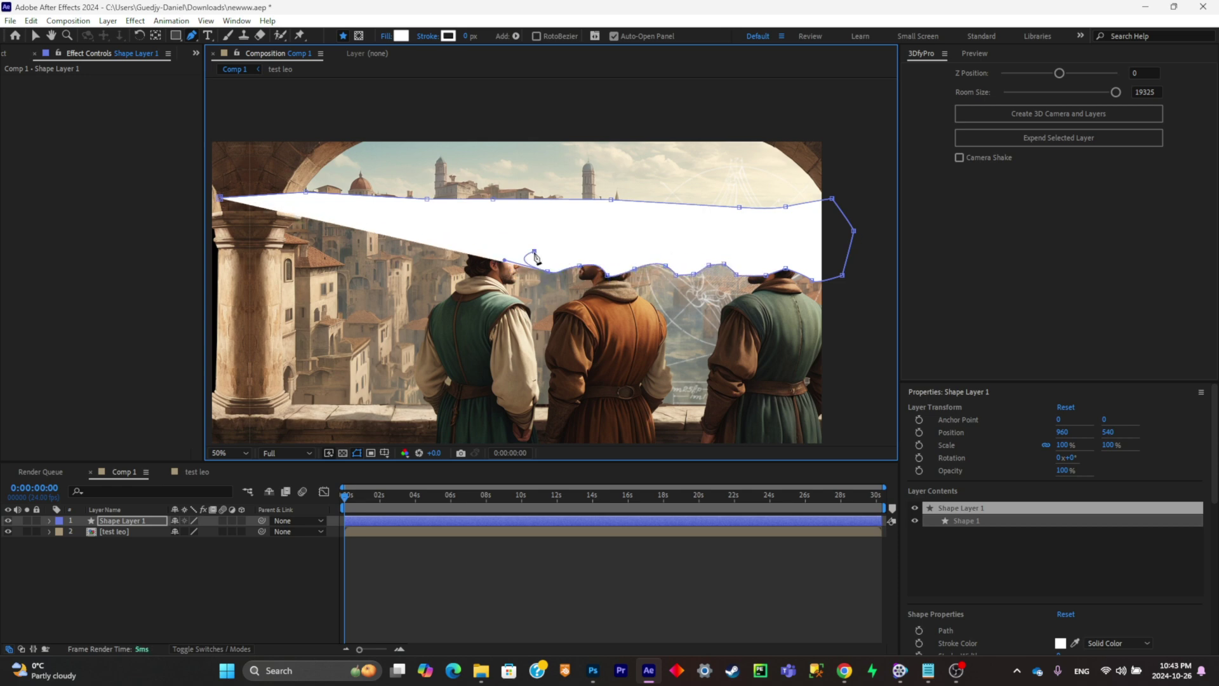
pyautogui.hotkey('ctrl', 'z')
pyautogui.click(529, 269)
pyautogui.click(538, 265)
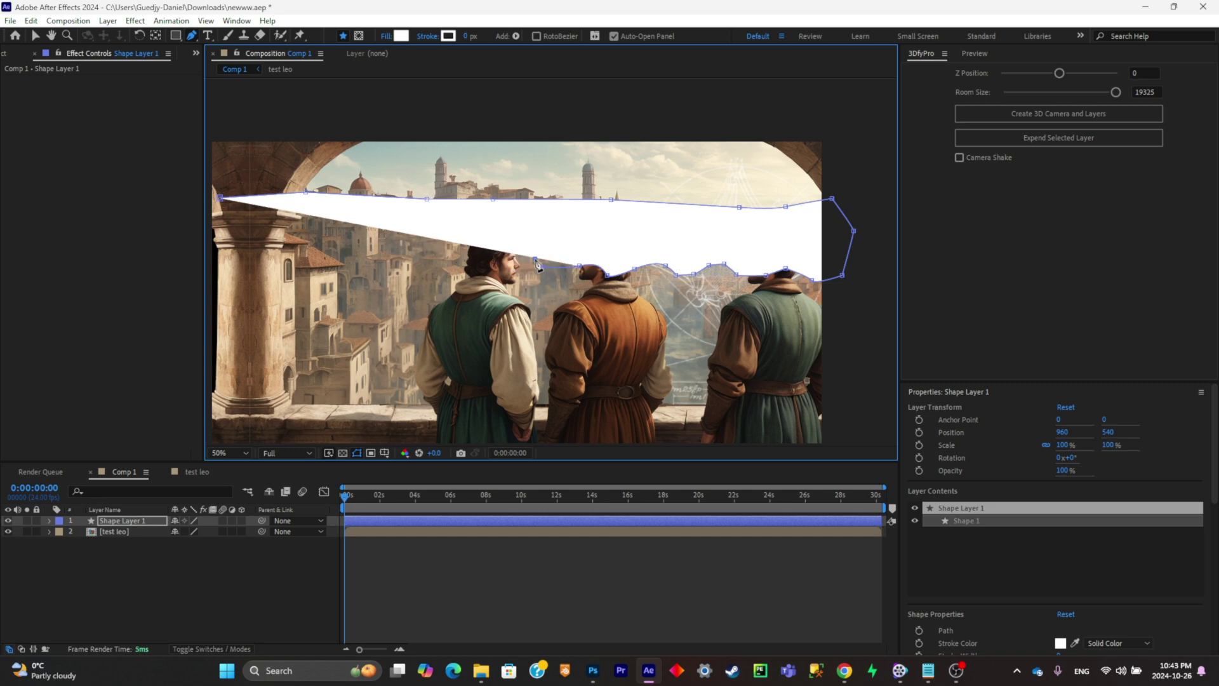
pyautogui.moveTo(484, 259); pyautogui.dragTo(452, 271)
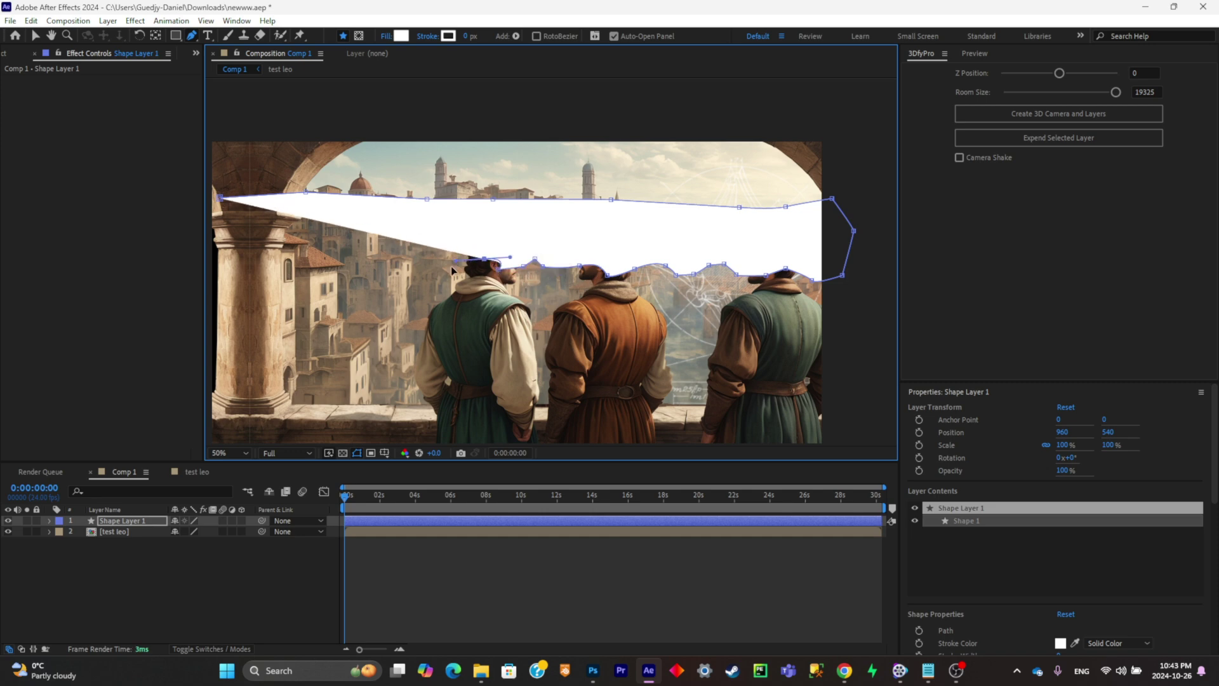
# Step: Extend the wavy lower edge over the buildings and column to the frame's left side and close the band shape
pyautogui.click(365, 258)
pyautogui.click(339, 250)
pyautogui.click(309, 257)
pyautogui.click(283, 246)
pyautogui.click(249, 260)
pyautogui.click(222, 265)
pyautogui.click(211, 269)
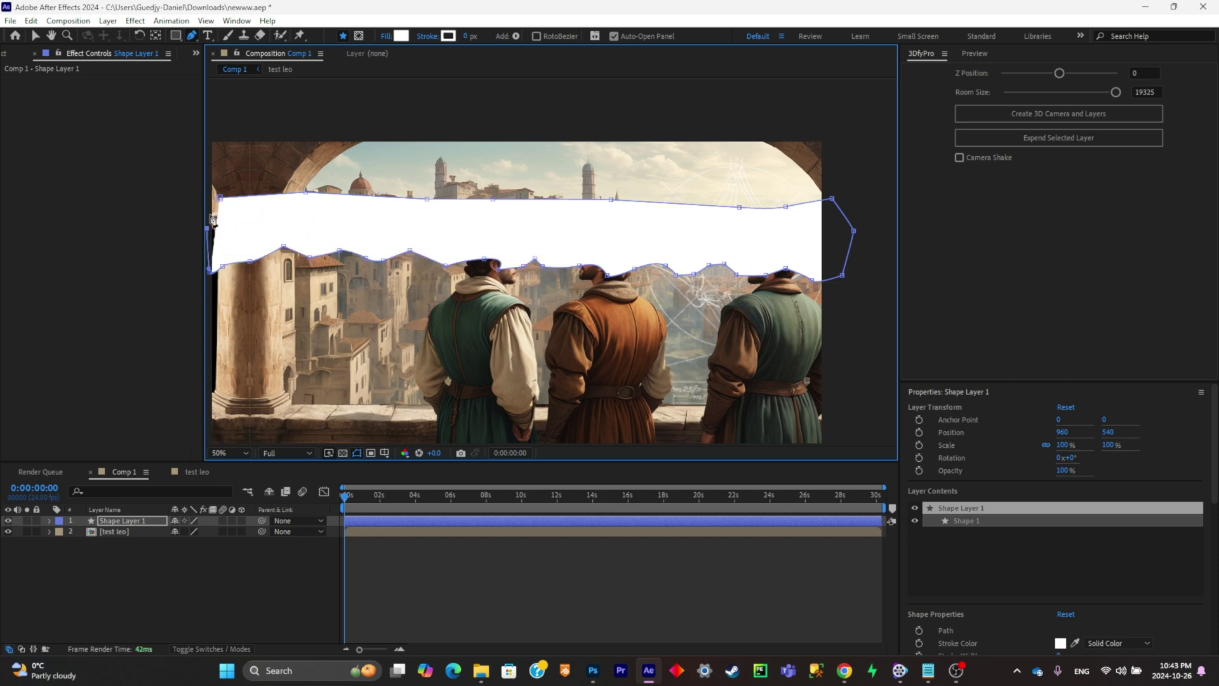
pyautogui.click(221, 201)
# Step: Reshape the band by pulling its lower-left corner outside the frame and adjusting points along its lower edge
pyautogui.hscroll(-2, 216, 203)
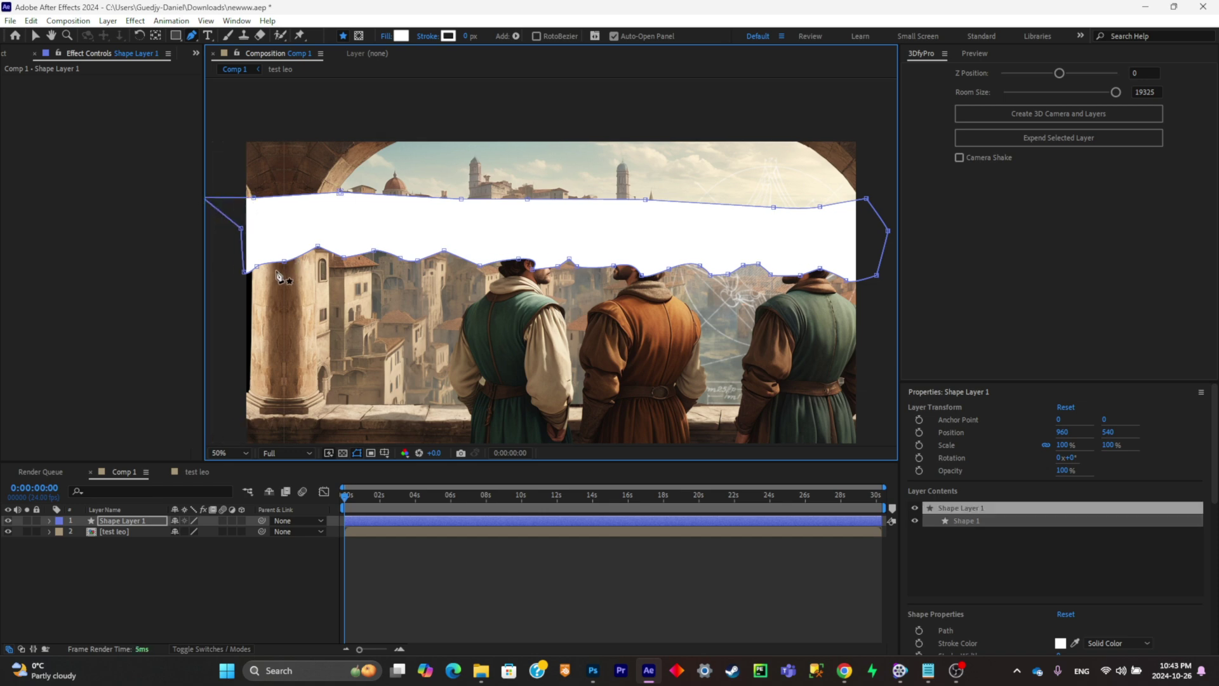
pyautogui.moveTo(246, 273); pyautogui.dragTo(229, 291)
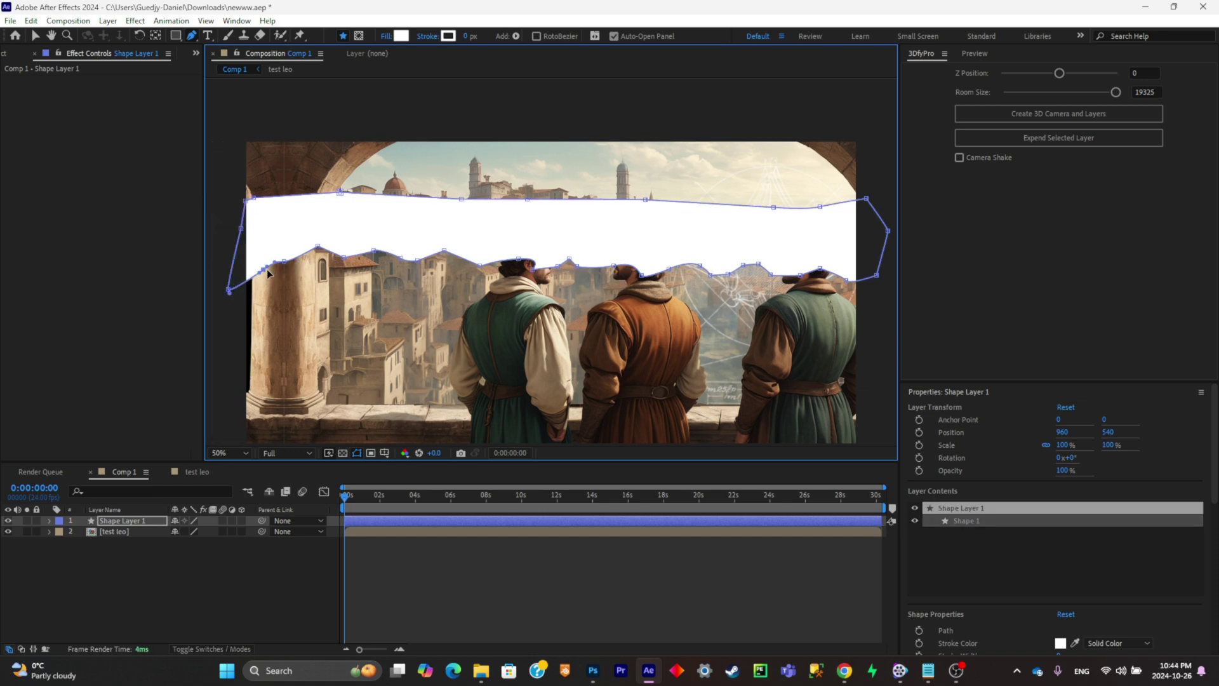
pyautogui.hscroll(3, 617, 282)
pyautogui.click(634, 288)
pyautogui.click(768, 299)
pyautogui.moveTo(462, 275); pyautogui.dragTo(402, 291)
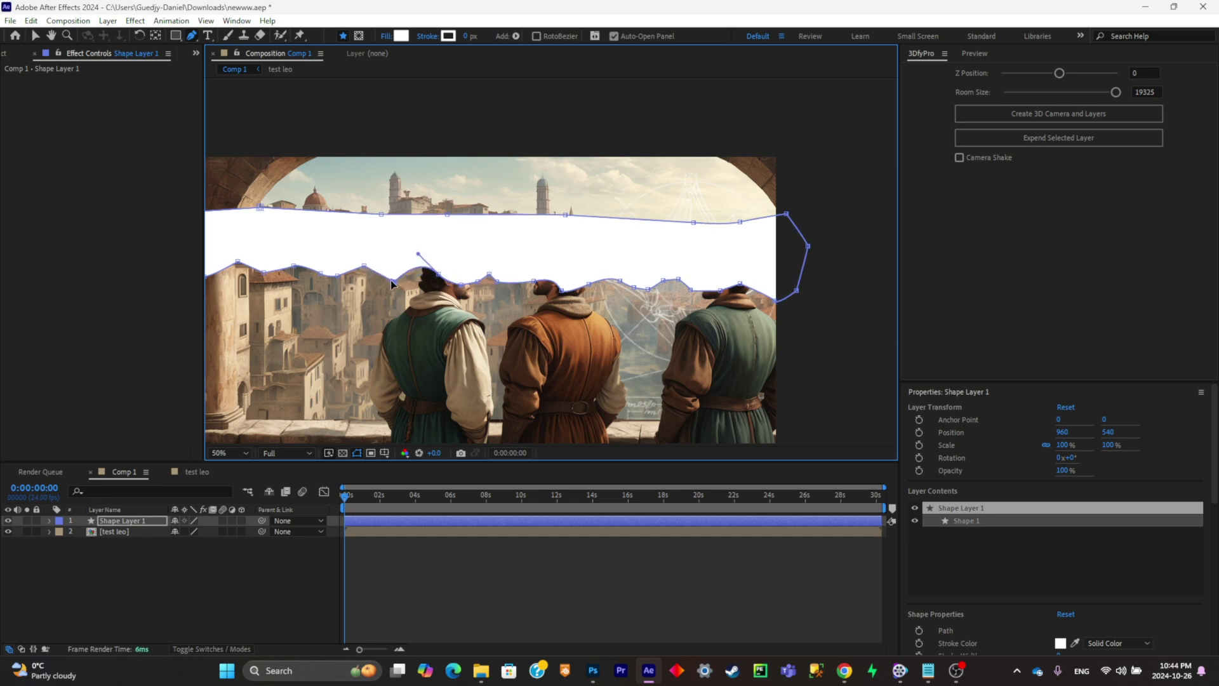
pyautogui.moveTo(433, 298); pyautogui.dragTo(513, 331)
pyautogui.moveTo(643, 327); pyautogui.dragTo(631, 322)
pyautogui.press(',')
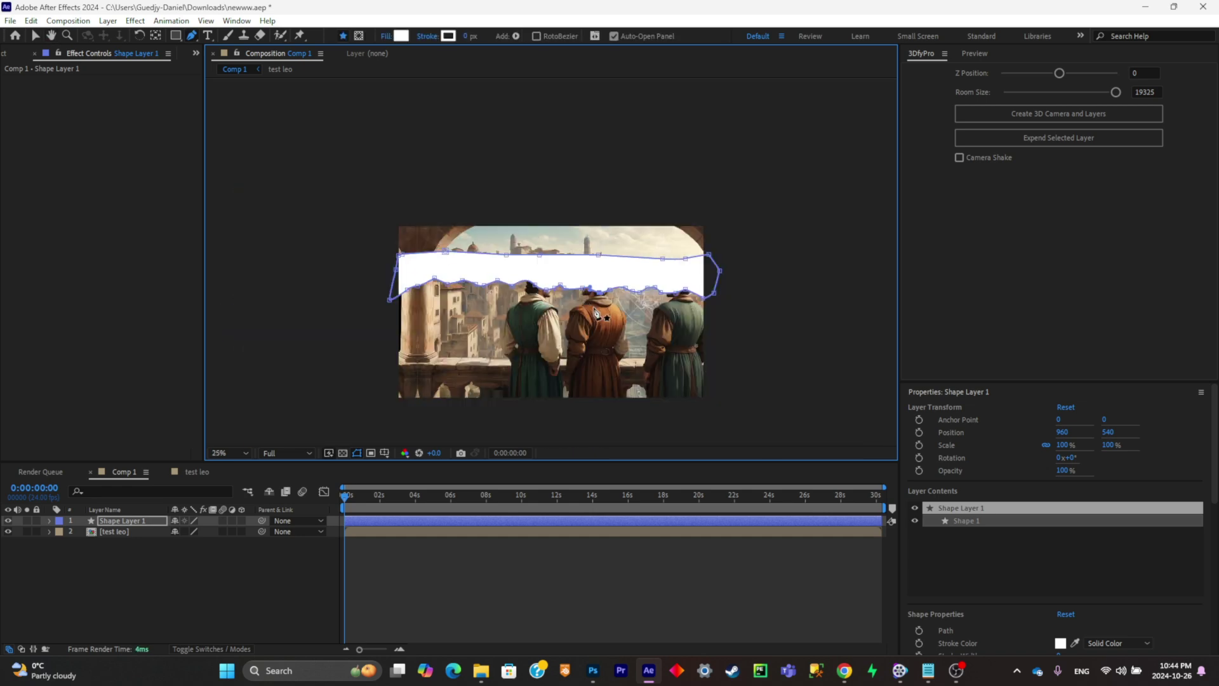
# Step: Pre-compose Shape Layer 1 into its own composition and open that composition
pyautogui.click(160, 519)
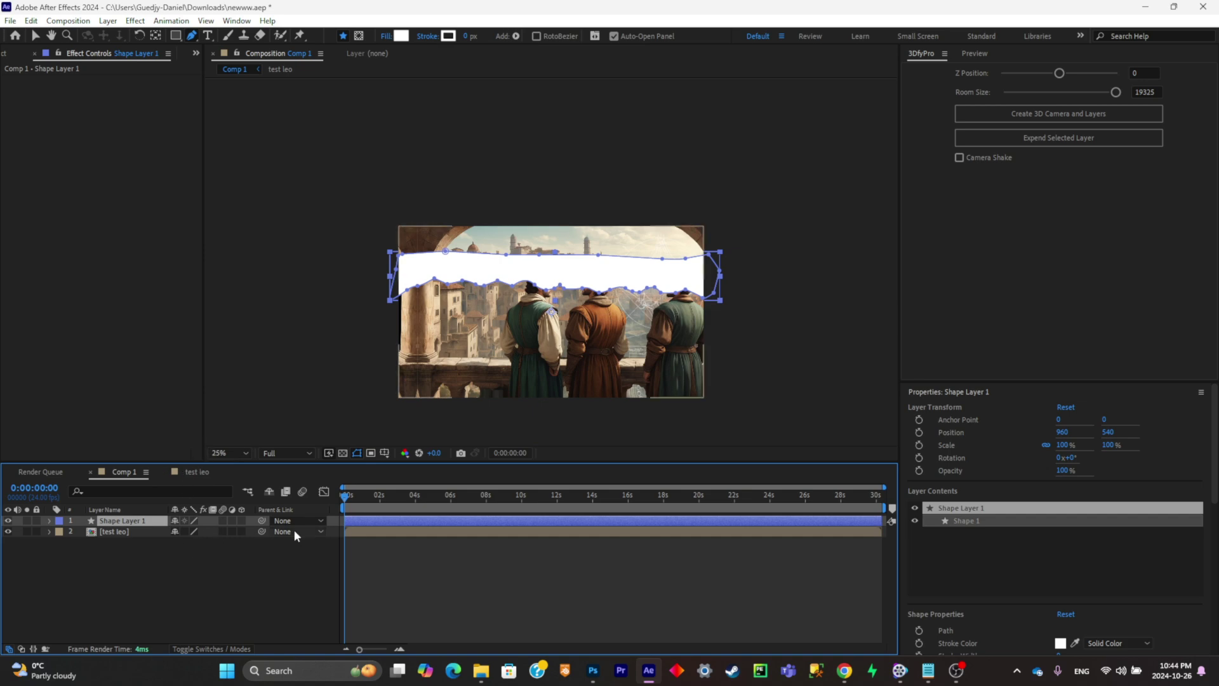
pyautogui.hotkey('ctrl', 'shift', 'c')
pyautogui.click(696, 496)
# Step: Import the parchment texture image from the new videee folder in File Explorer into the band's composition
pyautogui.hotkey('alt', 'Tab')
pyautogui.click(756, 416)
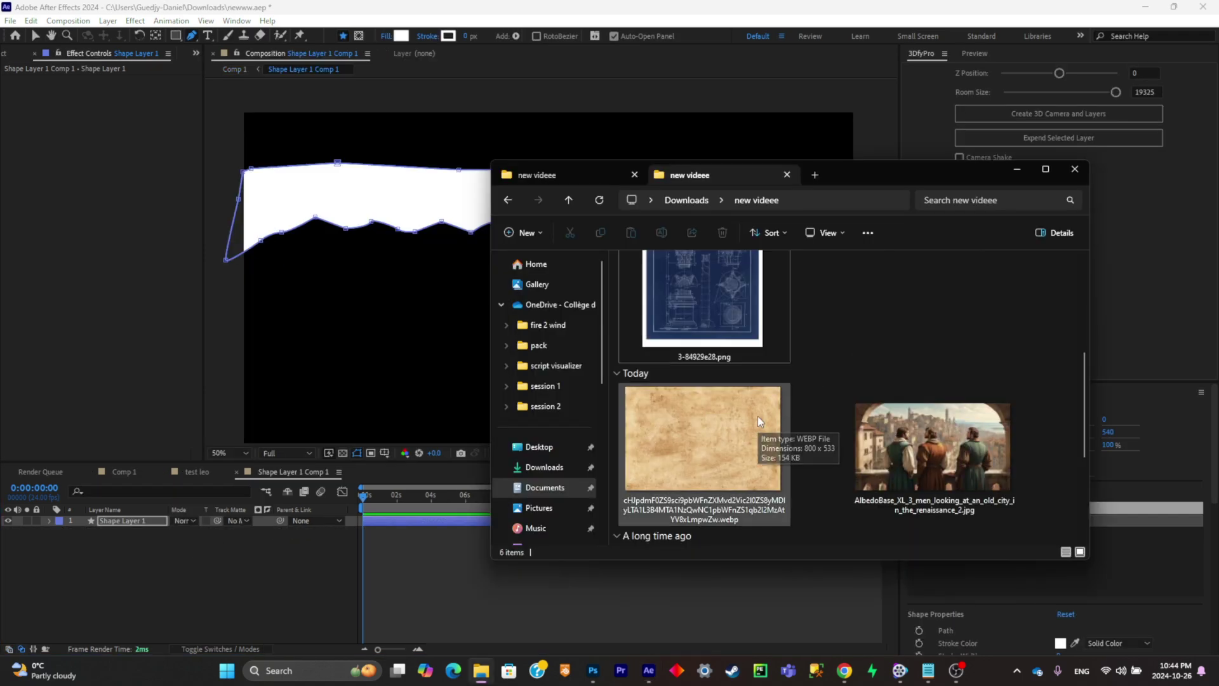
pyautogui.moveTo(749, 399); pyautogui.dragTo(170, 574)
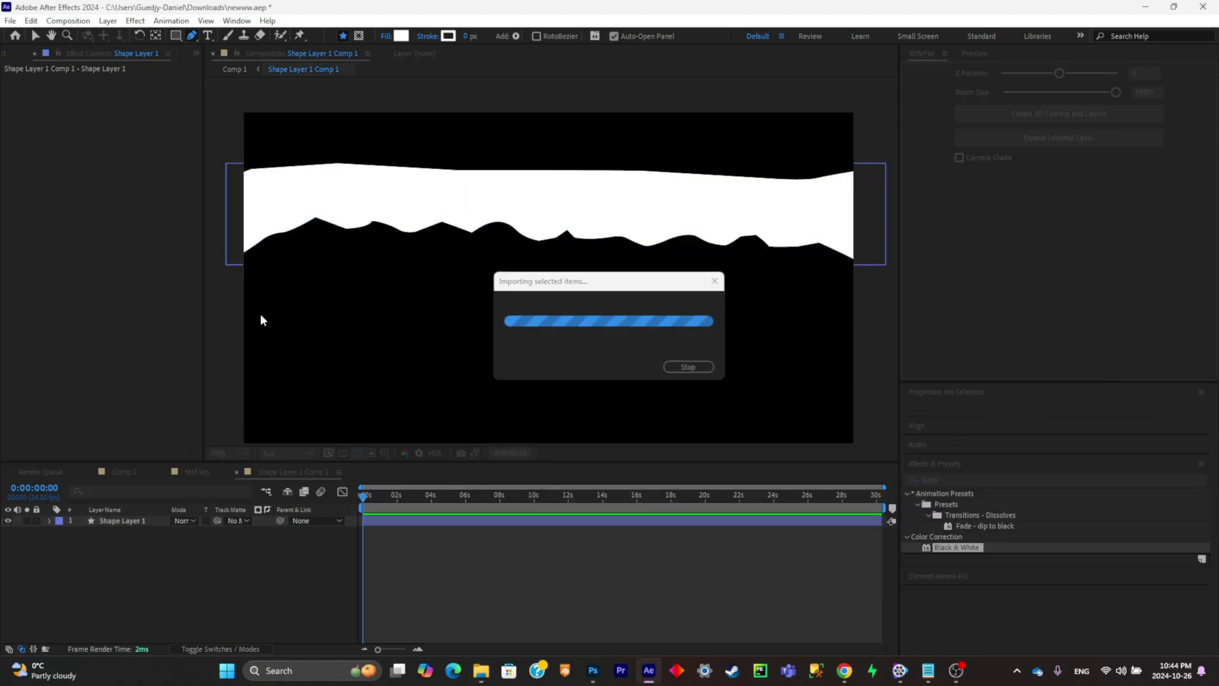
# Step: Scale the parchment layer to 271% to cover the frame and apply Black & White with Yellows set to 126
pyautogui.click(36, 35)
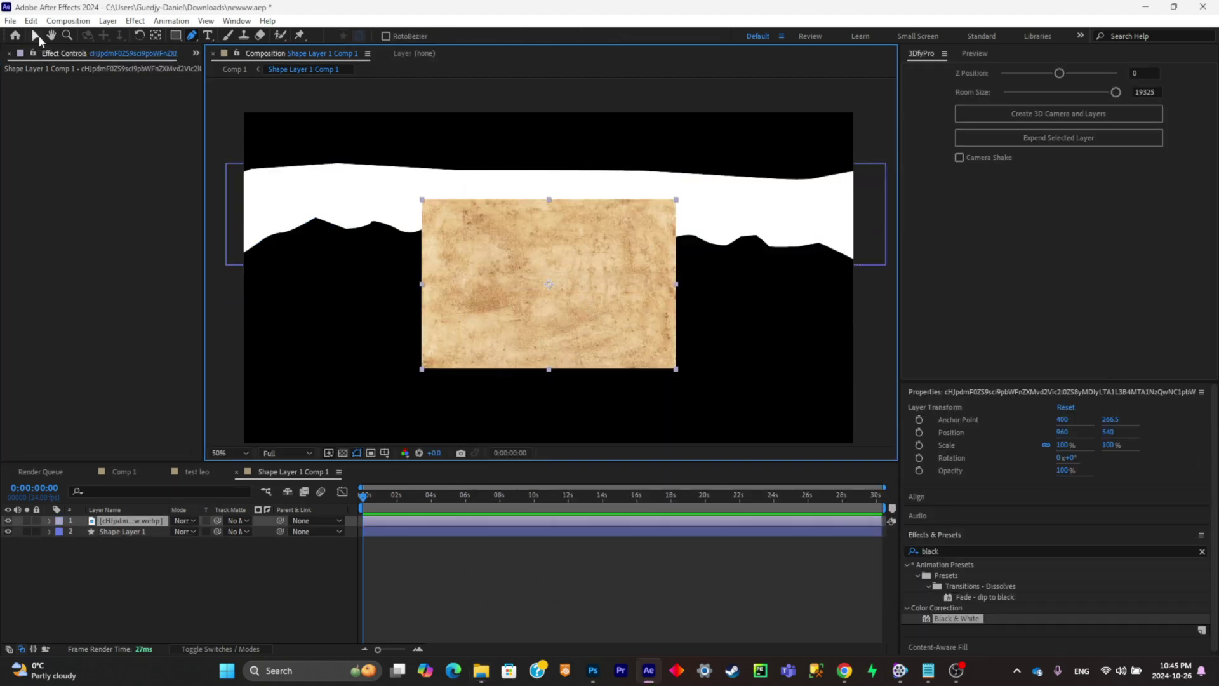
pyautogui.moveTo(574, 333); pyautogui.dragTo(557, 311)
pyautogui.press('s')
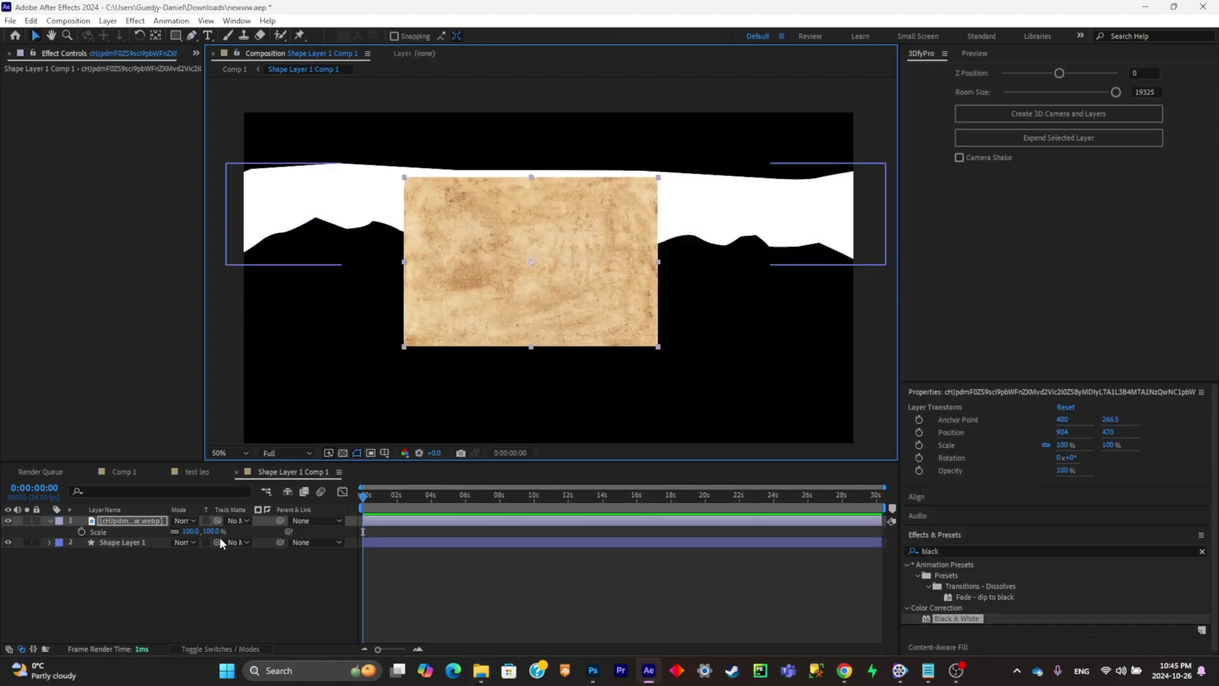
pyautogui.moveTo(190, 531); pyautogui.dragTo(332, 533)
pyautogui.moveTo(957, 618); pyautogui.dragTo(565, 340)
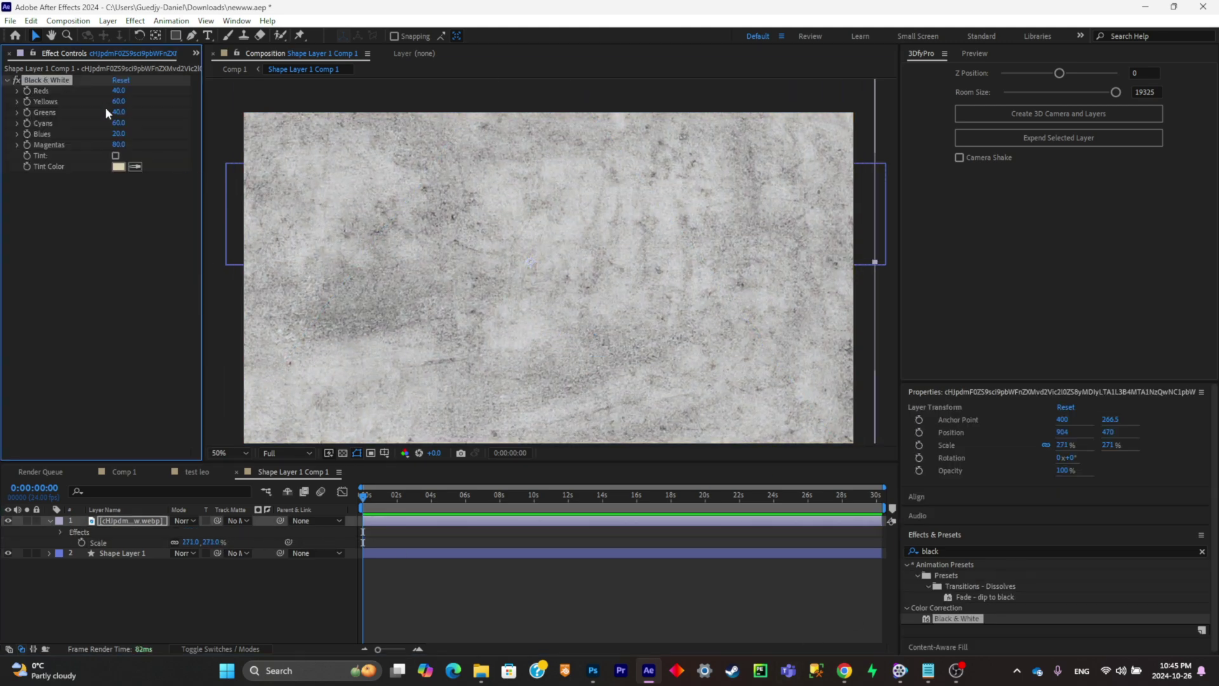
pyautogui.moveTo(118, 103); pyautogui.dragTo(169, 117)
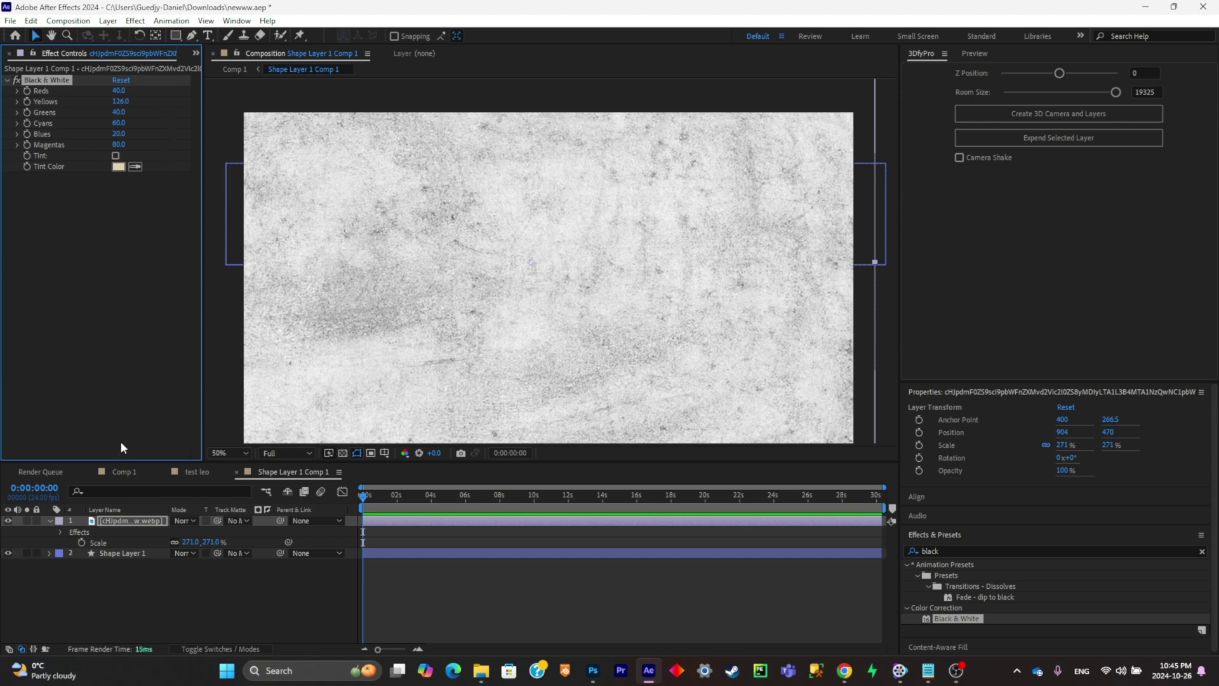
# Step: Place Shape Layer 1 above the parchment layer and use it as the parchment's track matte
pyautogui.moveTo(120, 553); pyautogui.dragTo(118, 516)
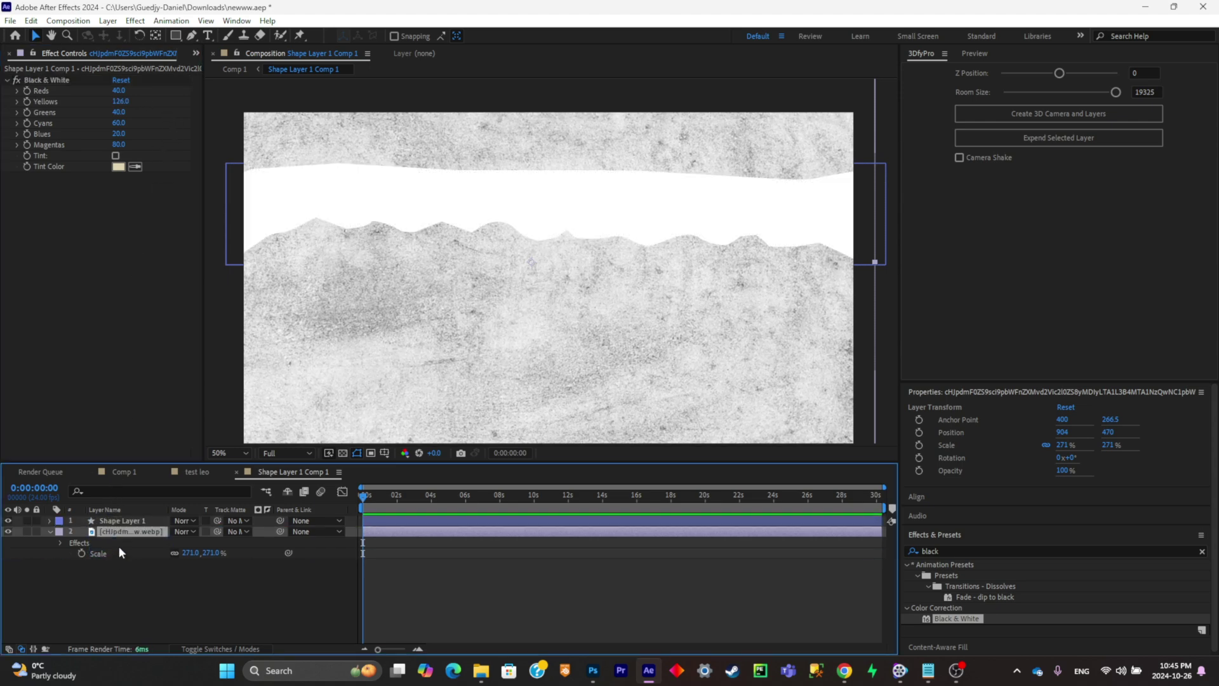
pyautogui.click(230, 531)
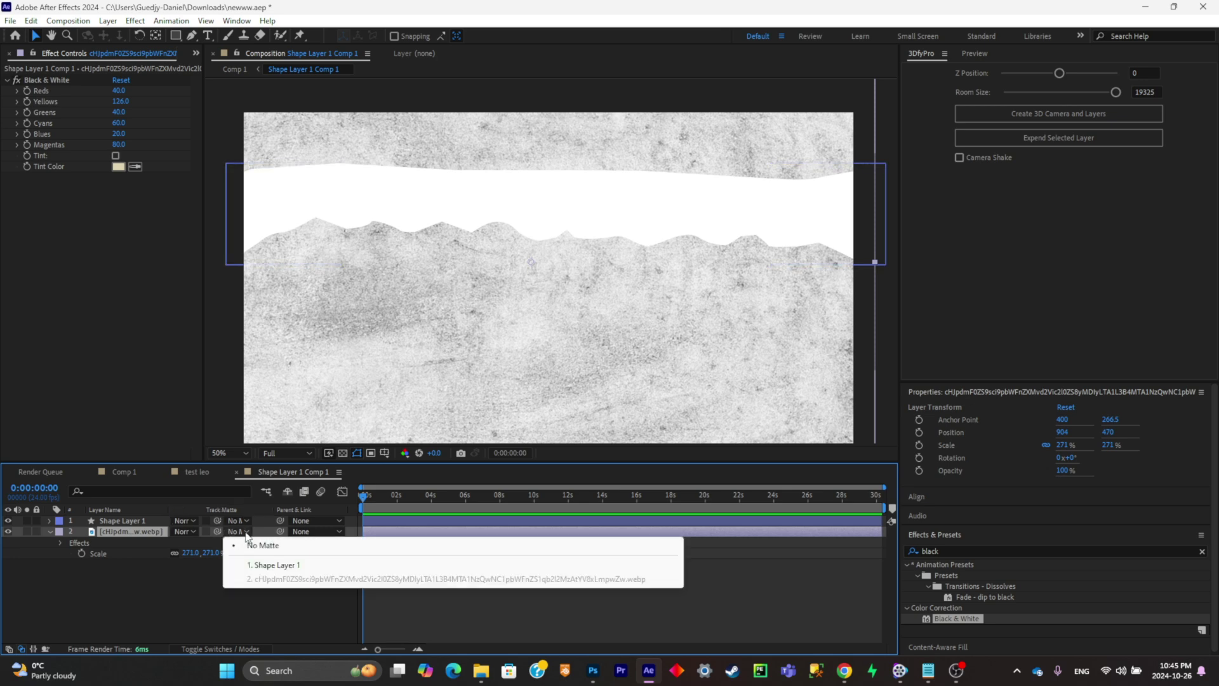
pyautogui.click(292, 566)
# Step: Keyframe the parchment layer's Scale at 271% at 0:00:00:00 and 325% at about two and a half seconds
pyautogui.press('s')
pyautogui.click(81, 542)
pyautogui.moveTo(399, 496); pyautogui.dragTo(406, 496)
pyautogui.moveTo(216, 544); pyautogui.dragTo(382, 506)
pyautogui.press('pageup')
pyautogui.press('Home')
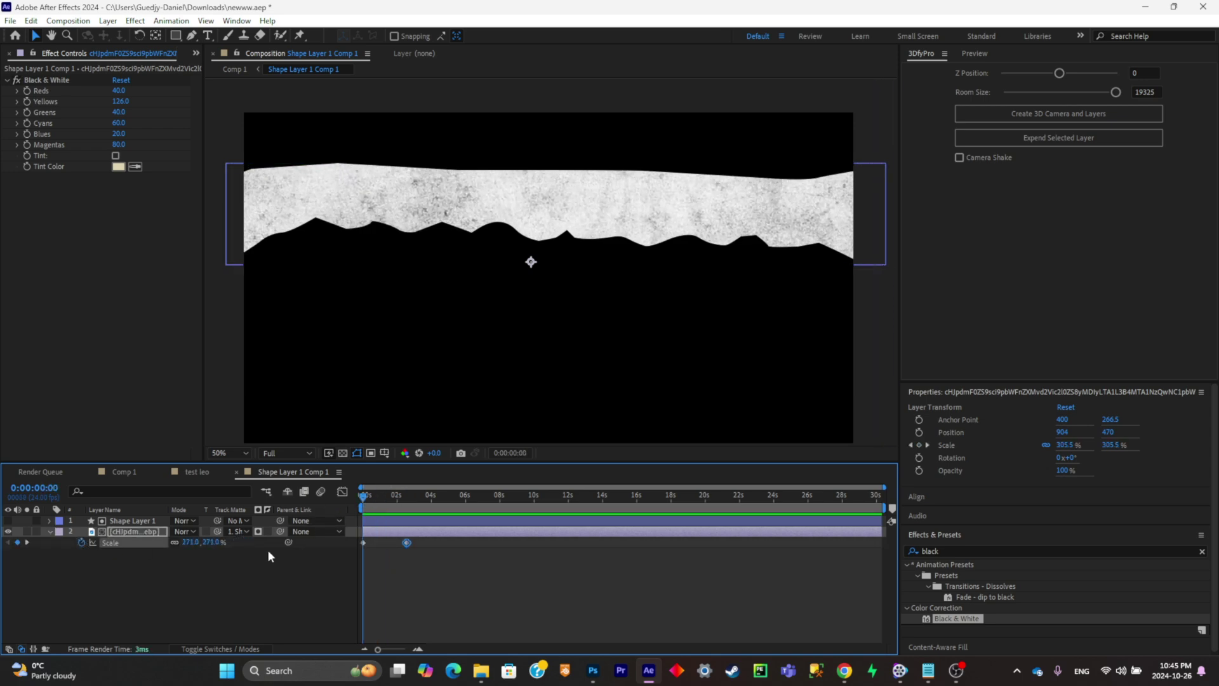
# Step: Add the portrait drawing 1-84929e28.png over the band's left part and apply Black & White with Yellows at 299
pyautogui.moveTo(480, 671)
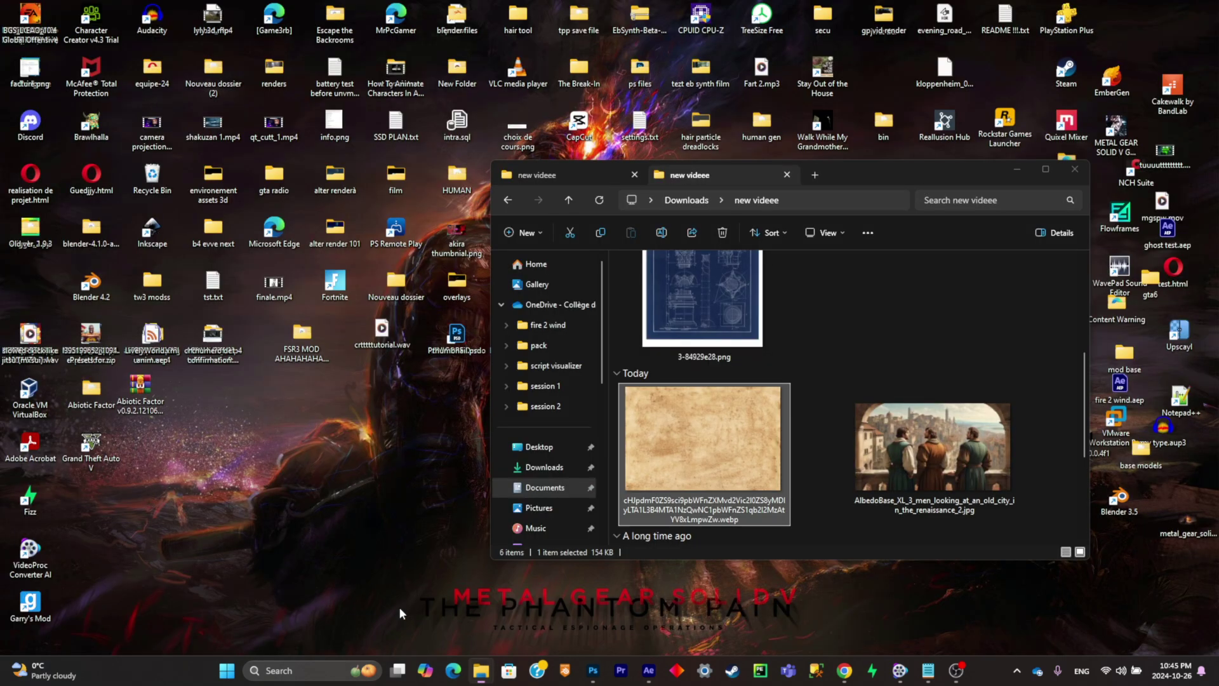
pyautogui.click(399, 607)
pyautogui.scroll(3, 915, 354)
pyautogui.moveTo(728, 359); pyautogui.dragTo(352, 346)
pyautogui.moveTo(485, 317); pyautogui.dragTo(252, 252)
pyautogui.moveTo(958, 619); pyautogui.dragTo(248, 267)
pyautogui.moveTo(349, 162); pyautogui.dragTo(412, 207)
# Step: Draw a closed Pen mask around the head and neck in the portrait drawing
pyautogui.click(191, 37)
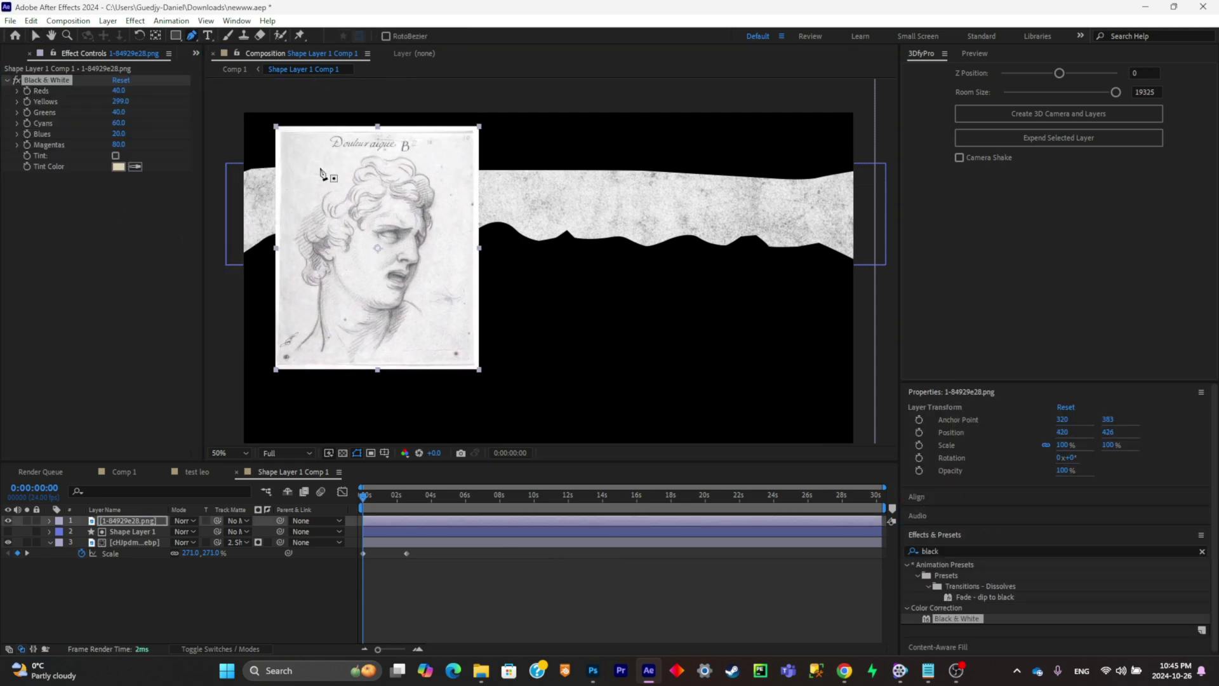
pyautogui.click(294, 266)
pyautogui.click(305, 305)
pyautogui.click(297, 357)
pyautogui.click(334, 361)
pyautogui.click(409, 362)
pyautogui.click(421, 333)
pyautogui.click(439, 310)
pyautogui.click(428, 290)
pyautogui.click(439, 237)
pyautogui.click(443, 196)
pyautogui.click(376, 147)
pyautogui.click(337, 160)
pyautogui.click(322, 177)
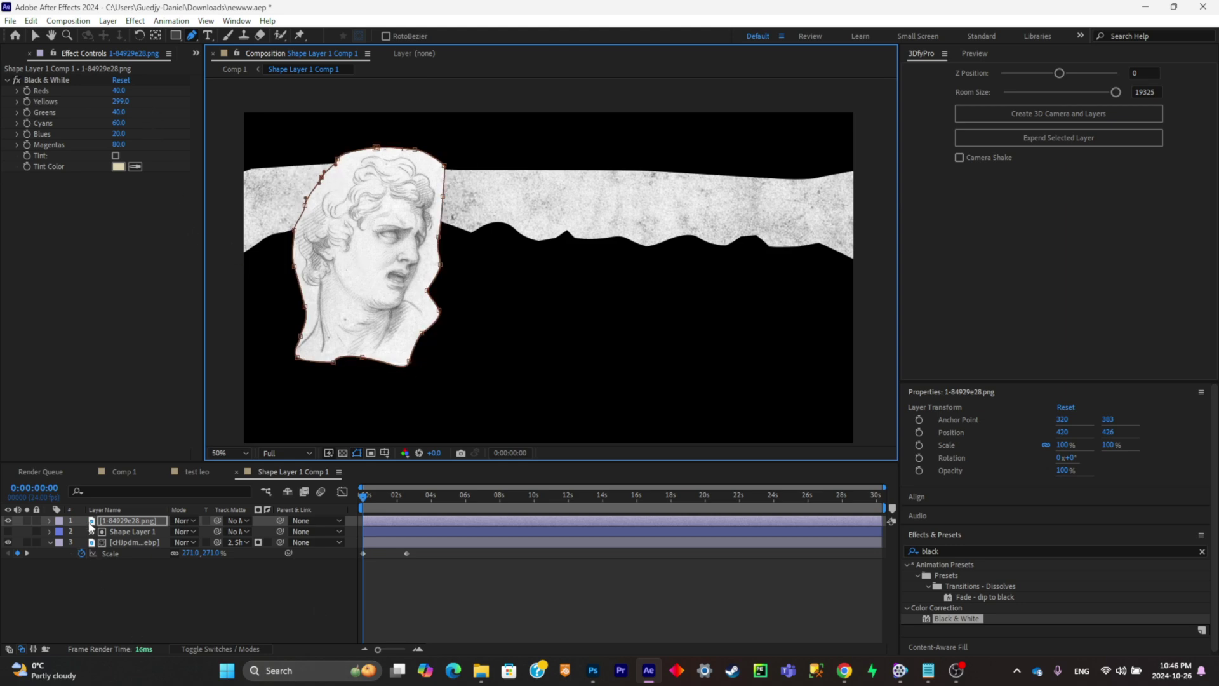
# Step: Feather the portrait's Mask 1 softly and use Shape Layer 1 as the portrait layer's track matte
pyautogui.click(49, 521)
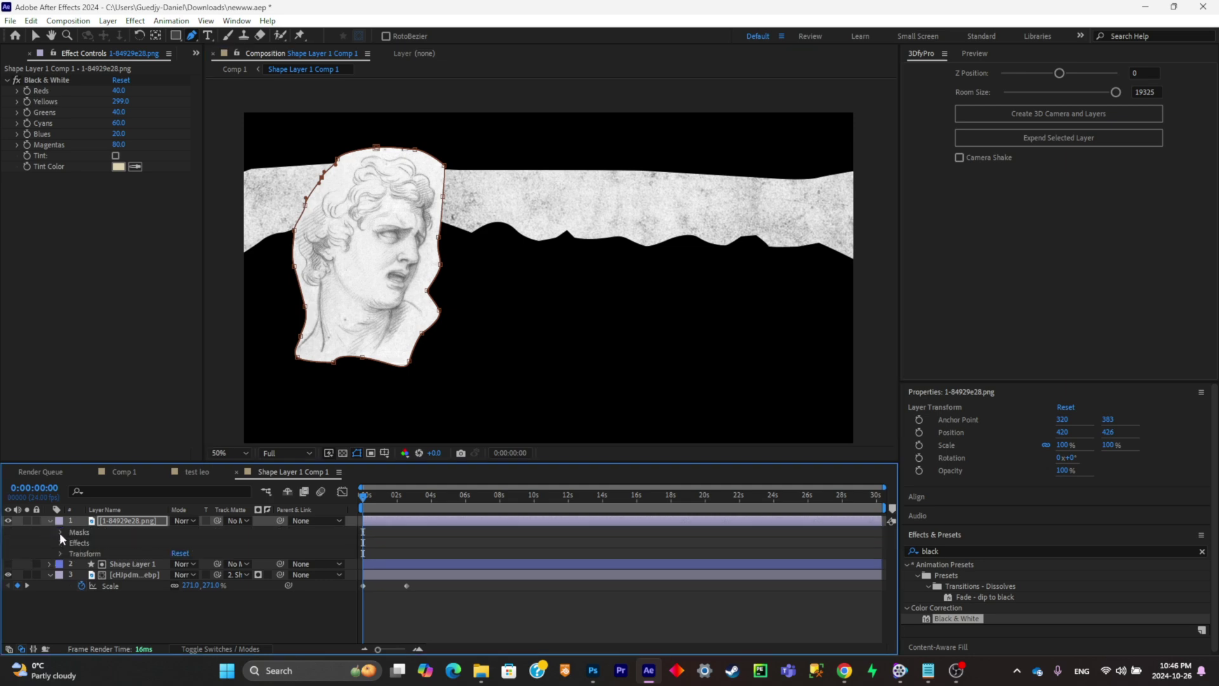
pyautogui.click(60, 532)
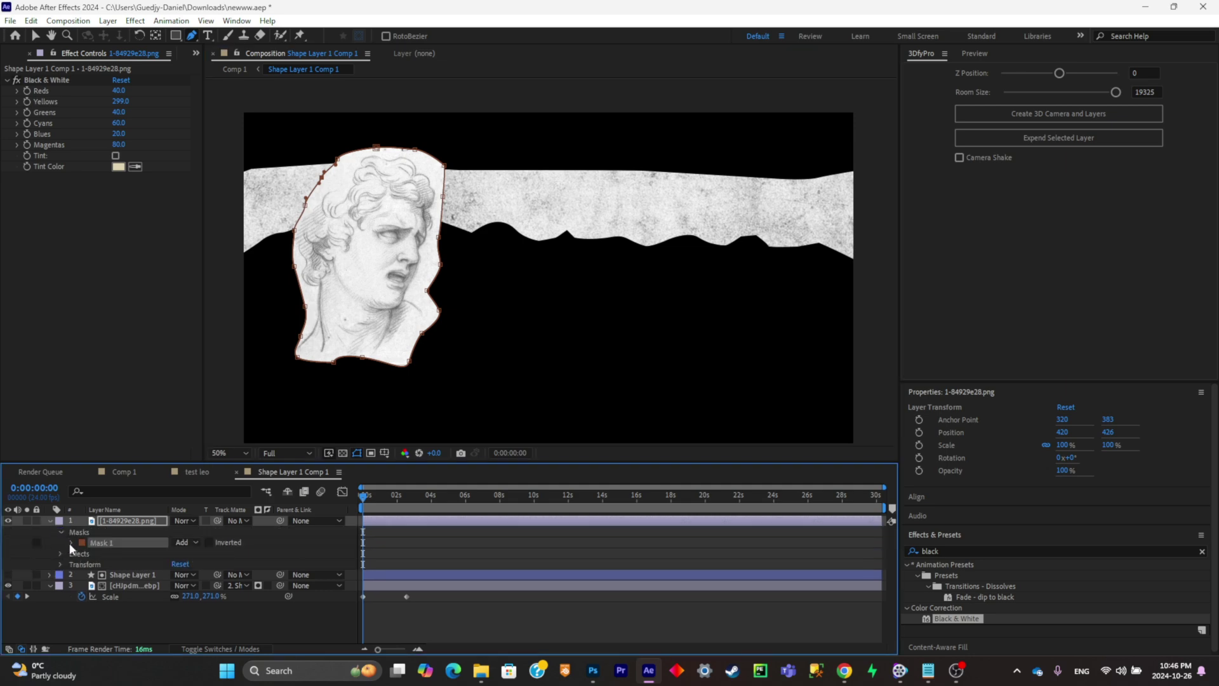
pyautogui.click(72, 542)
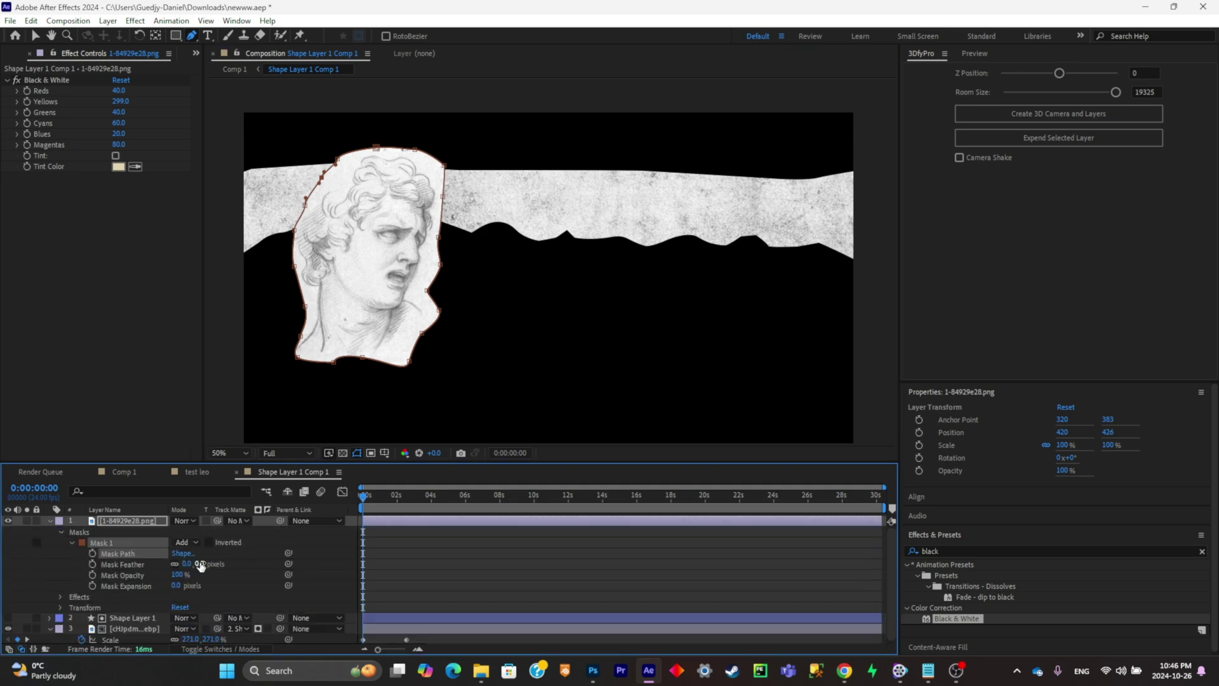
pyautogui.moveTo(201, 565); pyautogui.dragTo(219, 565)
pyautogui.click(242, 532)
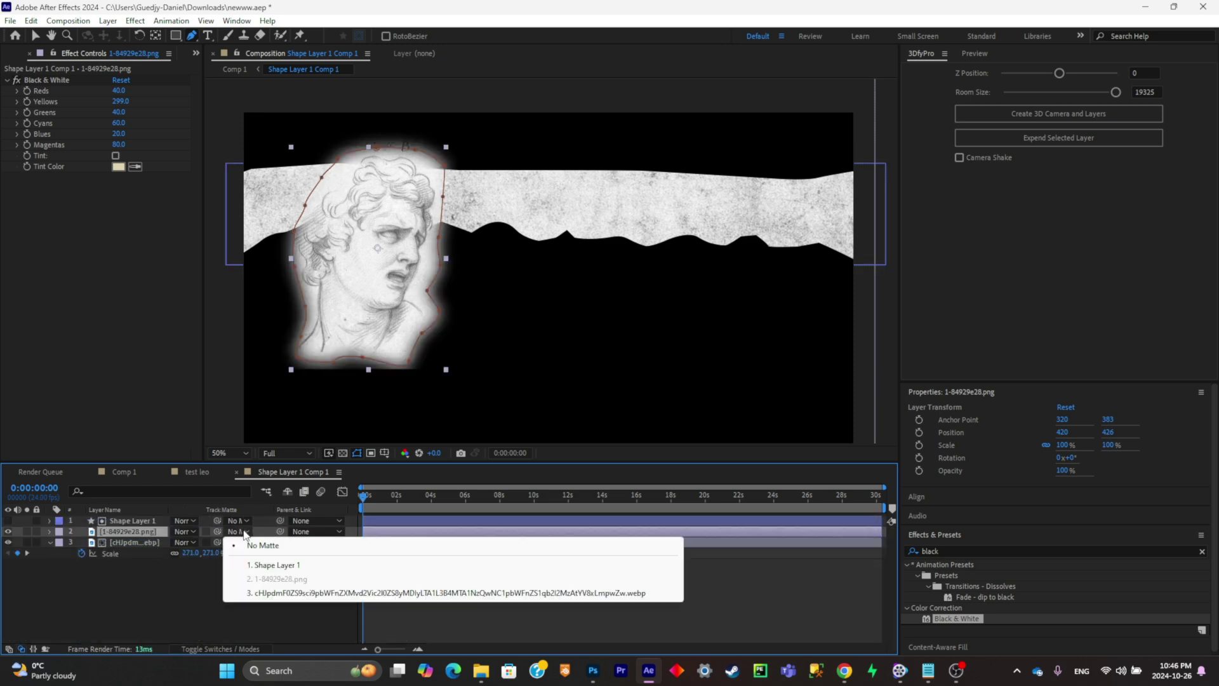
pyautogui.click(287, 565)
# Step: Scale the portrait to 91% and move it to 182, 274 at the band's left end
pyautogui.press('s')
pyautogui.moveTo(195, 544); pyautogui.dragTo(188, 448)
pyautogui.moveTo(377, 248); pyautogui.dragTo(302, 200)
# Step: Keyframe the portrait's Position at 182, 274 at 0:00:00:00 and 328, 274 at 0:00:04:23
pyautogui.hotkey('alt', 'shift', 'p')
pyautogui.moveTo(380, 497); pyautogui.dragTo(408, 497)
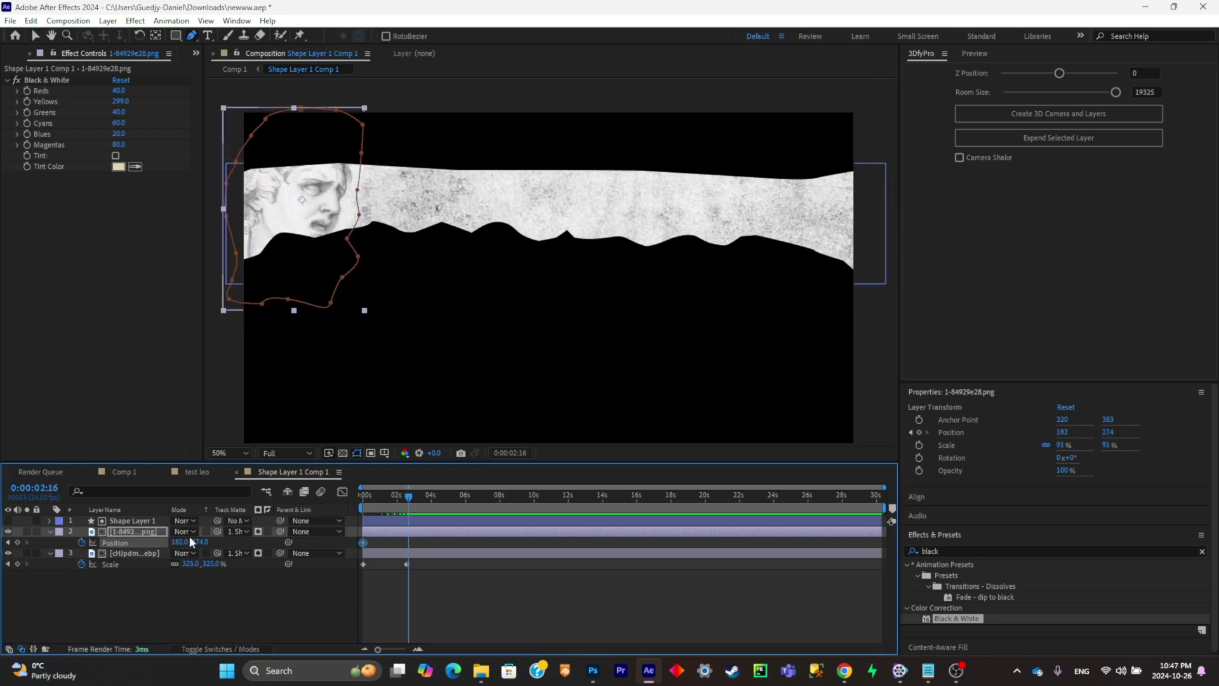
pyautogui.press('Home')
# Step: Add the second drawing, 2-84929e28.png, masked and in black and white at 73% scale, matted by Shape Layer 1 at the band's right end
pyautogui.moveTo(481, 670)
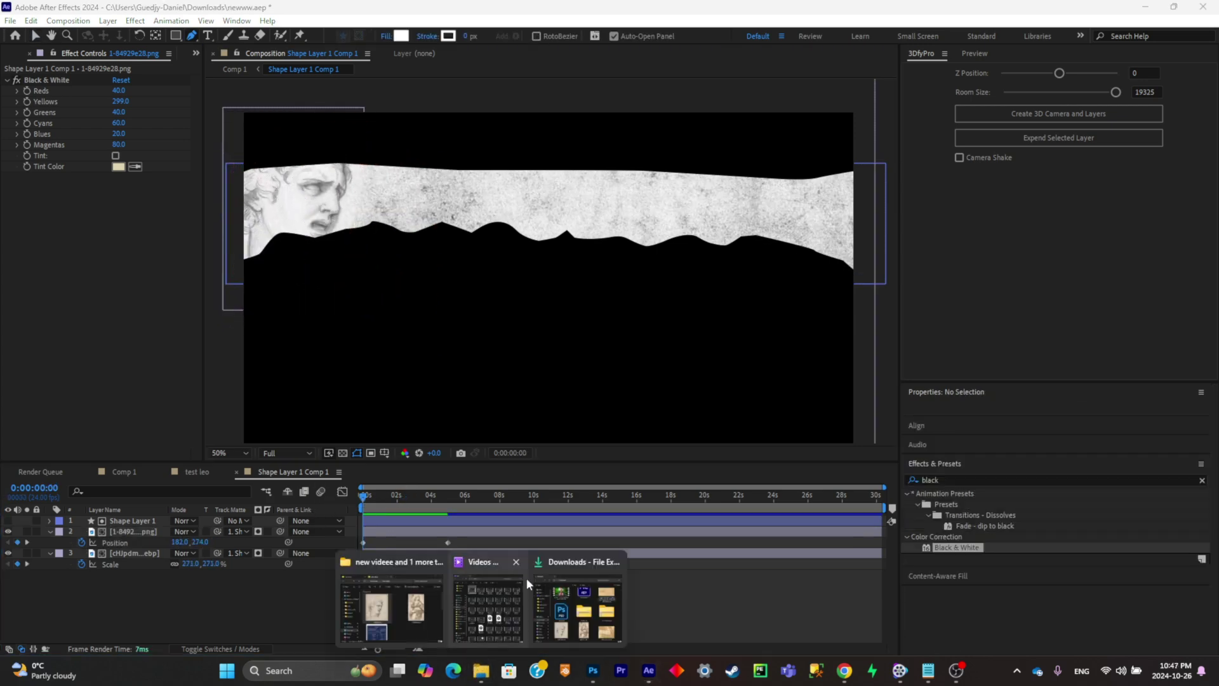
pyautogui.click(394, 603)
pyautogui.moveTo(861, 360); pyautogui.dragTo(788, 296)
# Step: Keyframe the second drawing's Position at 1716, 578 at 0:00:00:00 and 1614, 578 at 0:00:04:20
pyautogui.hotkey('alt', 'shift', 'p')
pyautogui.moveTo(416, 516); pyautogui.dragTo(447, 512)
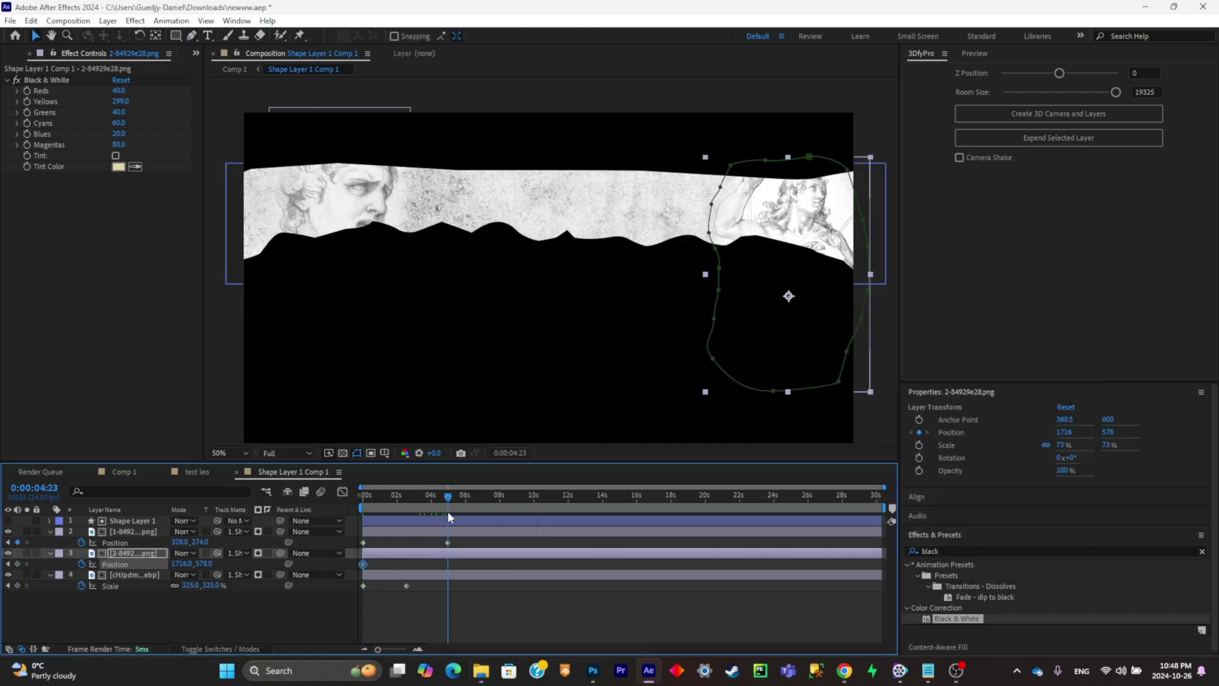
pyautogui.moveTo(789, 296); pyautogui.dragTo(787, 296)
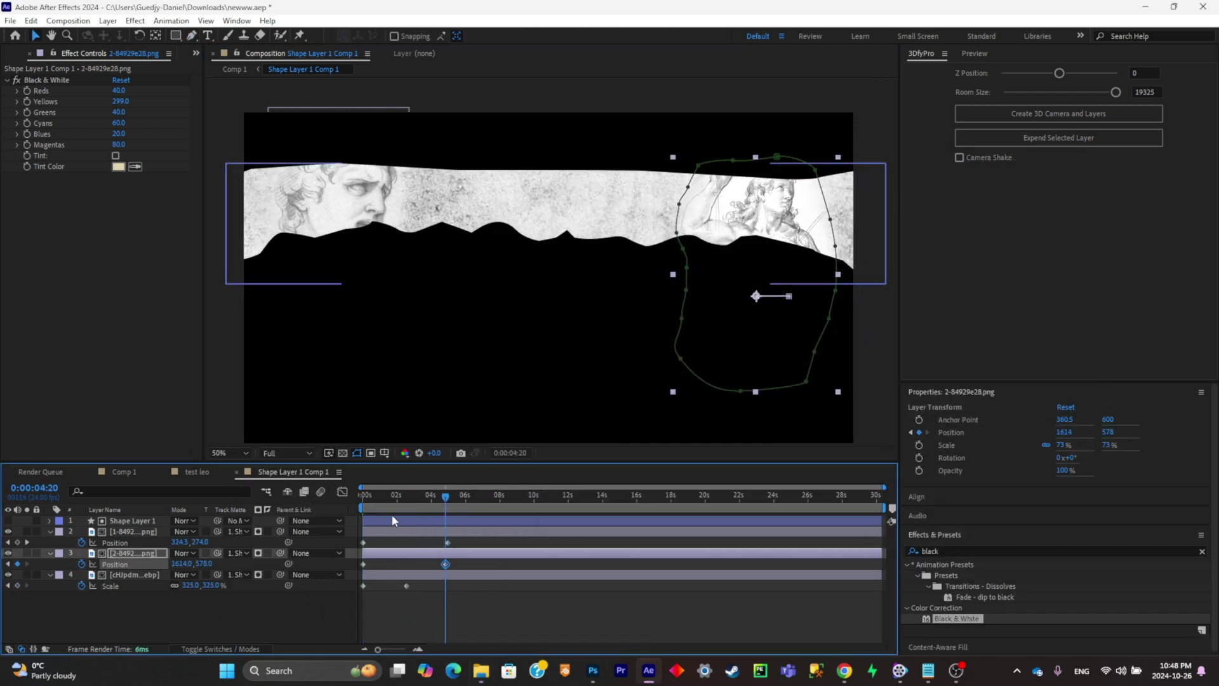
pyautogui.moveTo(421, 494); pyautogui.dragTo(296, 515)
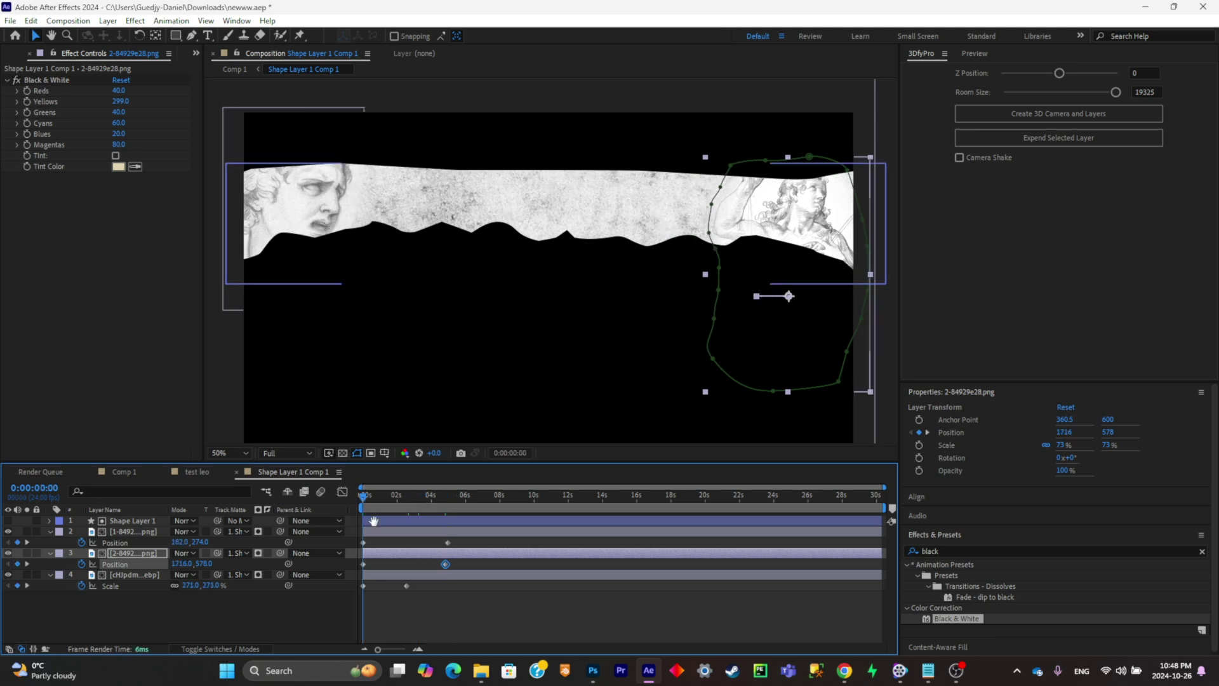
# Step: Preview the band animation from the start and save the project
pyautogui.press('space')
pyautogui.press('space')
pyautogui.hotkey('ctrl', 's')
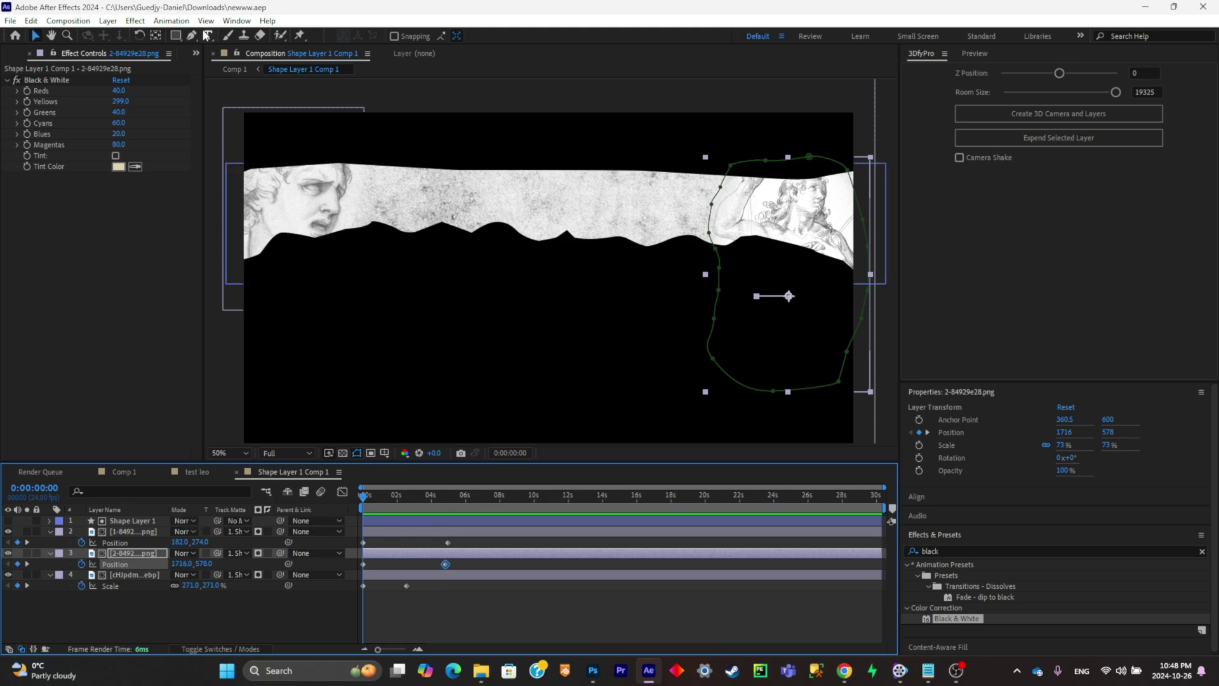
# Step: Add the title "iman gadhzi new style" in black Birds of Paradise script, centred on the torn-paper band
pyautogui.hotkey('ctrl', 'v')
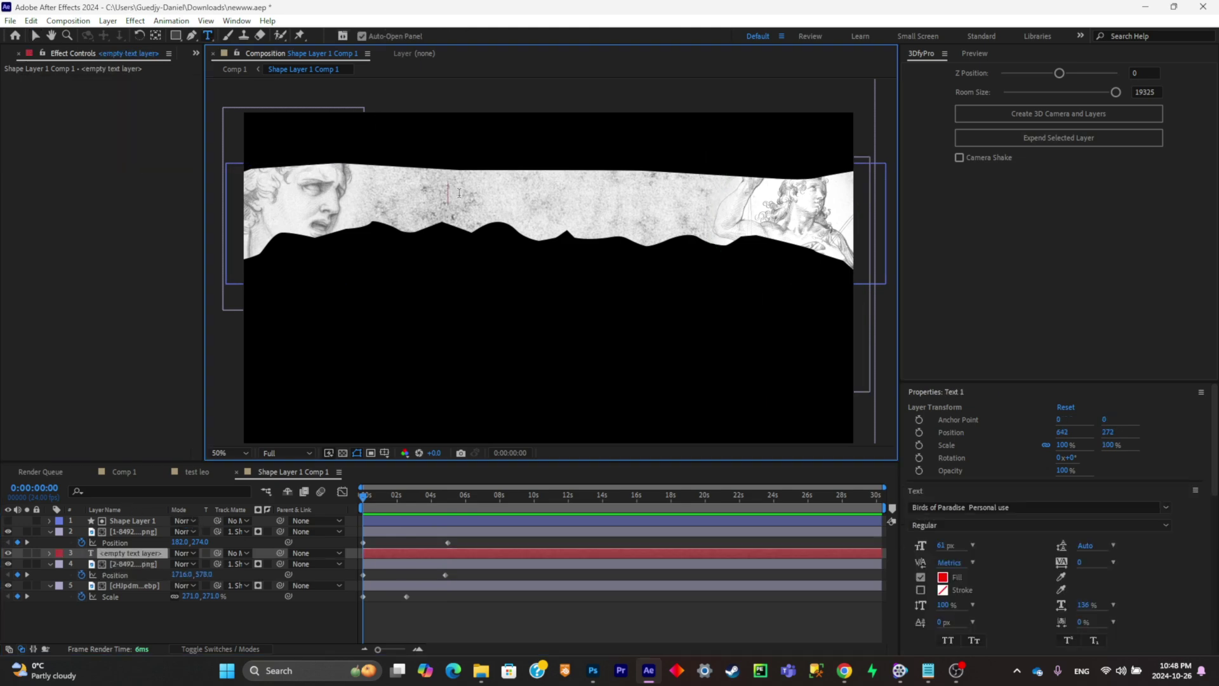
pyautogui.moveTo(521, 196); pyautogui.dragTo(622, 199)
# Step: Apply the Linear Wipe effect to the title layer and set its Wipe Angle to -90°
pyautogui.hotkey('ctrl', '5')
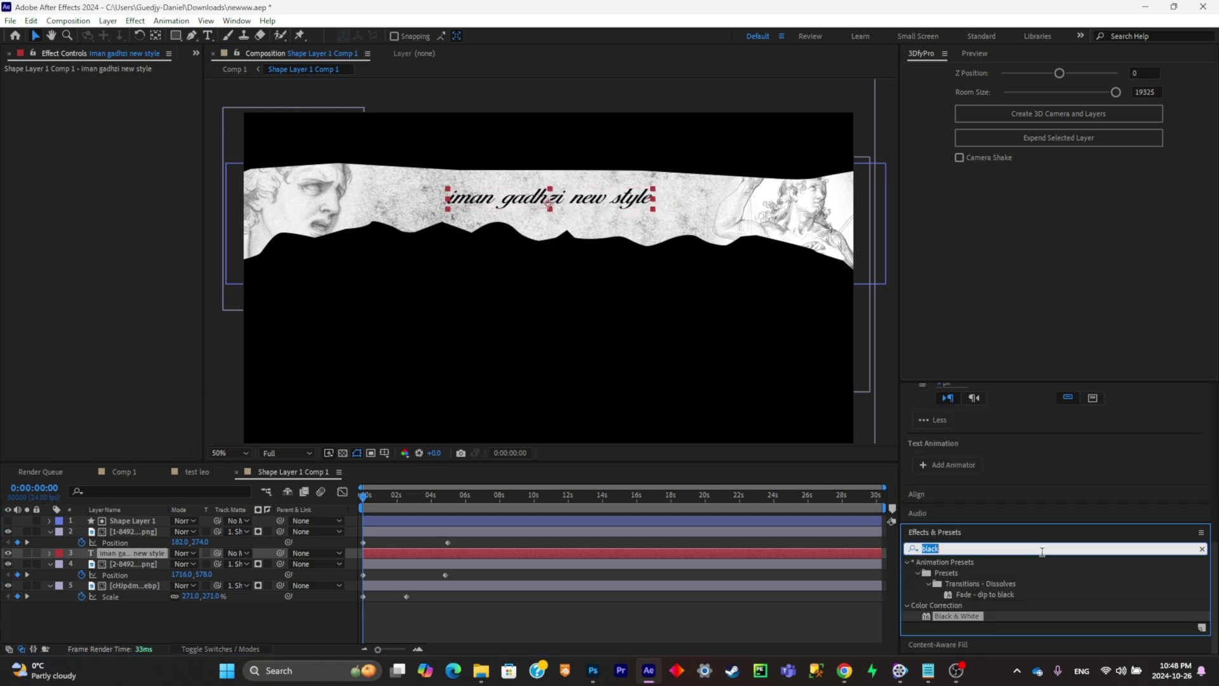
pyautogui.write('linear')
pyautogui.moveTo(963, 616); pyautogui.dragTo(136, 554)
pyautogui.write('-90.0')
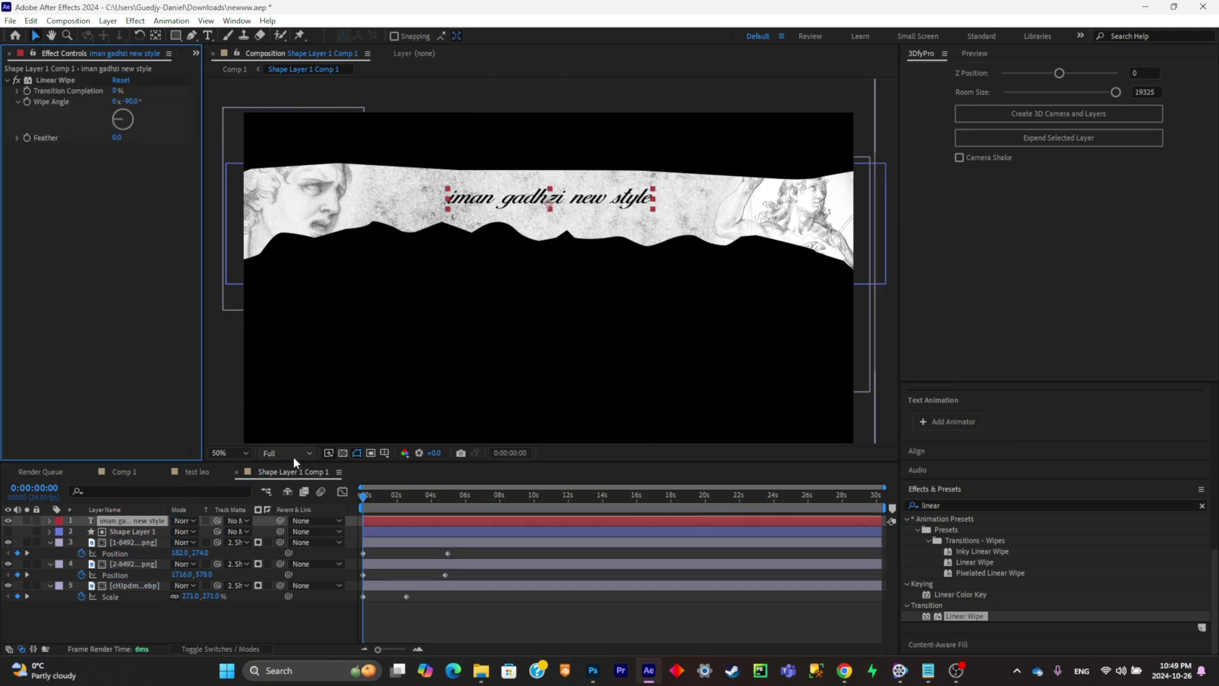
# Step: Keyframe the title's Linear Wipe Transition Completion from 100% at 0:00:00:00 to 0% at about 0:00:01:12
pyautogui.click(27, 90)
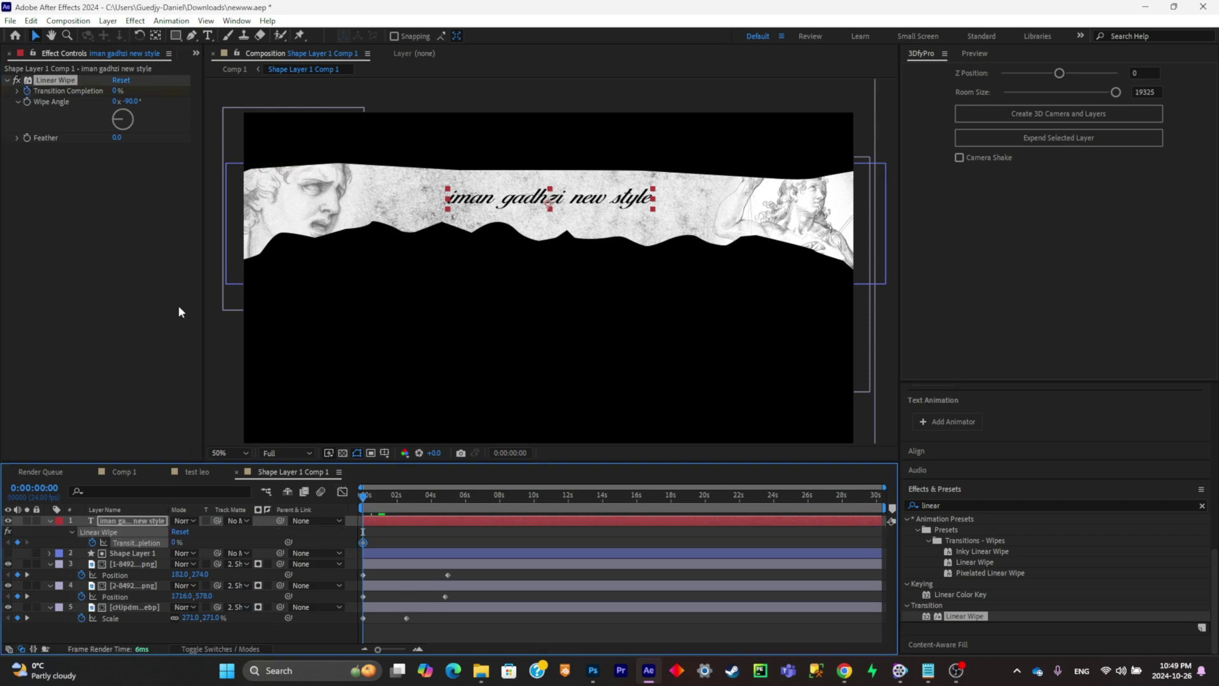
pyautogui.click(117, 90)
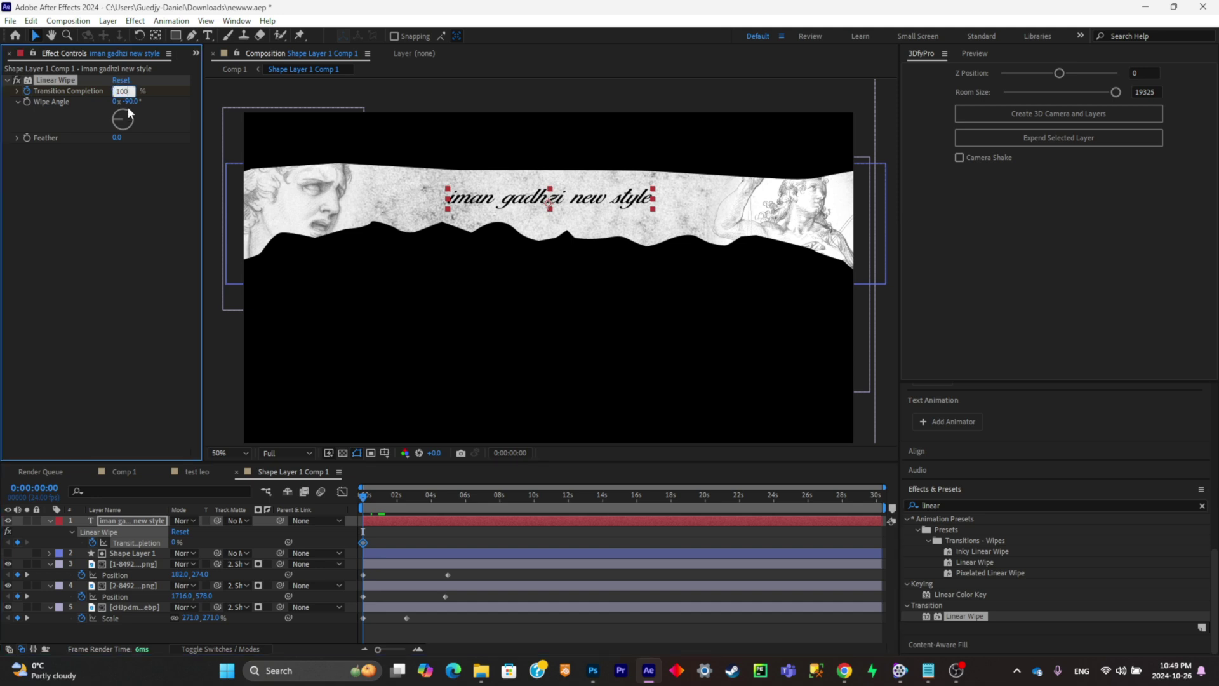
pyautogui.press('Return')
pyautogui.click(378, 494)
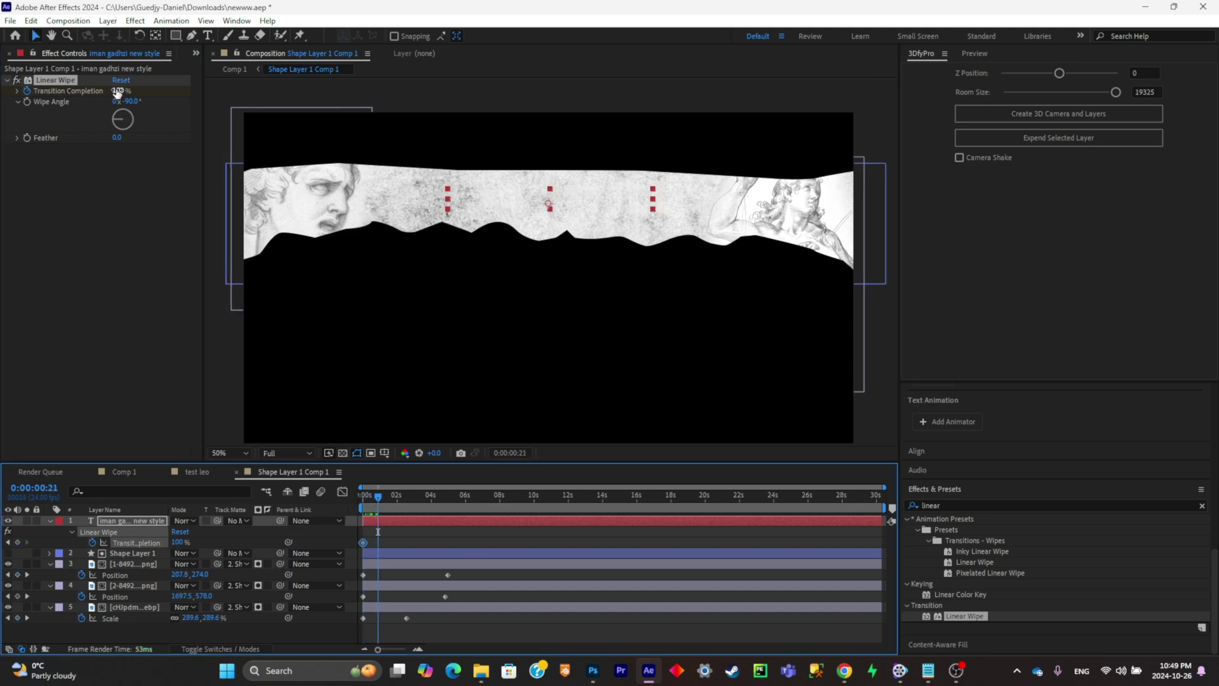
pyautogui.moveTo(117, 89); pyautogui.dragTo(496, 255)
# Step: Duplicate the title layer and hide the upper copy
pyautogui.click(136, 518)
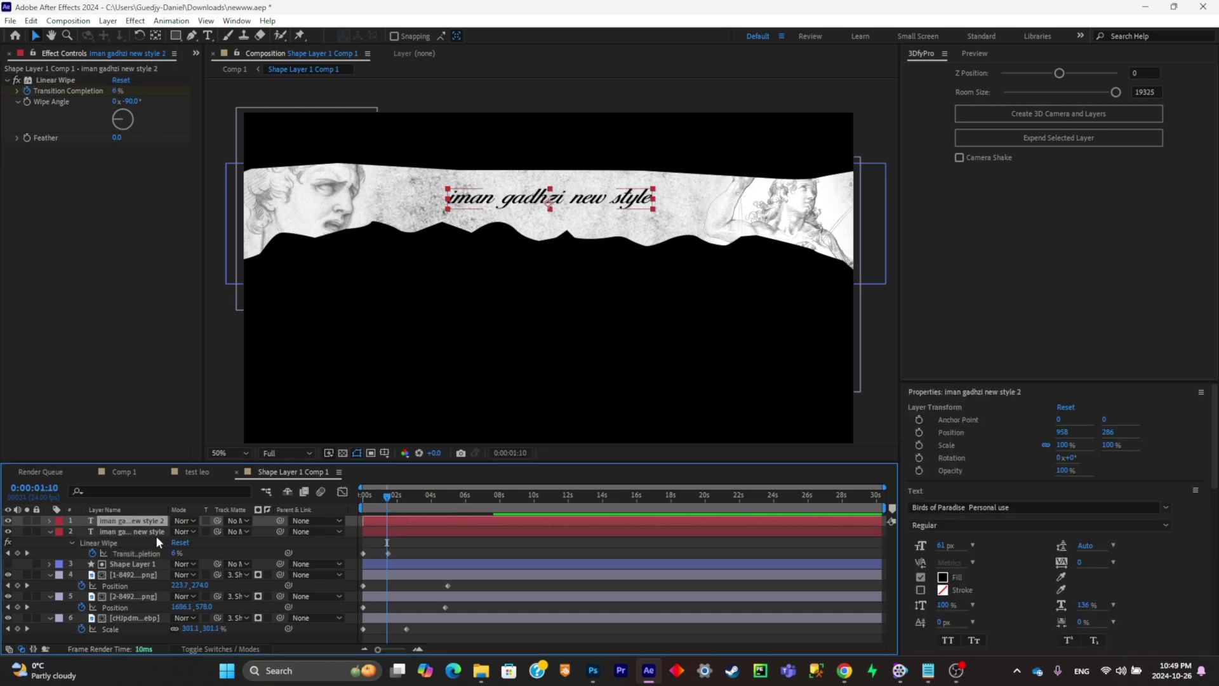
pyautogui.hotkey('ctrl', 'd')
pyautogui.click(8, 520)
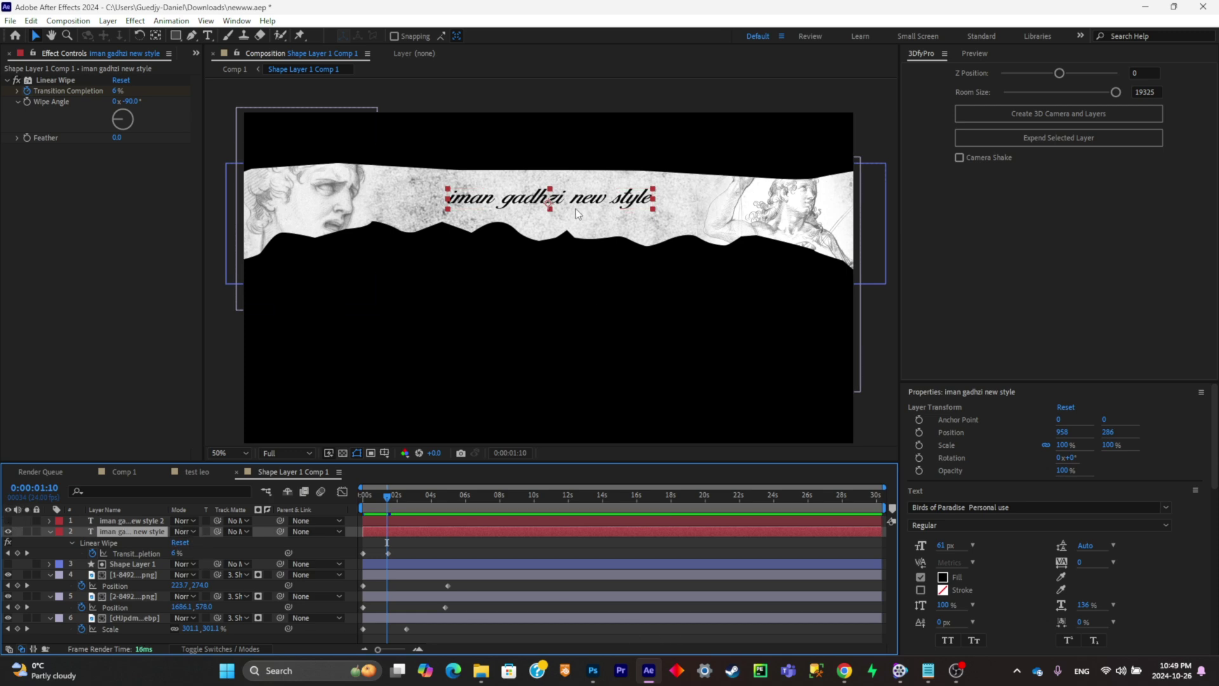
# Step: Change the lower title layer's text fill to red, FF0000
pyautogui.doubleClick(207, 35)
pyautogui.click(943, 577)
pyautogui.moveTo(895, 378); pyautogui.dragTo(945, 268)
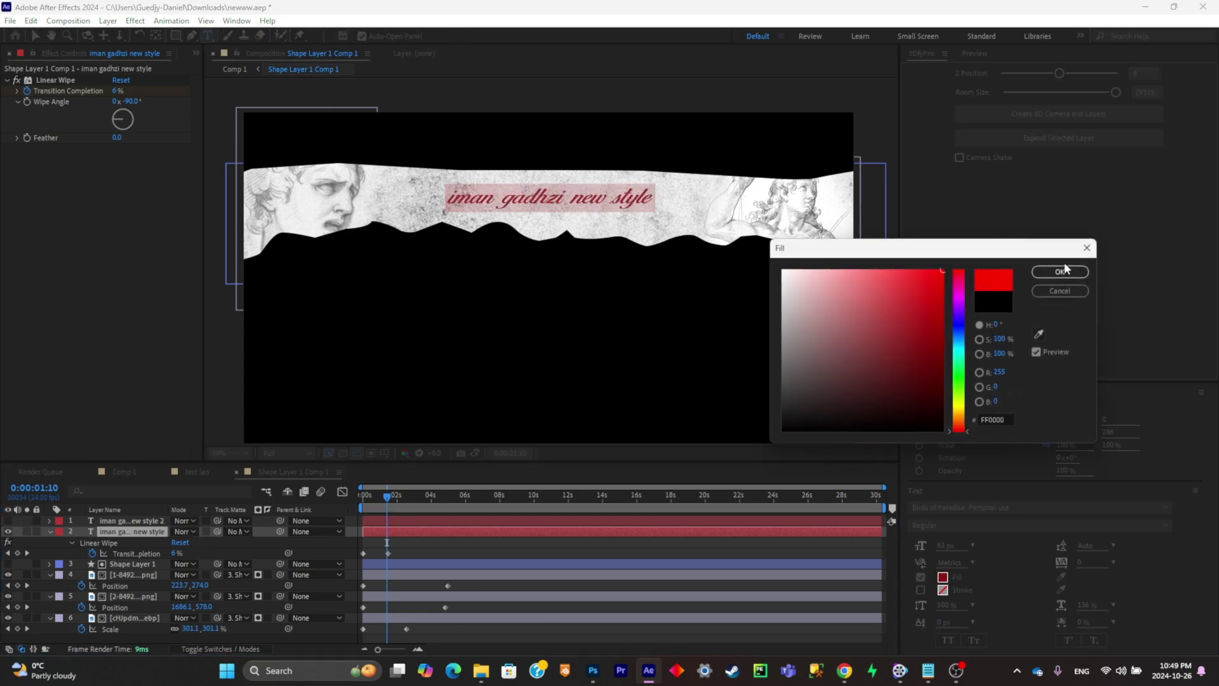
pyautogui.click(1065, 273)
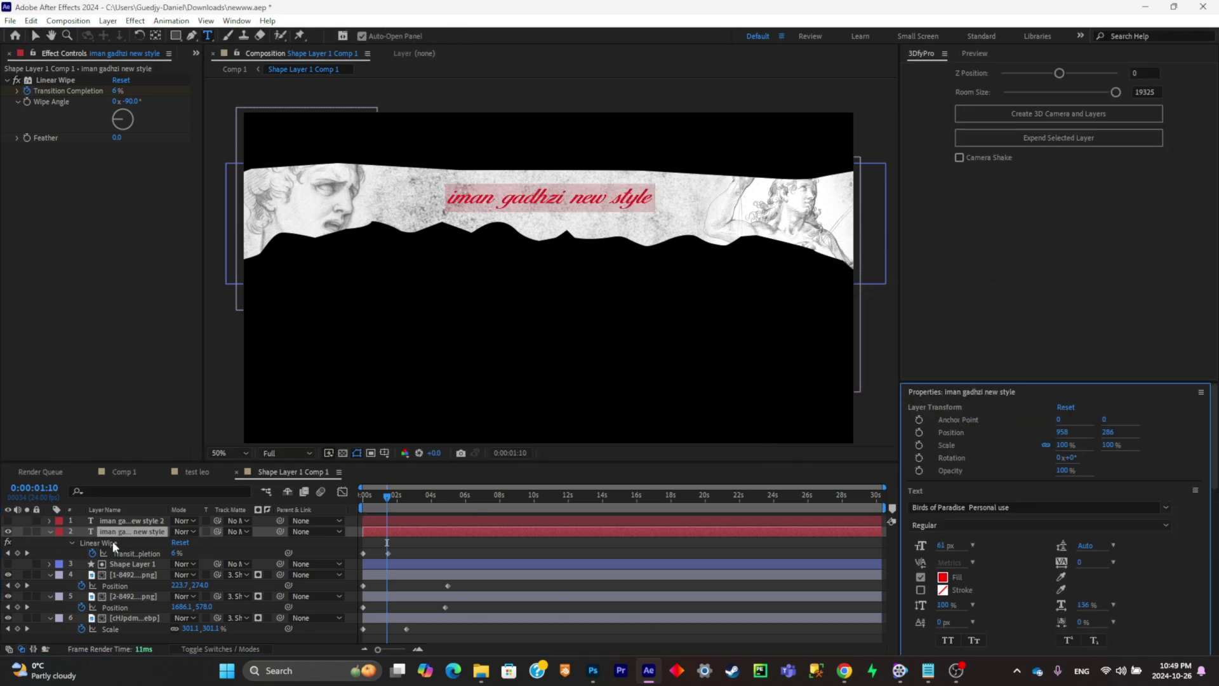
# Step: Shift the red title's final wipe keyframe earlier to about 0:00:01:03 and preview it with the black copy shown
pyautogui.moveTo(387, 558); pyautogui.dragTo(383, 557)
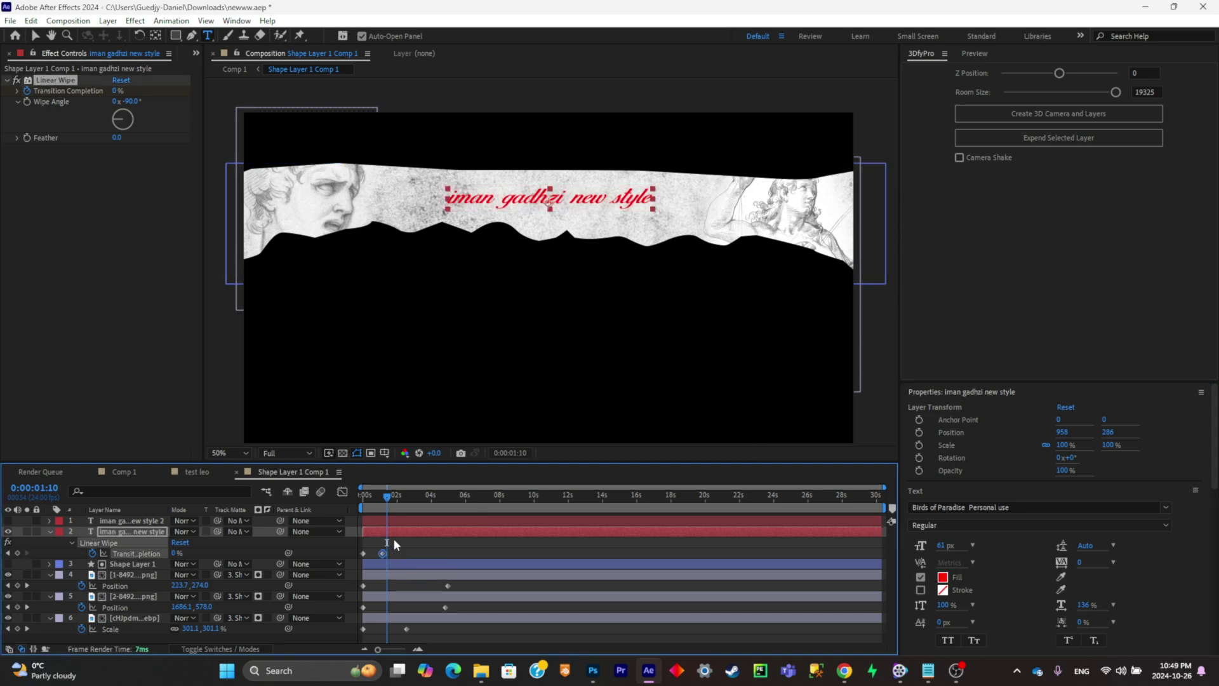
pyautogui.press('Home')
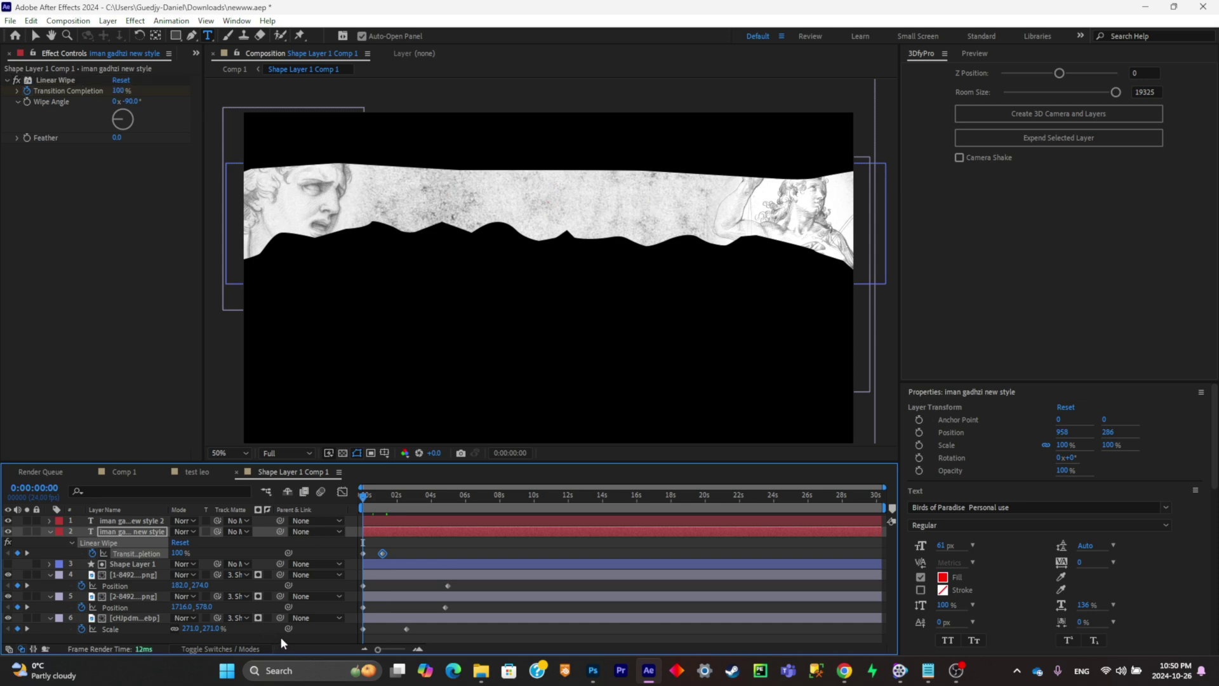
pyautogui.click(280, 638)
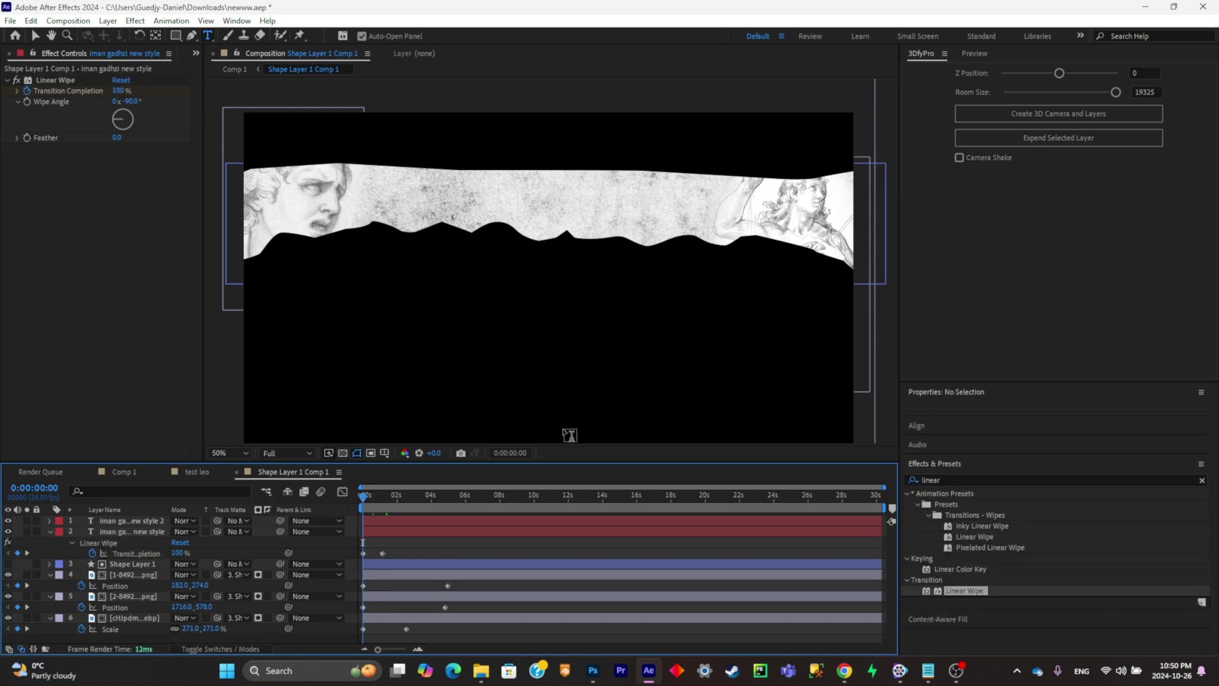
pyautogui.press('space')
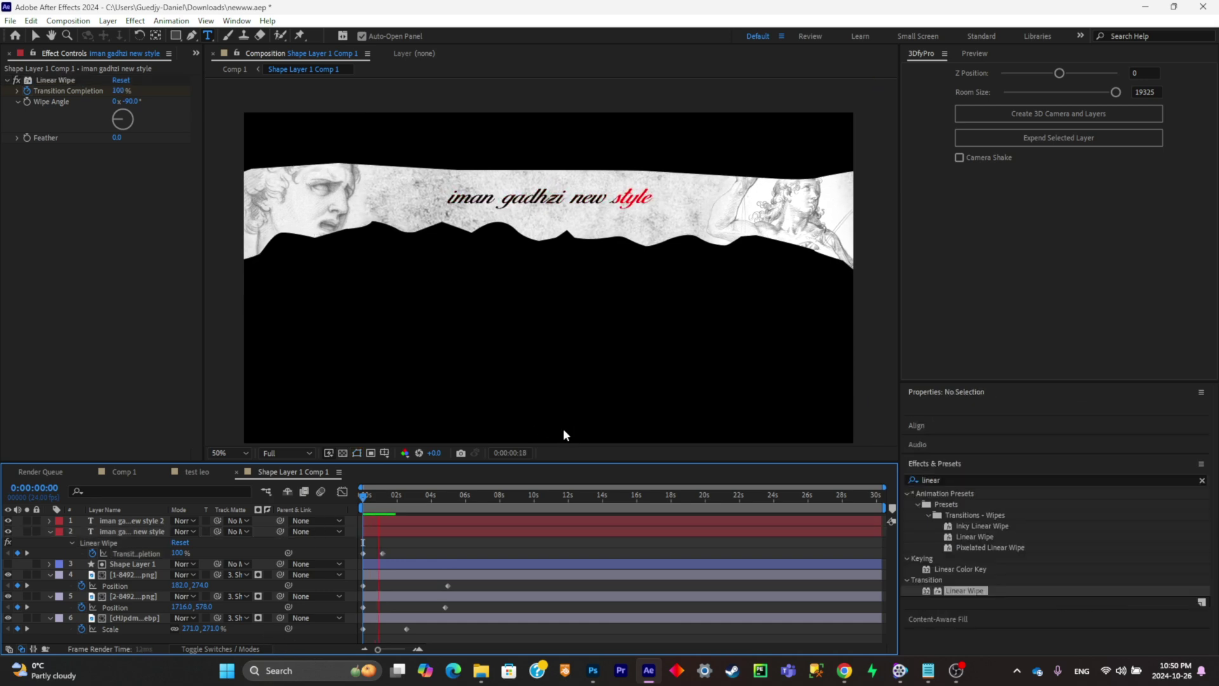
pyautogui.press('space')
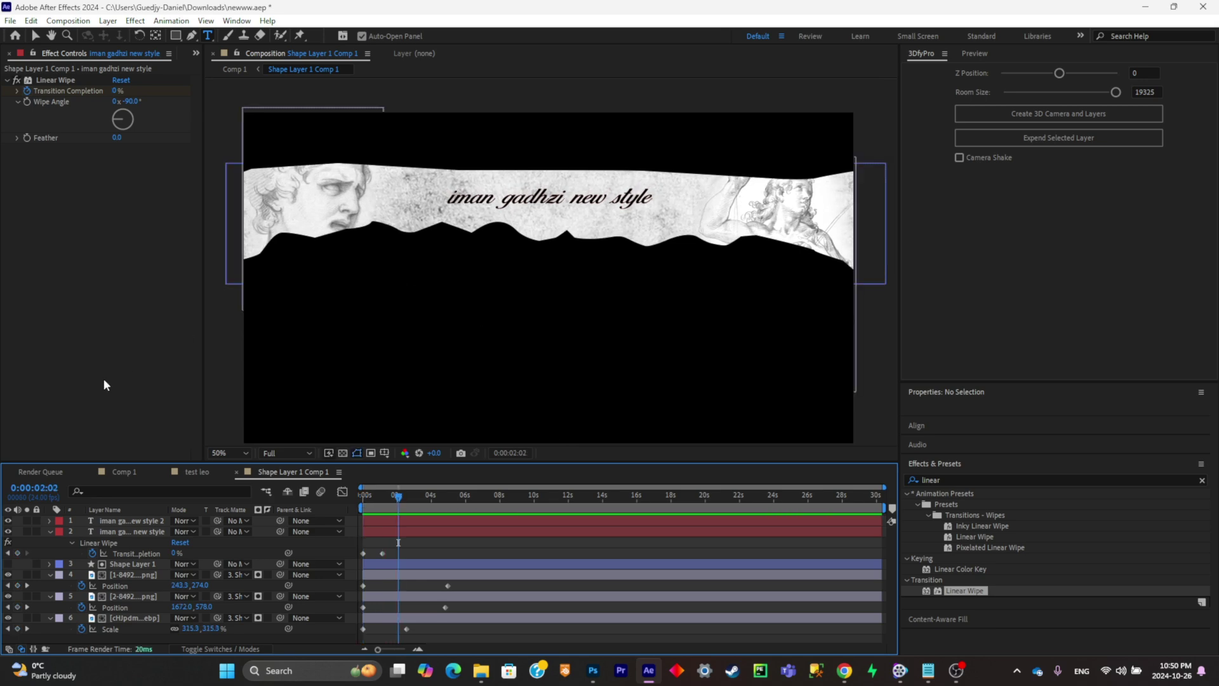
# Step: In Comp 1, move the torn-paper band up to the frame's upper edge and scale it to 107%
pyautogui.click(118, 474)
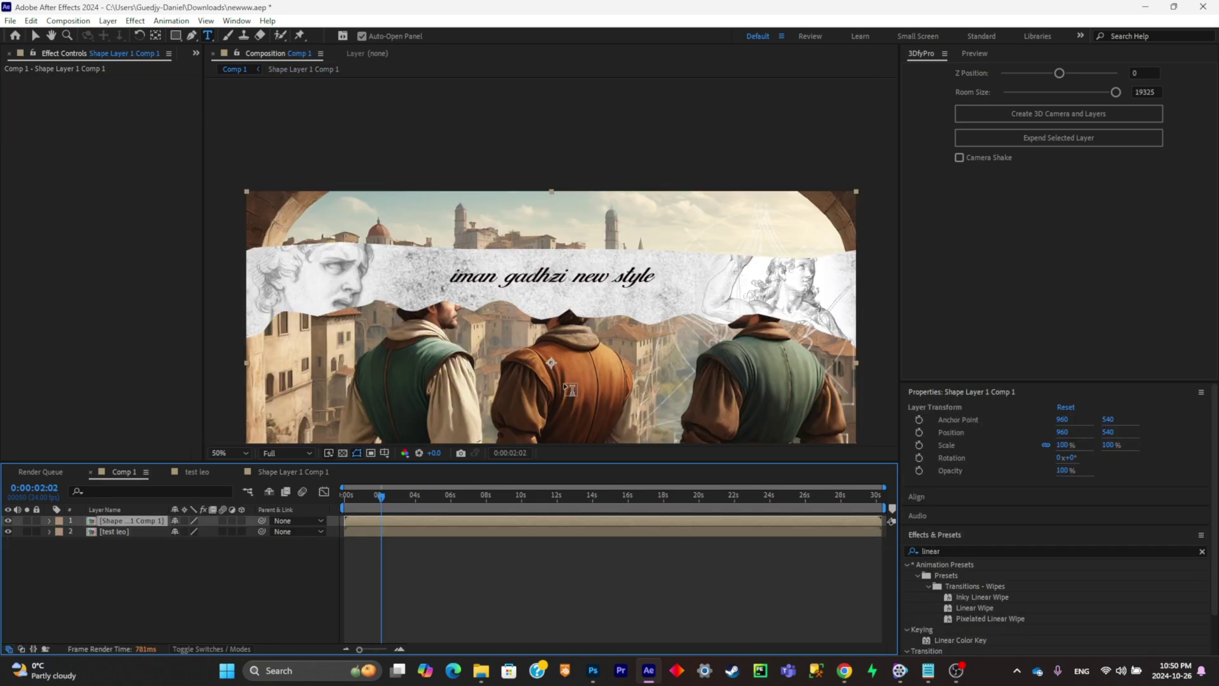
pyautogui.press('h')
pyautogui.moveTo(609, 375); pyautogui.dragTo(567, 309)
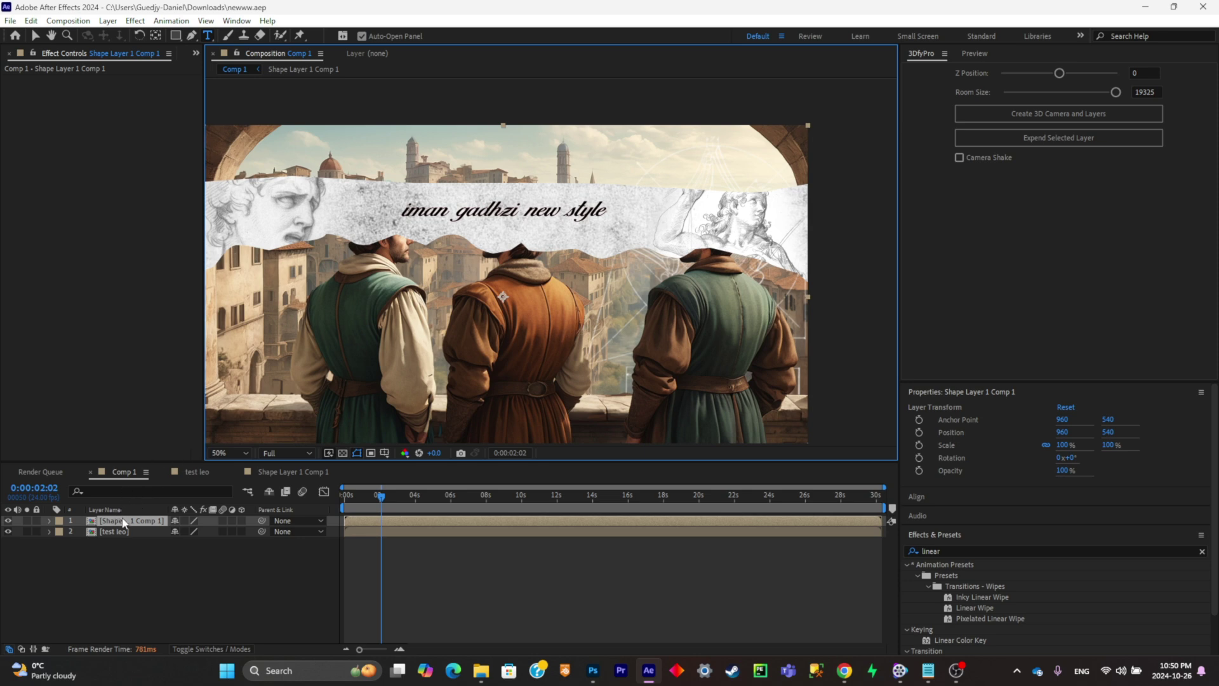
pyautogui.click(35, 35)
pyautogui.moveTo(570, 218); pyautogui.dragTo(580, 155)
pyautogui.press('s')
pyautogui.click(189, 532)
pyautogui.write('107')
pyautogui.press('Return')
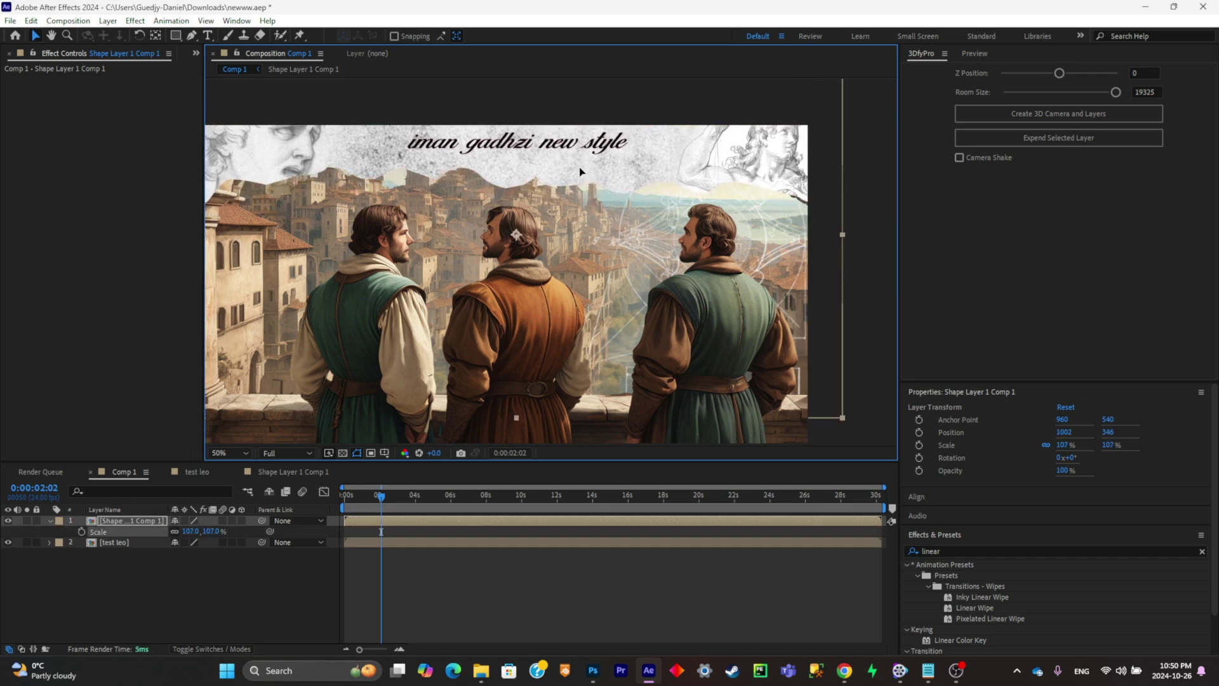
# Step: Enlarge the band to 122% at Position 1020, 396 and delay its layer to start at about 0:00:00:23
pyautogui.press('Home')
pyautogui.moveTo(360, 521)
pyautogui.mouseDown()
pyautogui.moveTo(387, 522)
pyautogui.moveTo(373, 527)
pyautogui.mouseUp()
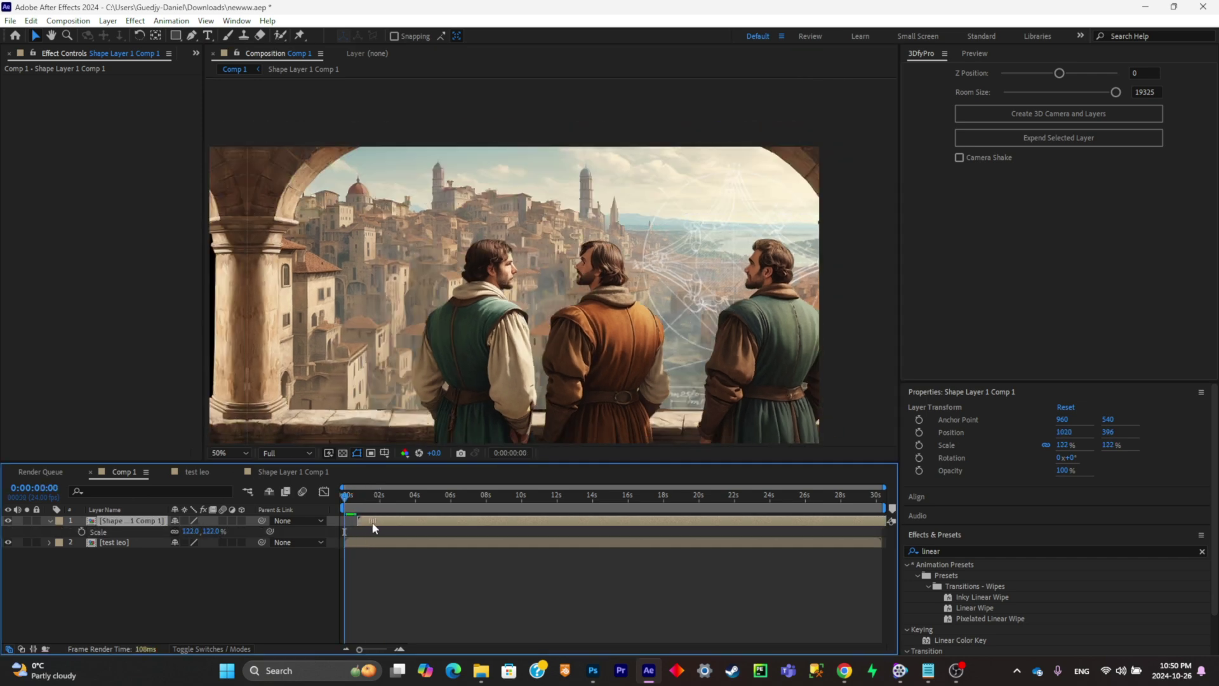
pyautogui.click(360, 499)
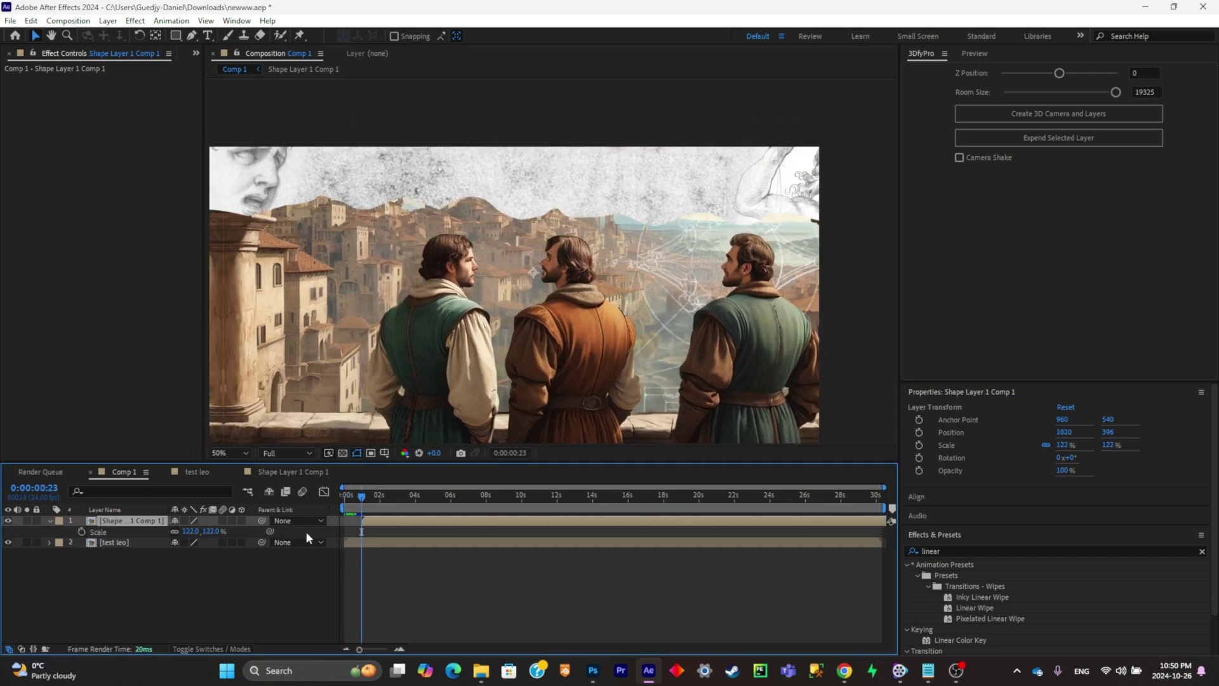
# Step: Keyframe the band's Position to slide in from above the frame between 0:00:00:23 and about 0:00:01:07, ending at 938, 406, and preview it
pyautogui.press('p')
pyautogui.click(82, 532)
pyautogui.click(372, 500)
pyautogui.moveTo(373, 505); pyautogui.dragTo(375, 505)
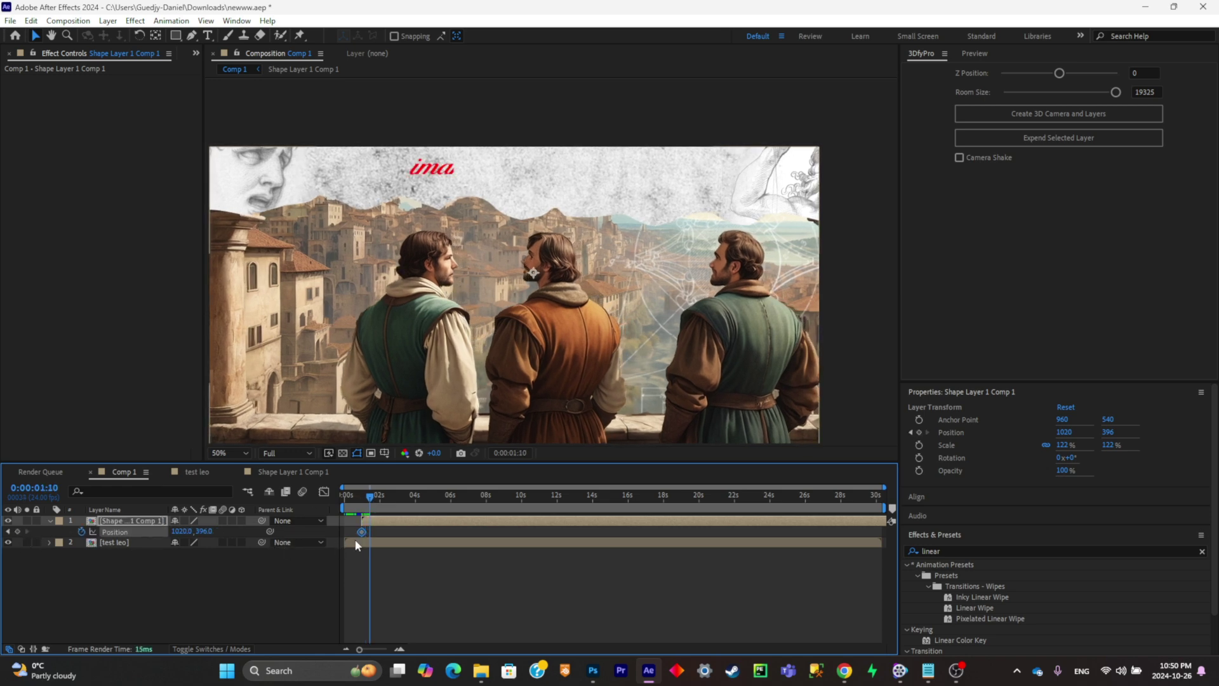
pyautogui.scroll(3, 390, 535)
pyautogui.hscroll(-5, 470, 641)
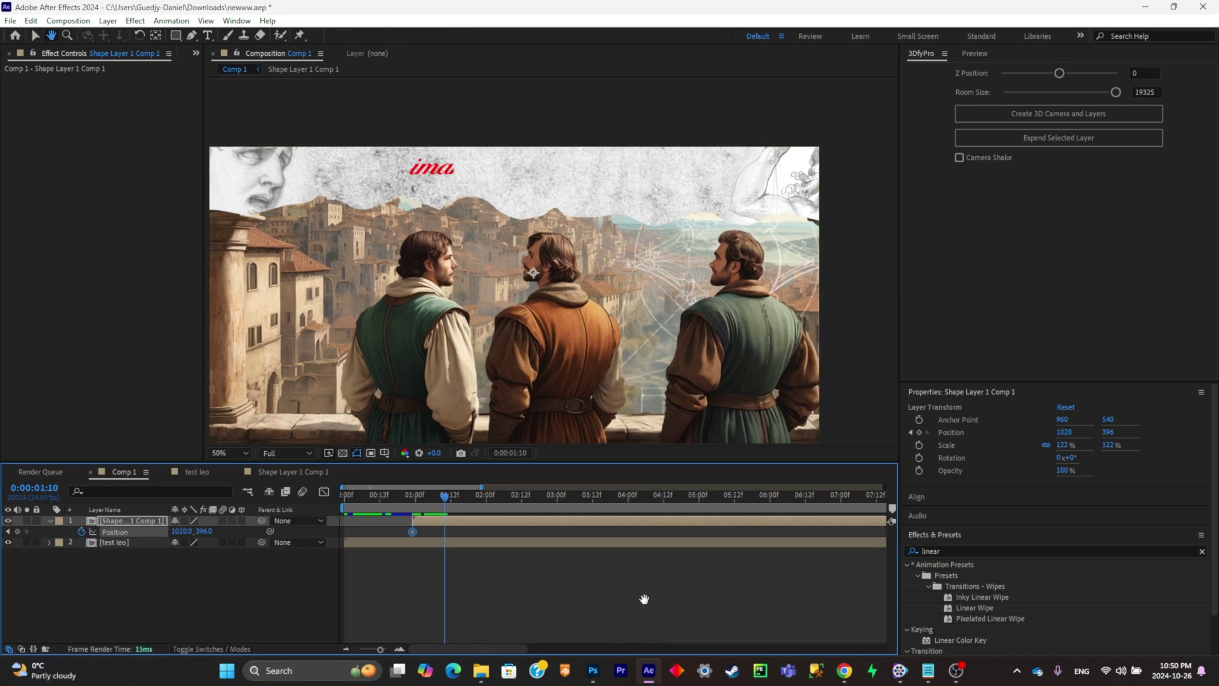
pyautogui.click(431, 500)
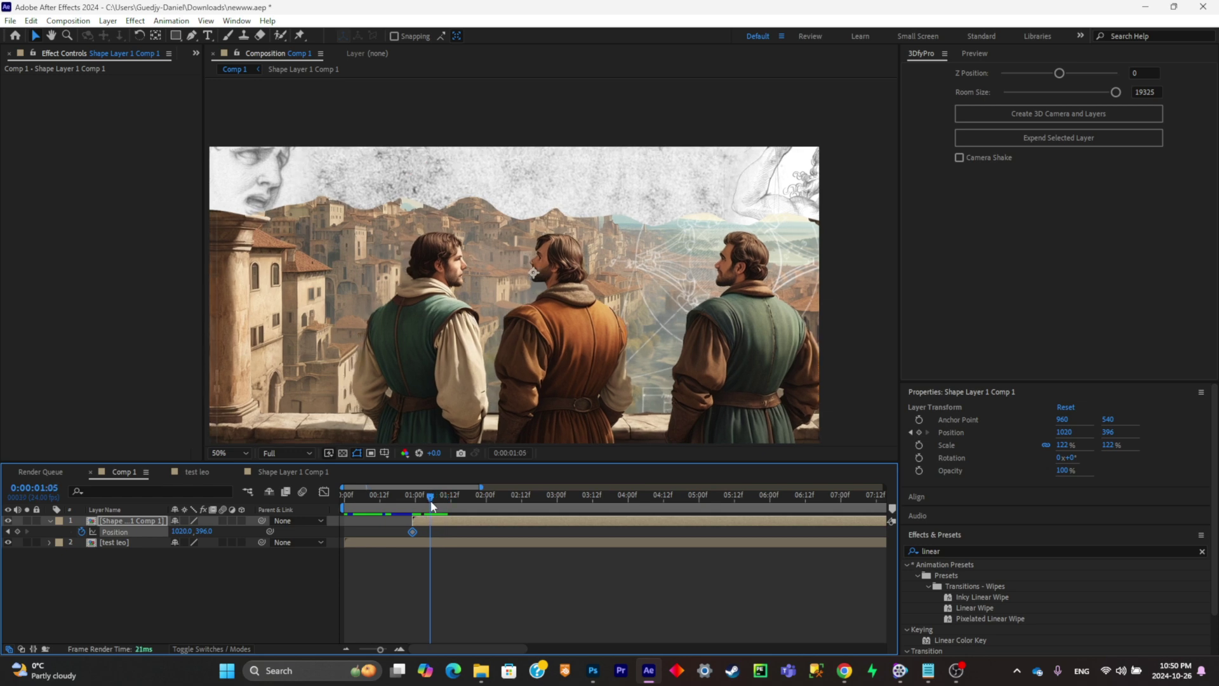
pyautogui.click(9, 531)
pyautogui.moveTo(412, 509); pyautogui.dragTo(435, 509)
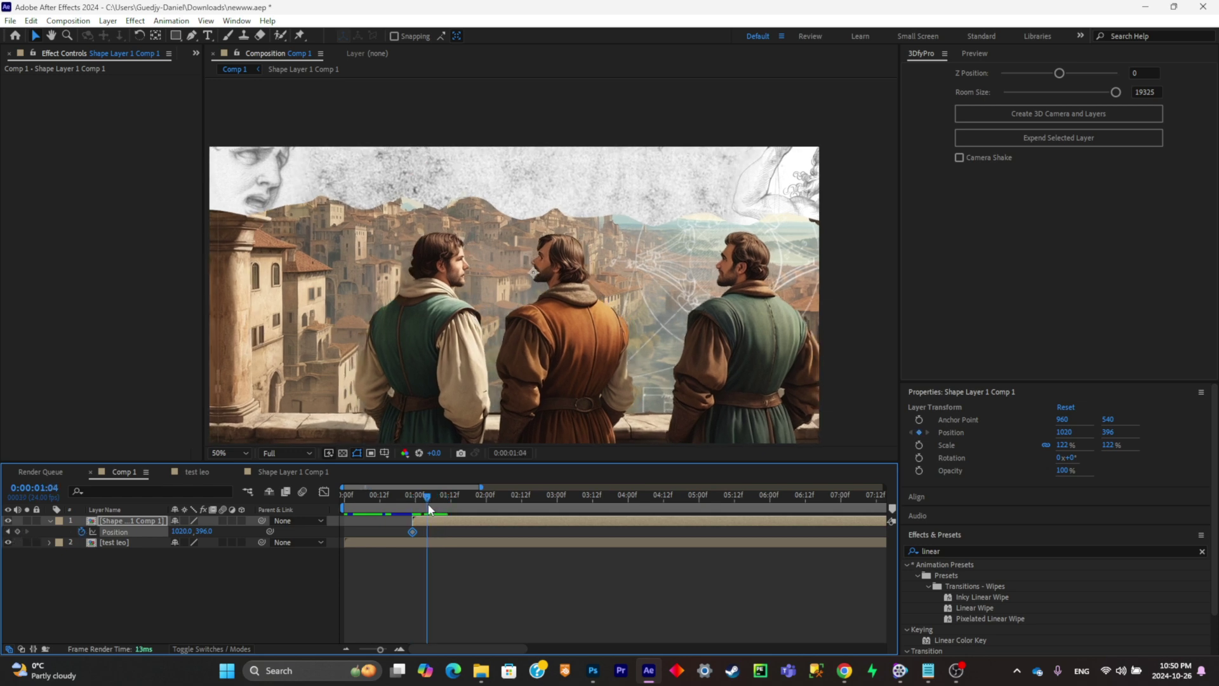
pyautogui.click(17, 532)
pyautogui.click(9, 531)
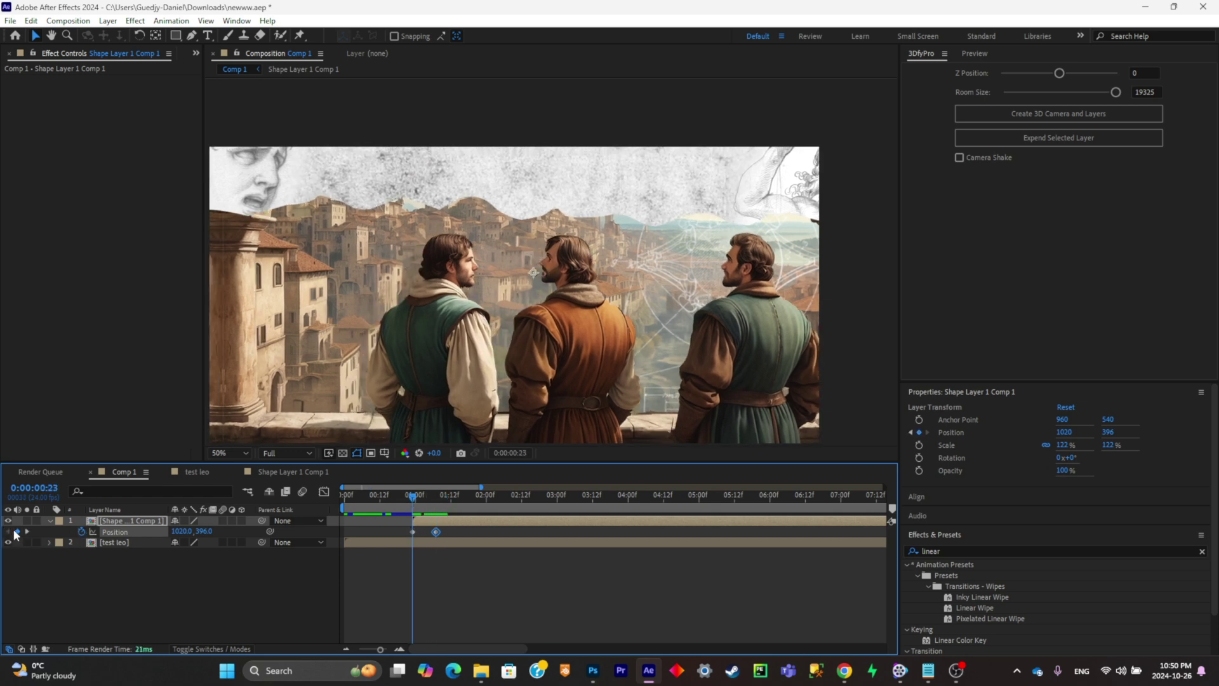
pyautogui.press('space')
# Step: Apply a Drop Shadow effect to the band layer and raise its Softness to 115
pyautogui.click(1038, 551)
pyautogui.write('shop')
pyautogui.press('BackSpace')
pyautogui.press('BackSpace')
pyautogui.press('BackSpace')
pyautogui.press('BackSpace')
pyautogui.write('drop ')
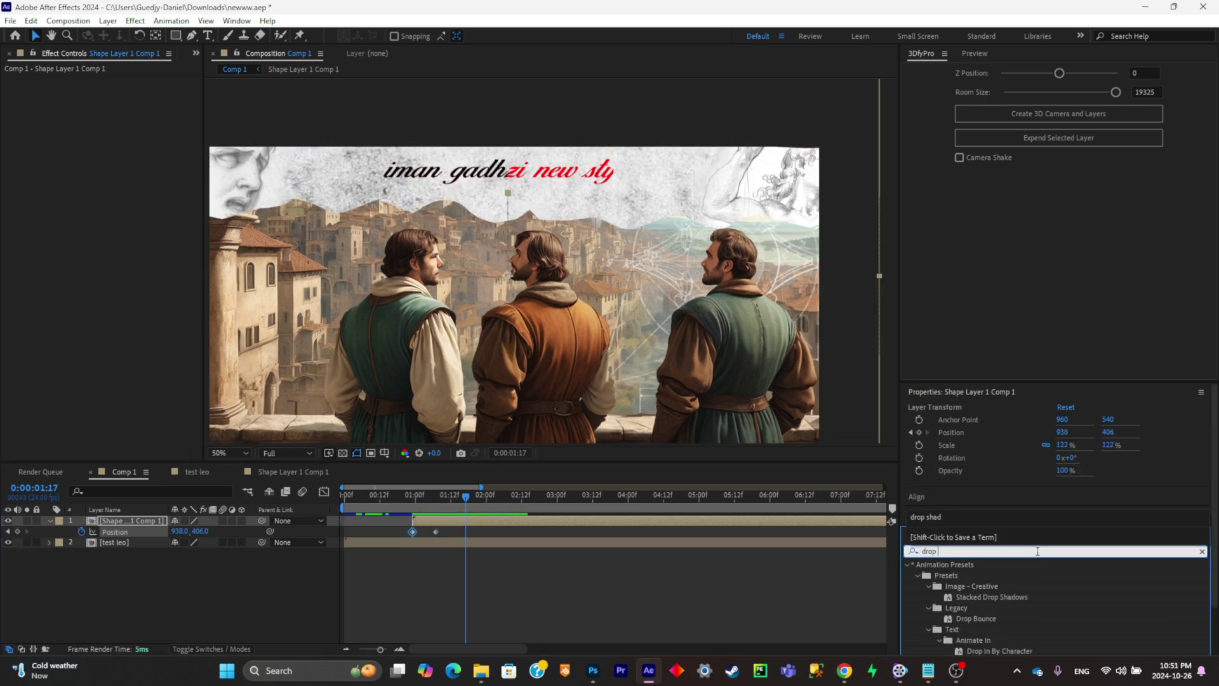
pyautogui.write('s')
pyautogui.moveTo(966, 618); pyautogui.dragTo(132, 520)
pyautogui.moveTo(115, 160); pyautogui.dragTo(152, 160)
# Step: Enable motion blur for the band layer and for the composition
pyautogui.moveTo(454, 510); pyautogui.dragTo(427, 509)
pyautogui.click(223, 521)
pyautogui.click(302, 492)
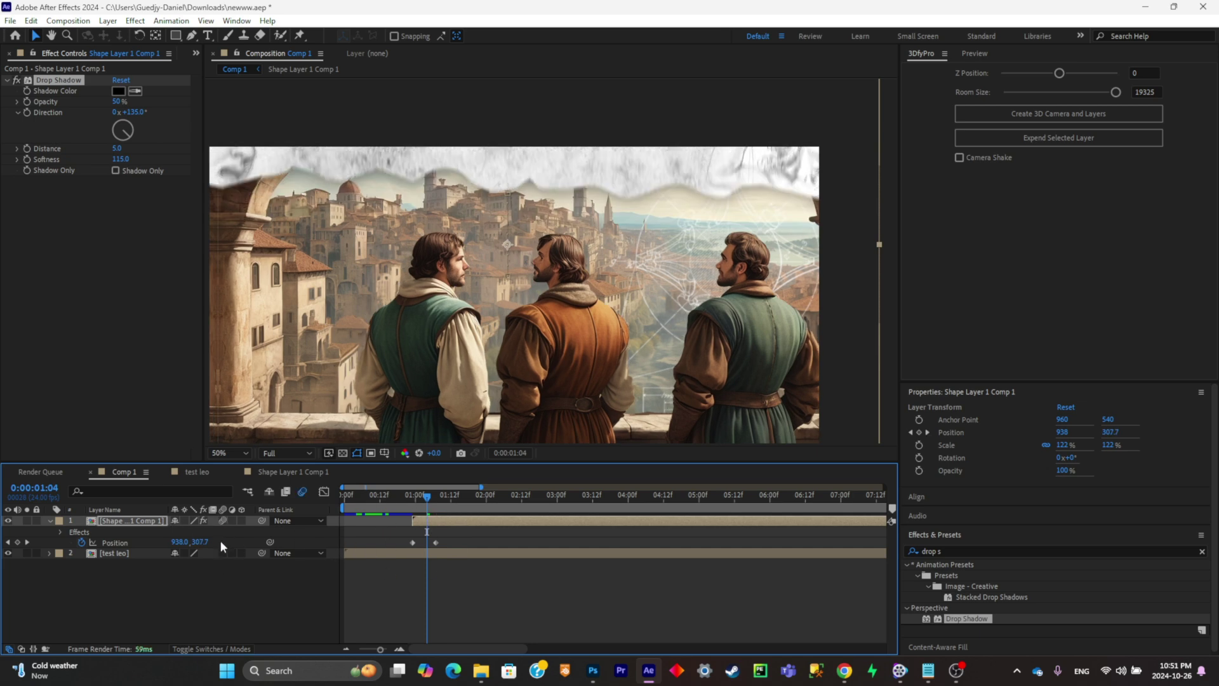
# Step: Pre-compose both layers of Comp 1 into Pre-comp 1
pyautogui.hotkey('ctrl', 'a')
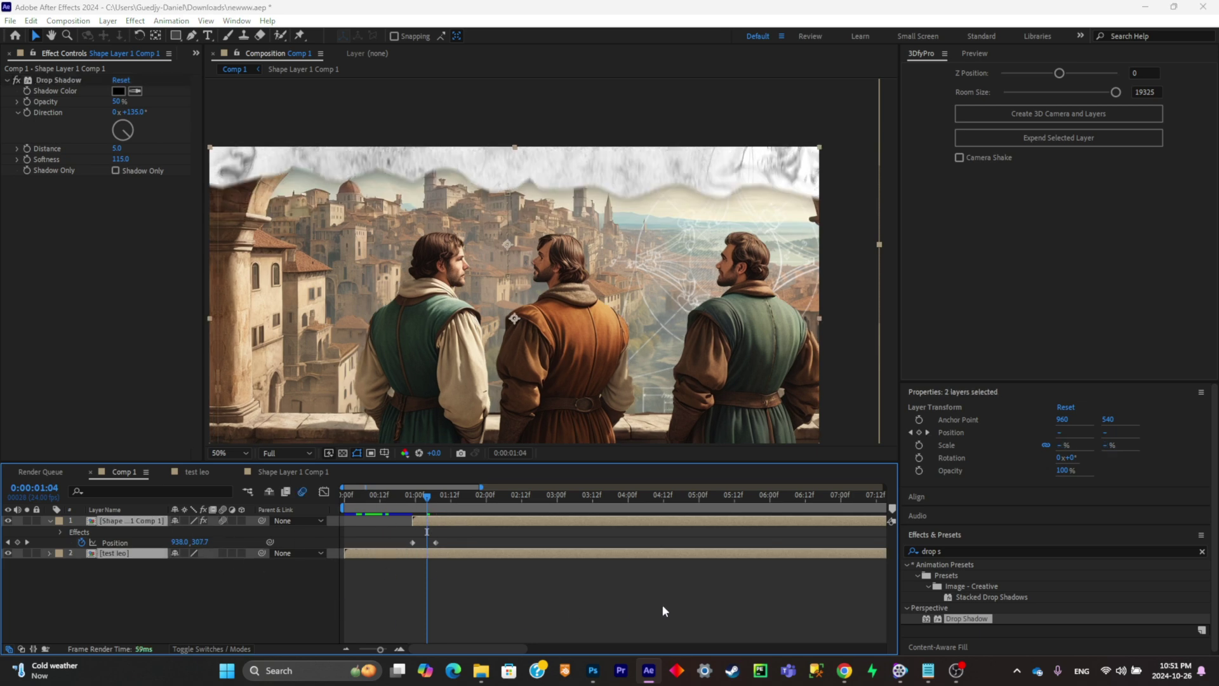
pyautogui.hotkey('ctrl', 'shift', 'c')
pyautogui.click(694, 496)
# Step: Apply the Posterize Time effect to Pre-comp 1 in Comp 1 with a Frame Rate of 20
pyautogui.write('poster')
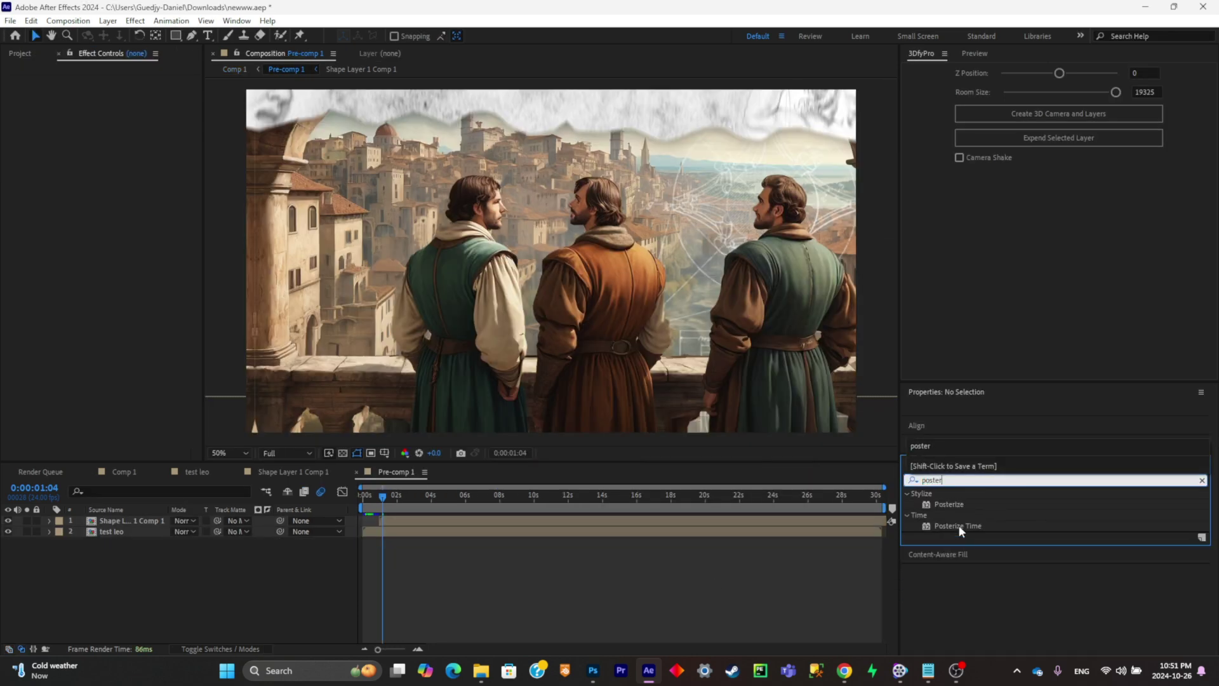
pyautogui.moveTo(966, 524); pyautogui.dragTo(565, 524)
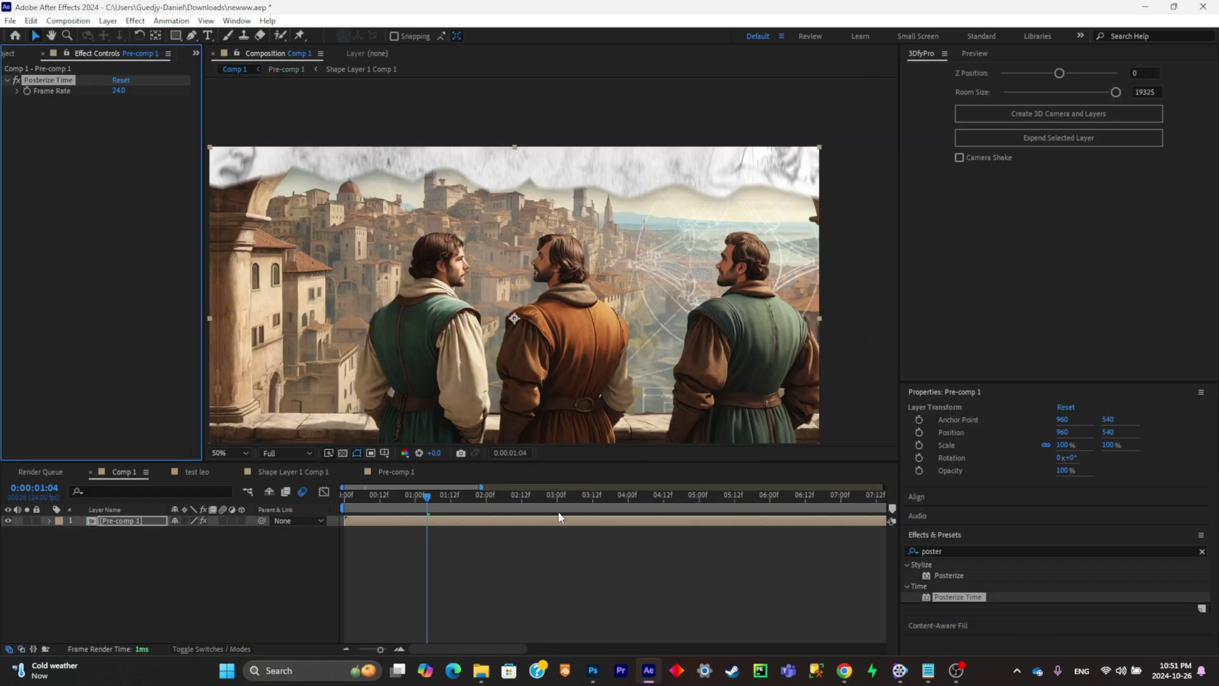
pyautogui.click(120, 92)
pyautogui.write('20')
# Step: Preview the finished Comp 1 animation from the start
pyautogui.click(208, 543)
pyautogui.press('space')
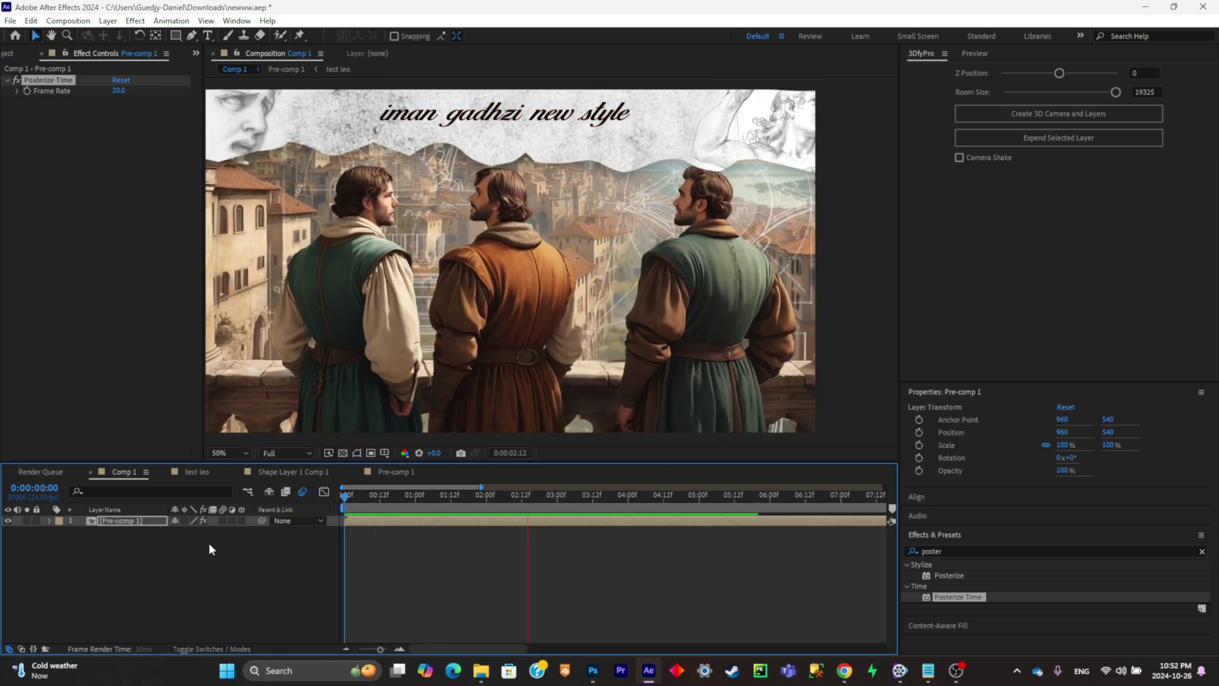
pyautogui.press('space')
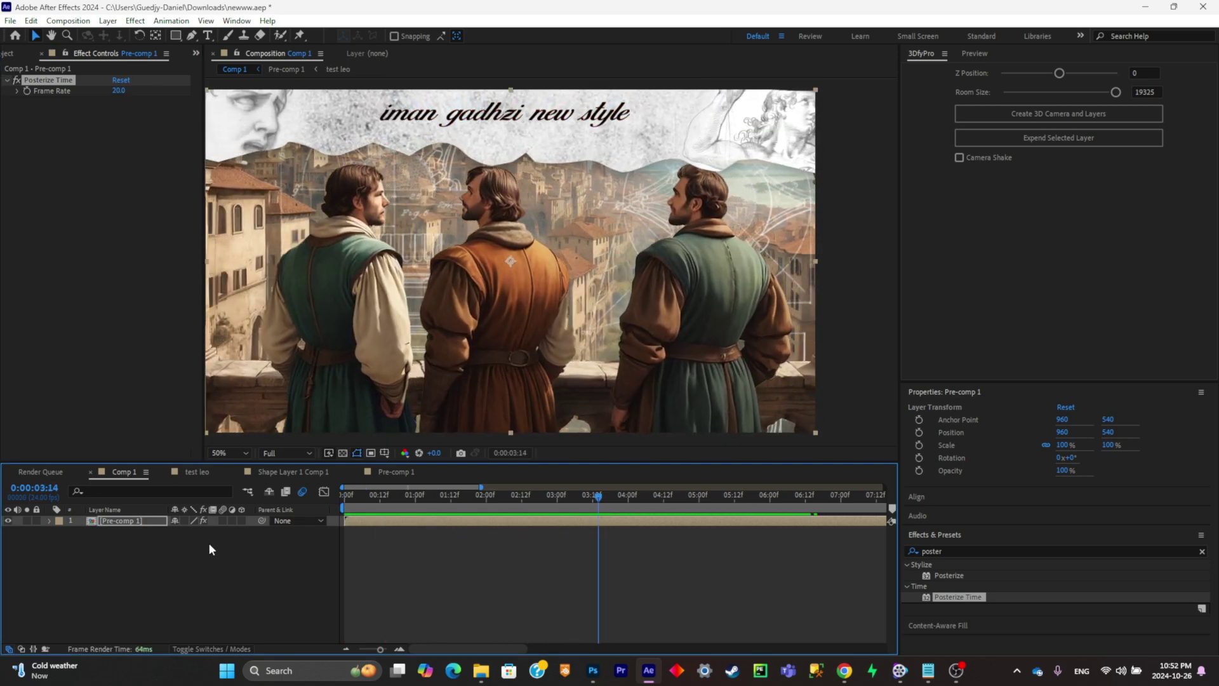